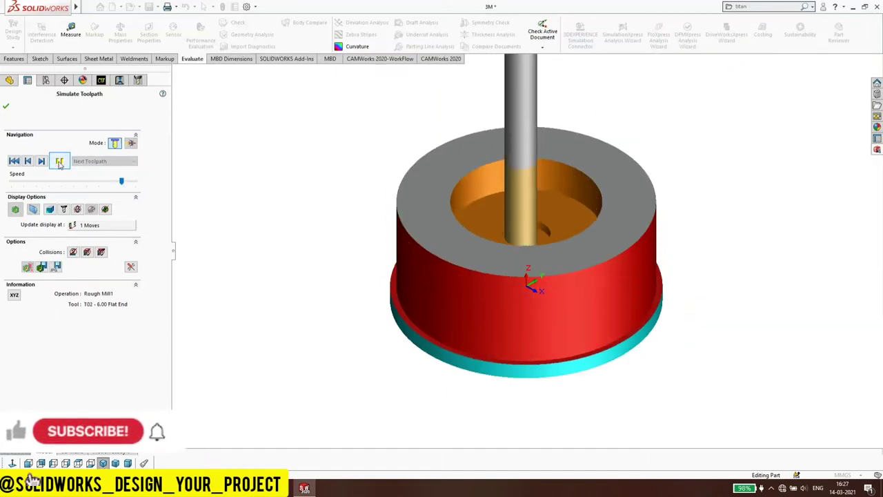
Play the flange's toolpath simulation at minimum speed through Tap1 and the next operation.
left_click_drag(109, 184, 12, 181)
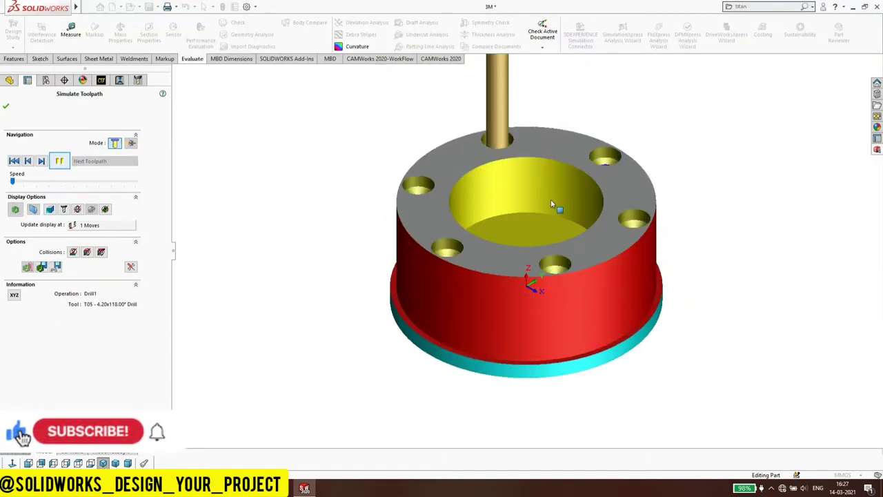
left_click(60, 161)
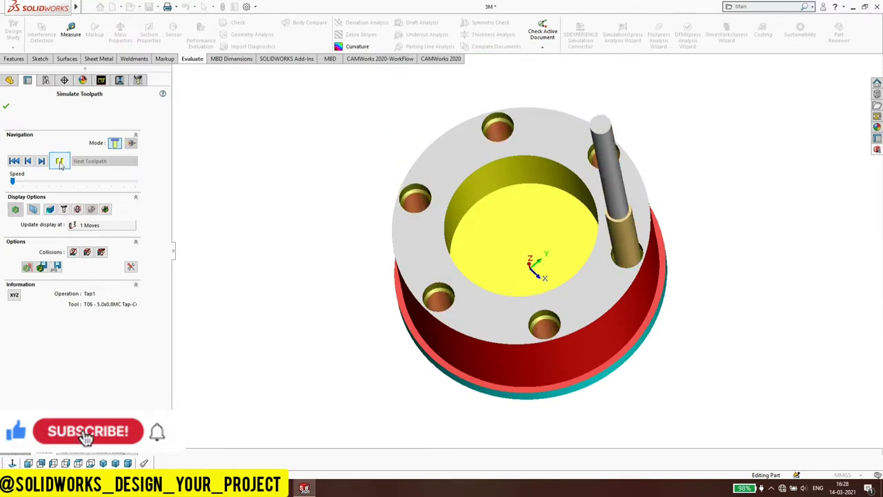
left_click(59, 162)
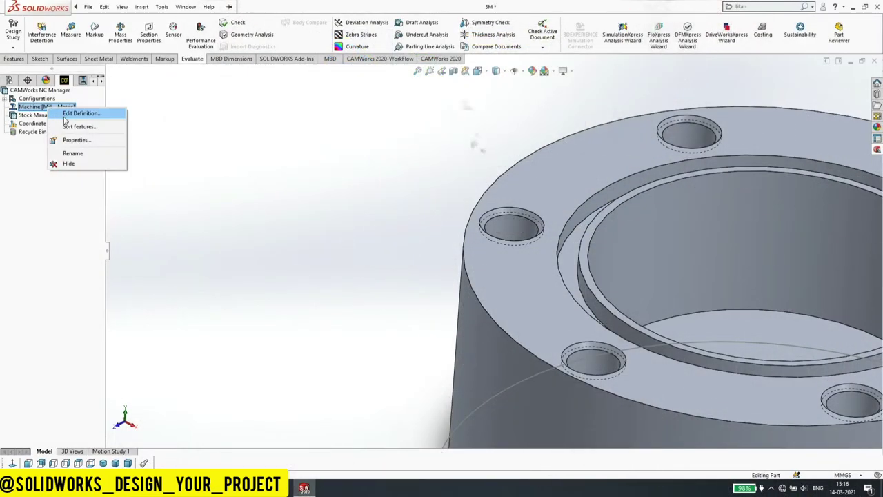
Make Tool Crib 1 the machine's active tool crib.
left_click(65, 115)
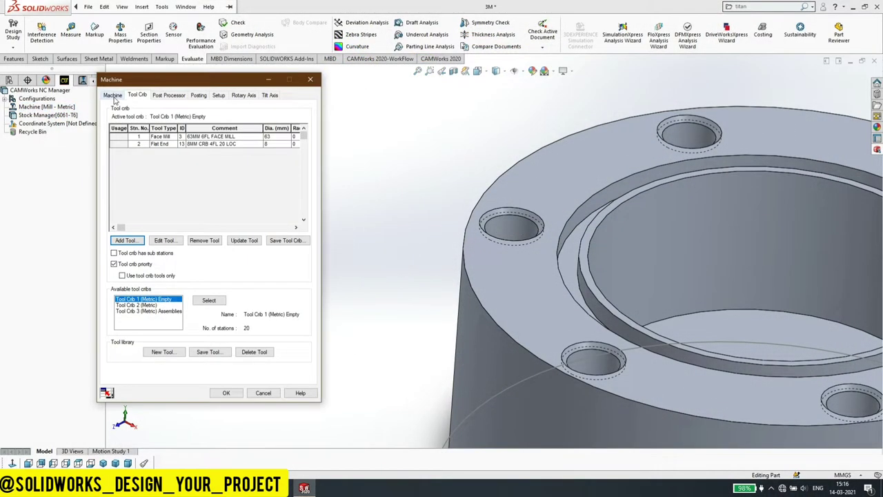
left_click(114, 96)
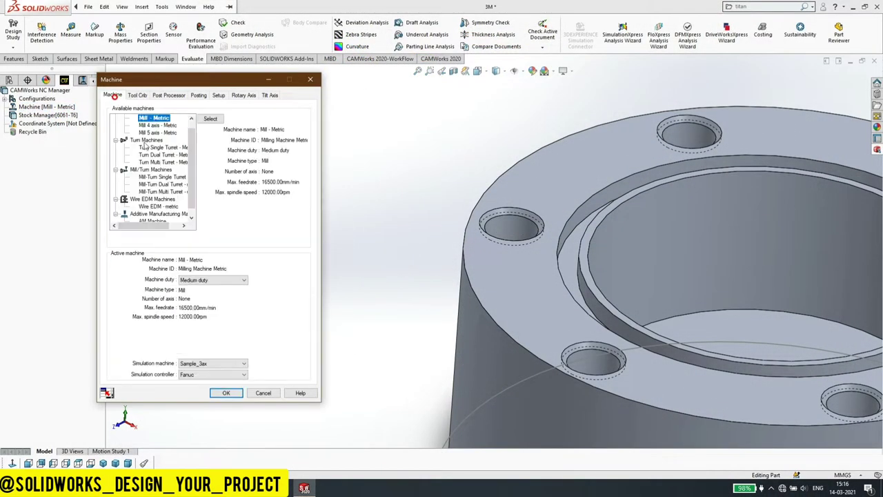
left_click(137, 95)
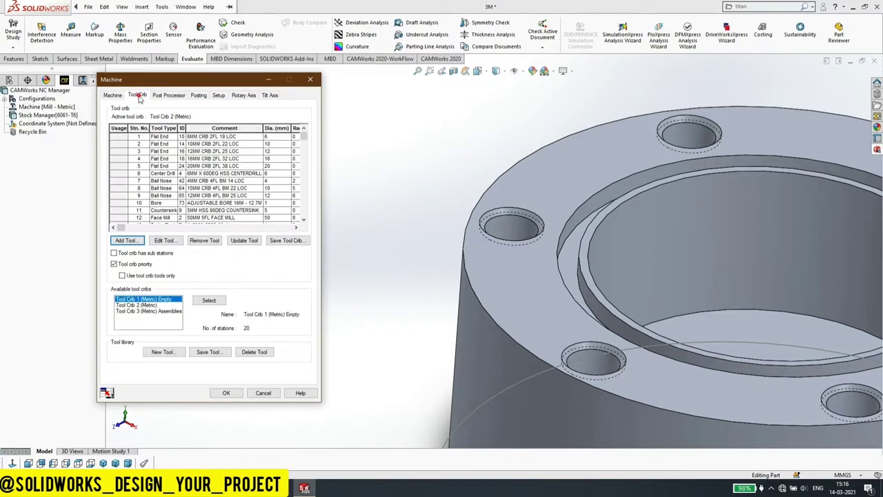
left_click(209, 301)
scroll(707, 311, "up", 5)
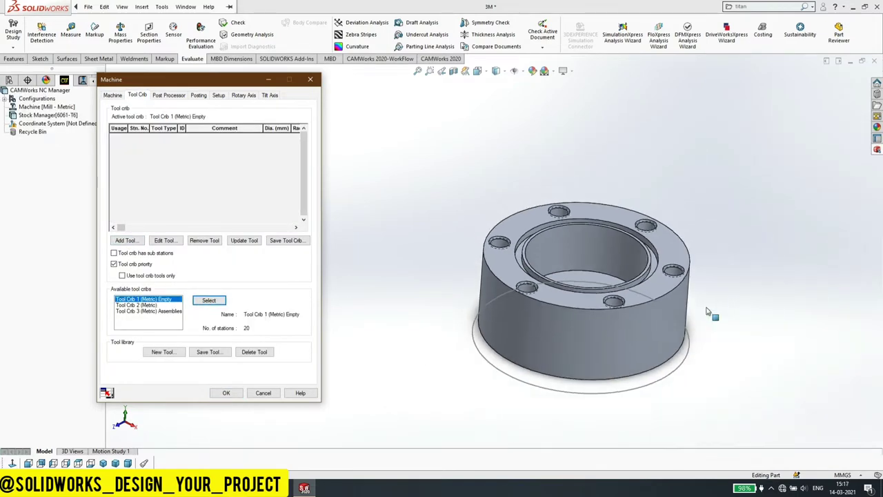
scroll(707, 312, "down", 3)
left_click(613, 340)
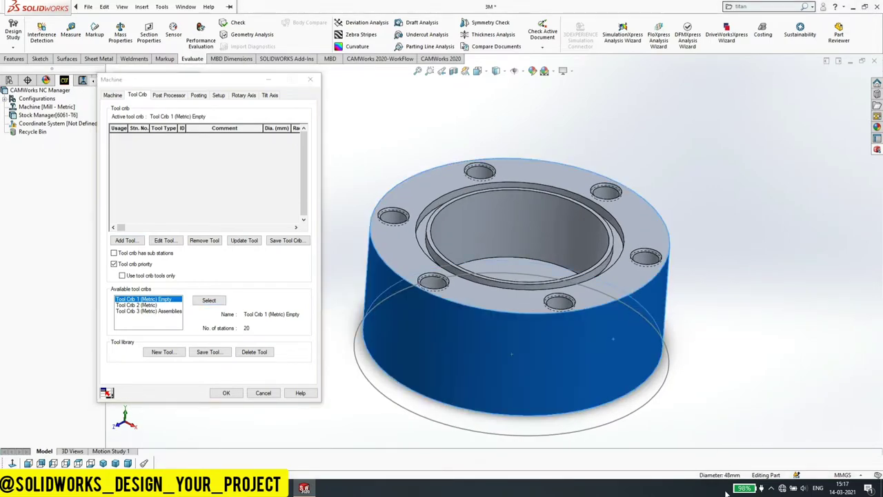
Add the 63MM 6FL FACE MILL to Tool Crib 1 as station 1.
left_click(127, 240)
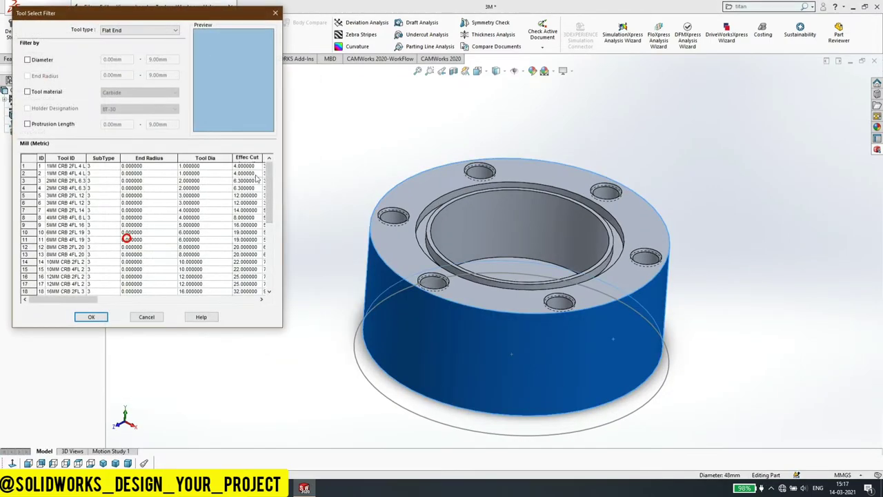
left_click(101, 30)
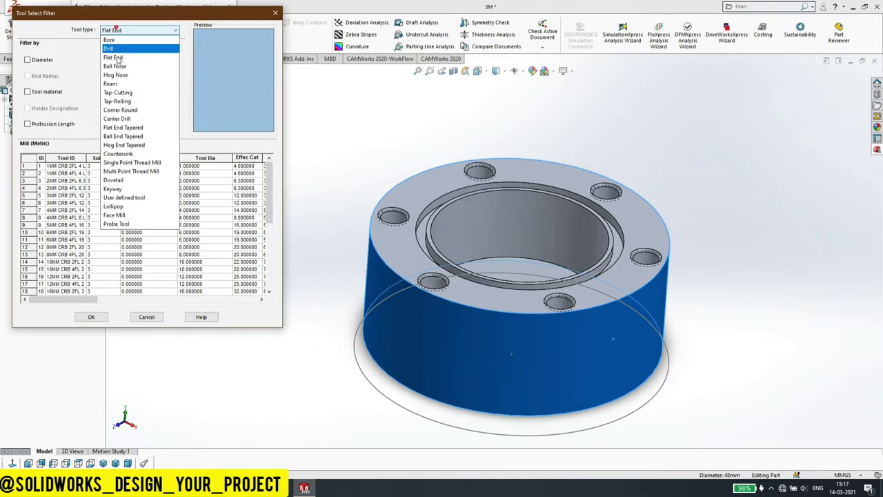
left_click(118, 214)
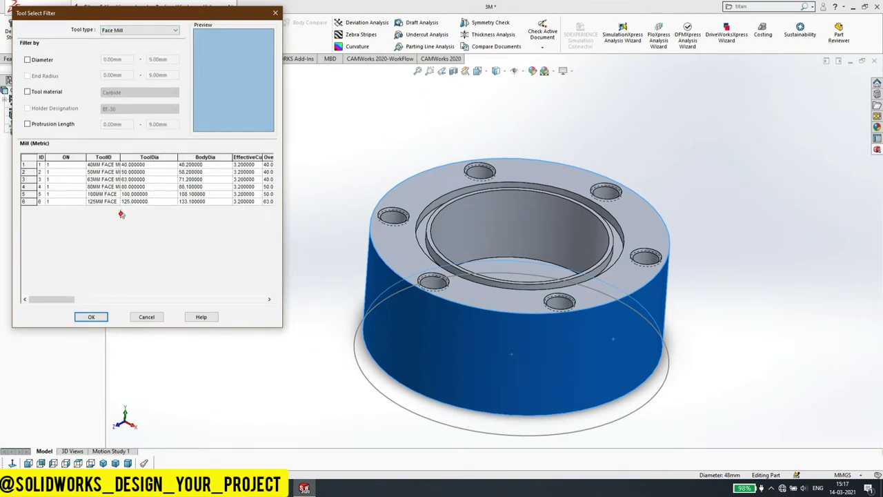
left_click(99, 181)
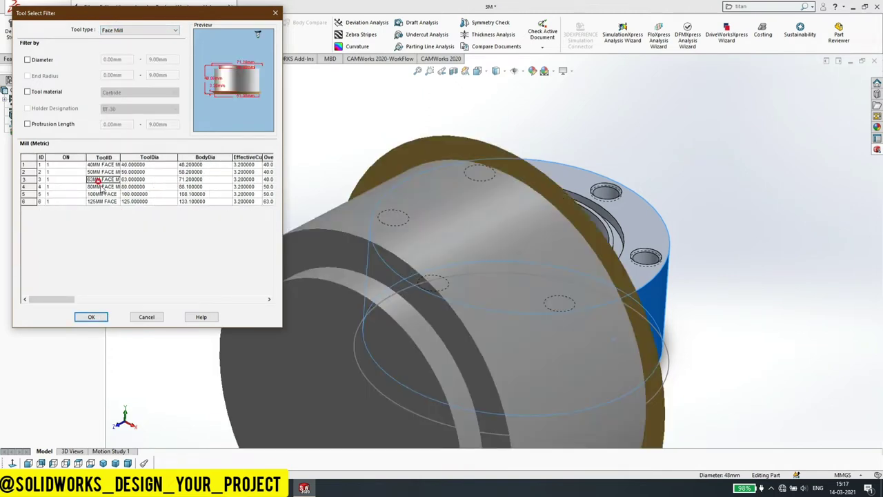
left_click(90, 317)
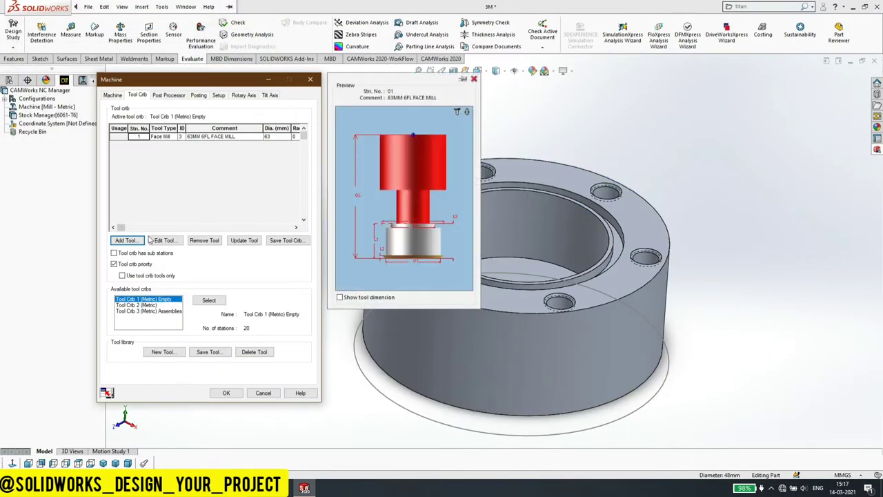
left_click(558, 239)
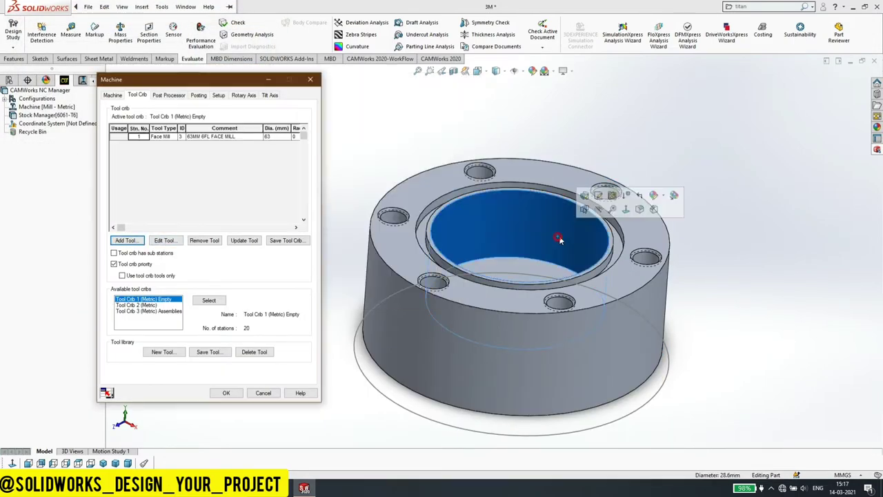
Measure the 12.5 mm distance between the bore's step face and the top face.
left_click(512, 272)
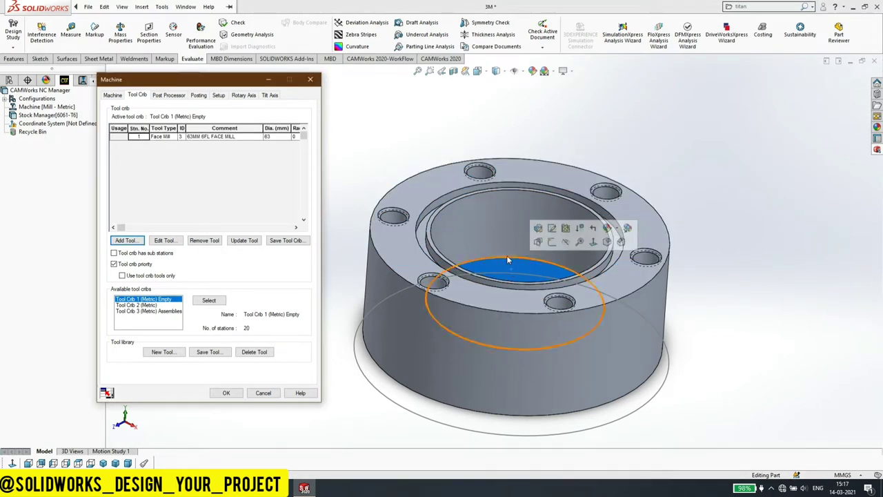
left_click(70, 31)
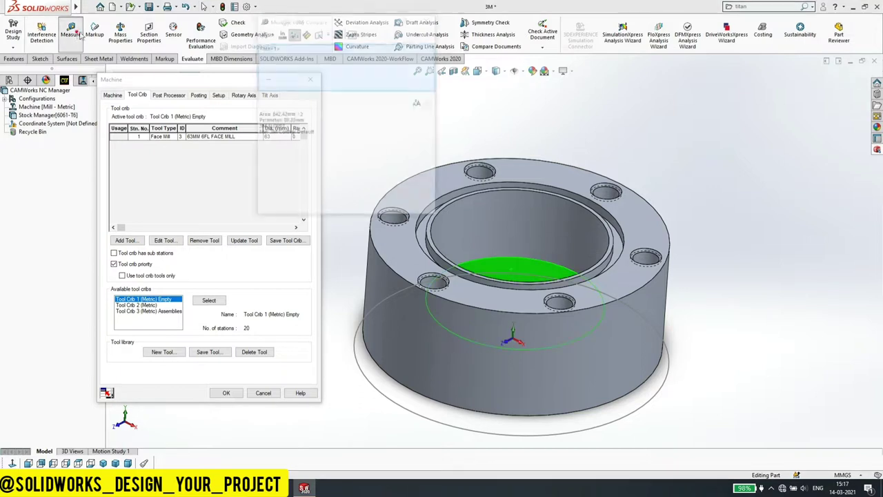
left_click(525, 177)
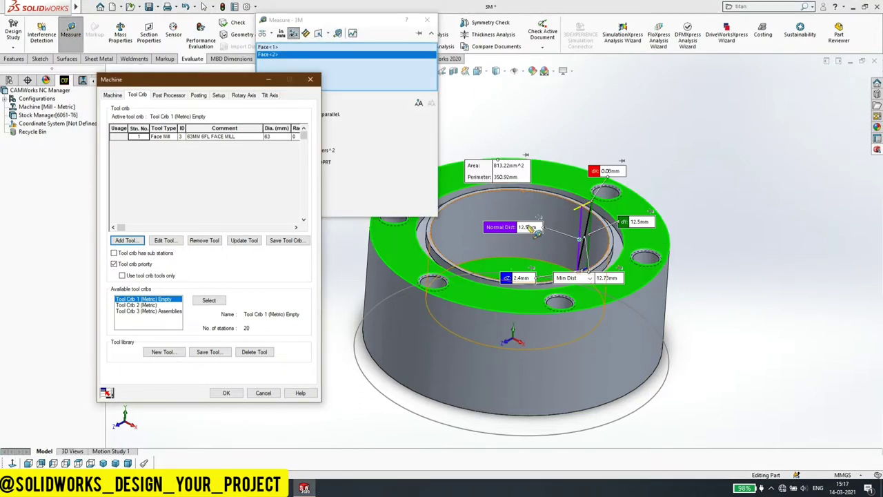
left_click_drag(689, 282, 761, 280)
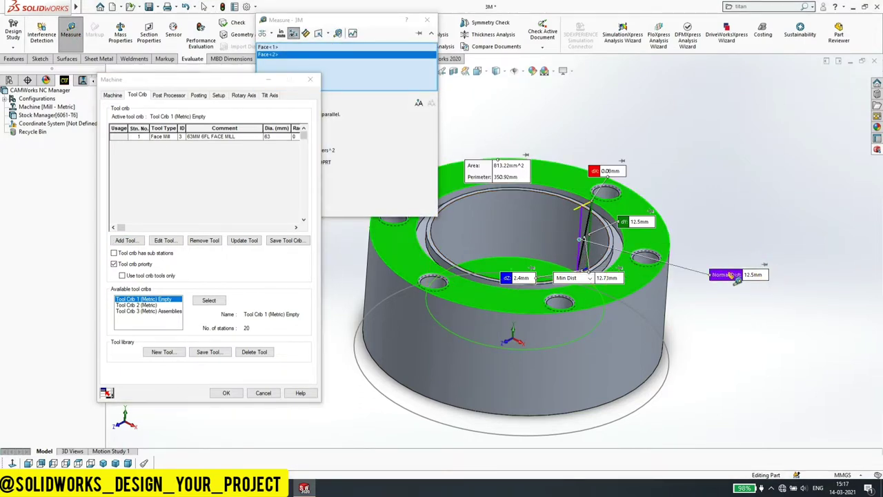
left_click(426, 20)
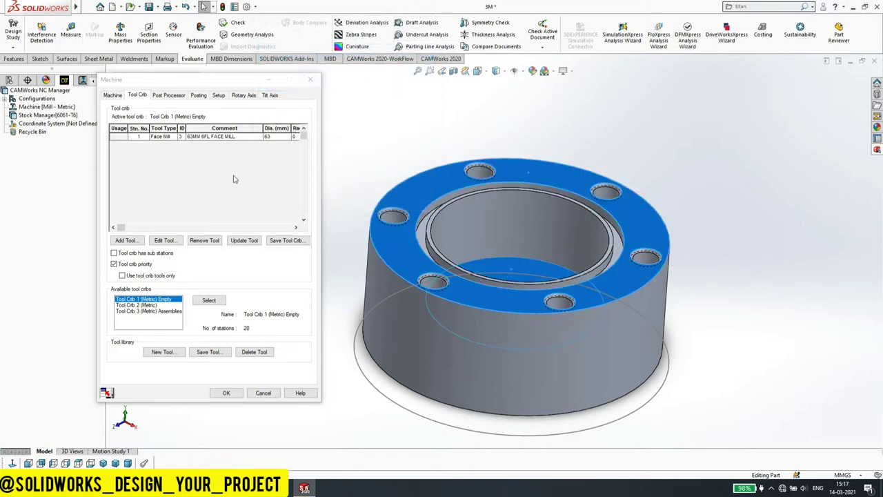
Add the 6MM CRB 4FL 19 LOC flat end mill to the crib as station 2.
left_click(126, 240)
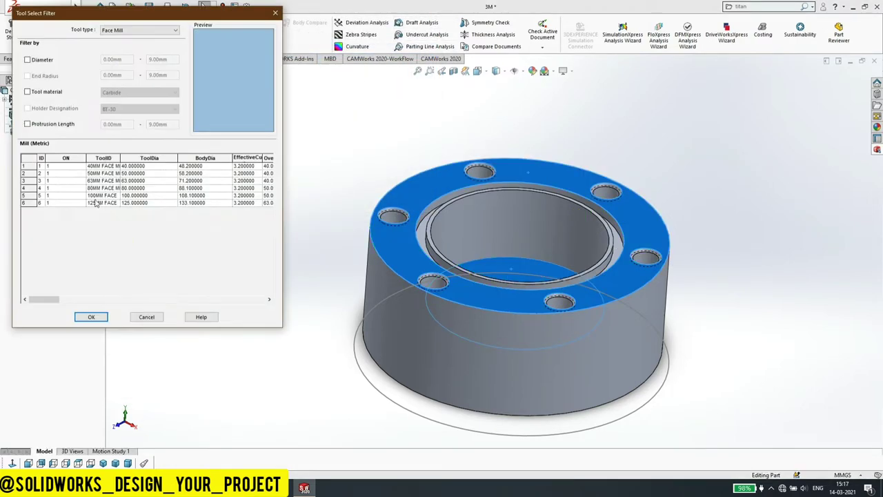
left_click(118, 30)
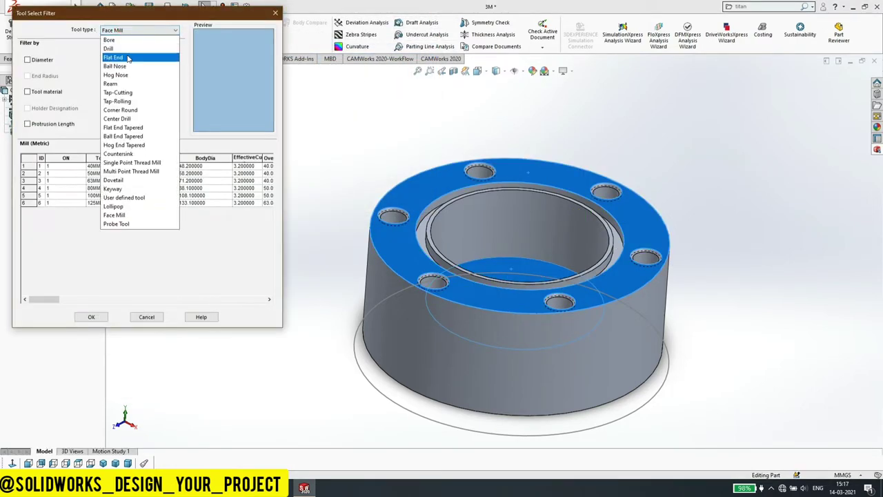
left_click(127, 56)
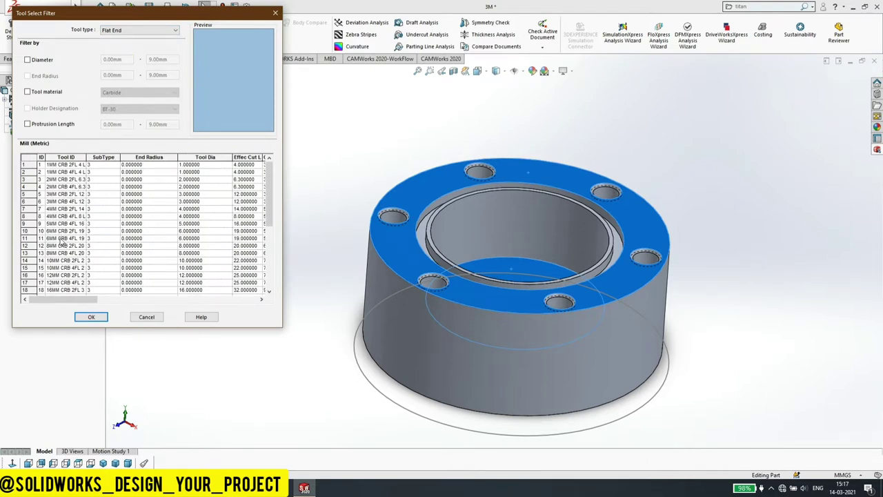
left_click(61, 238)
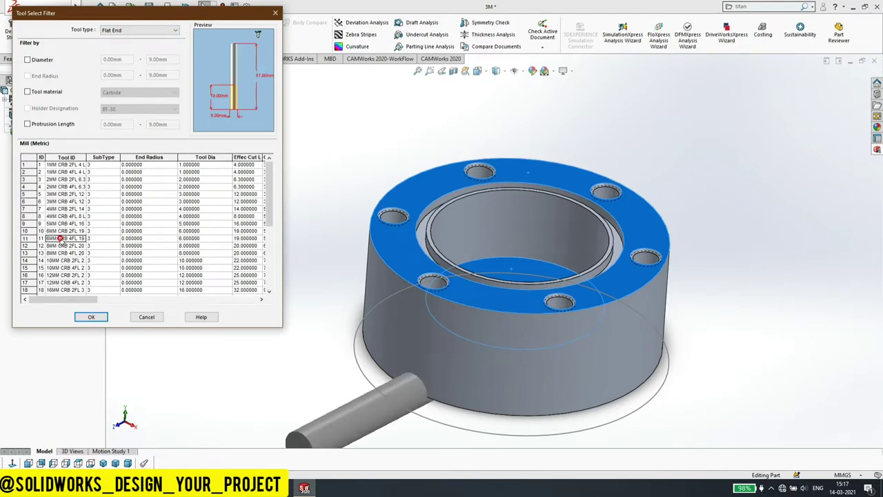
left_click(91, 317)
left_click(164, 241)
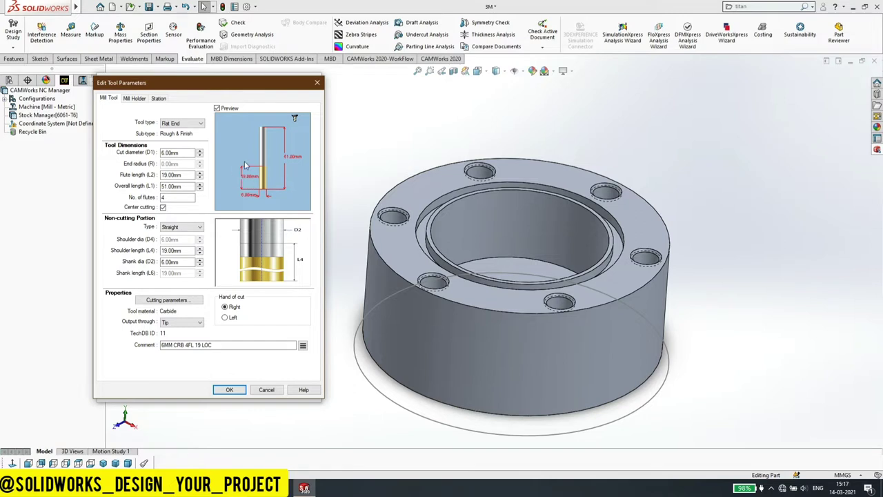
left_click(228, 389)
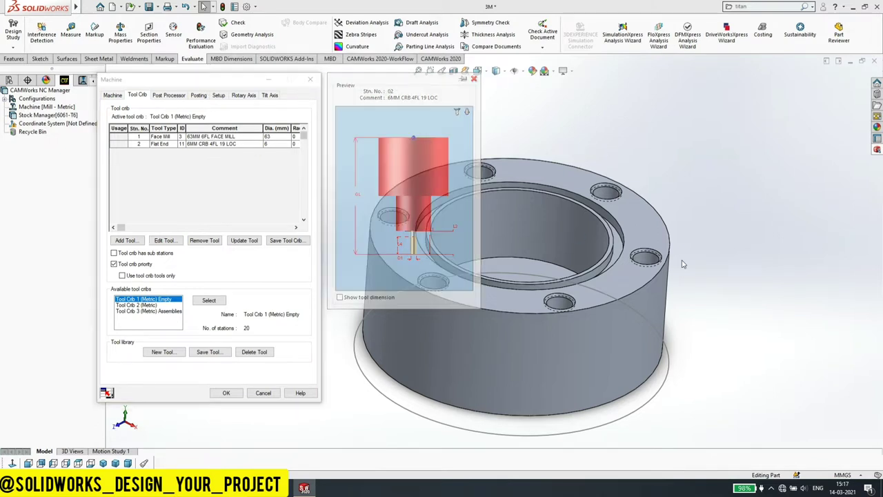
Measure the 1.7 mm minimum distance between two ring faces of the flange.
left_click(70, 29)
left_click(629, 238)
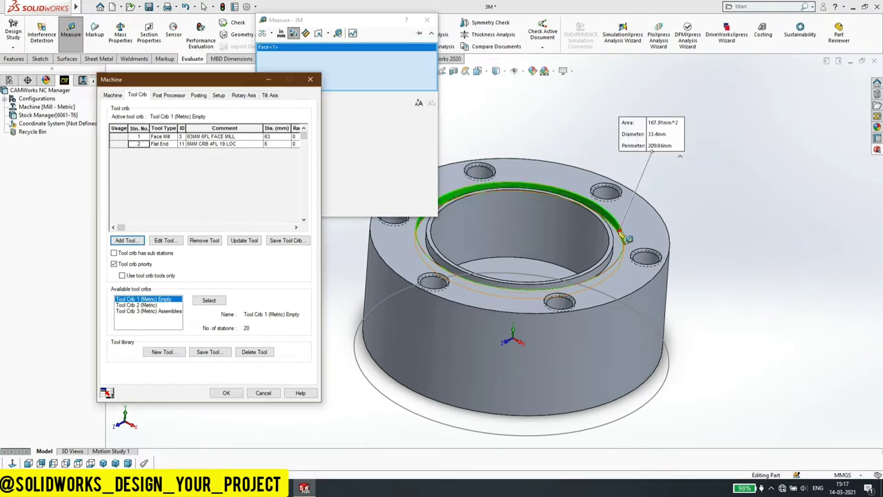
left_click(605, 264)
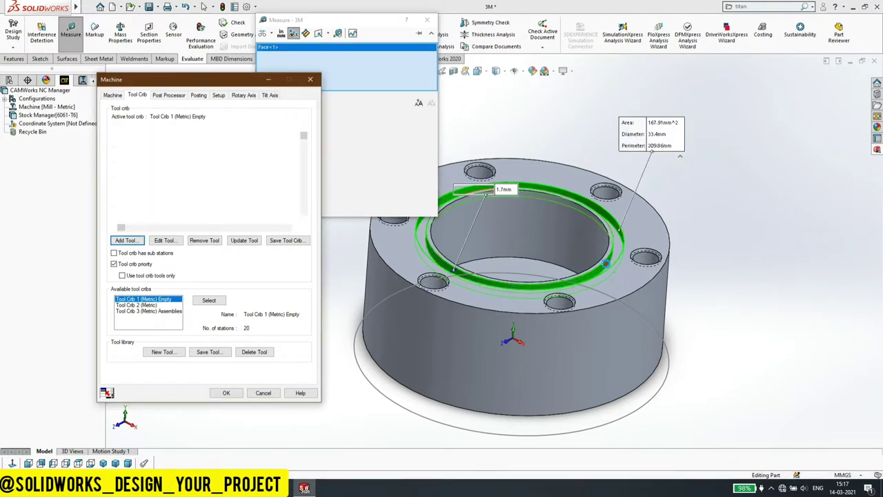
left_click(488, 189)
left_click(698, 193)
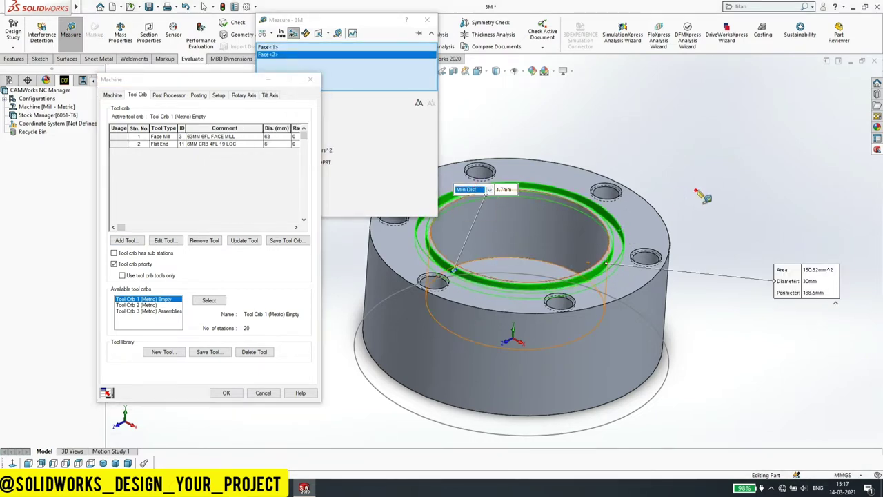
left_click_drag(510, 189, 524, 284)
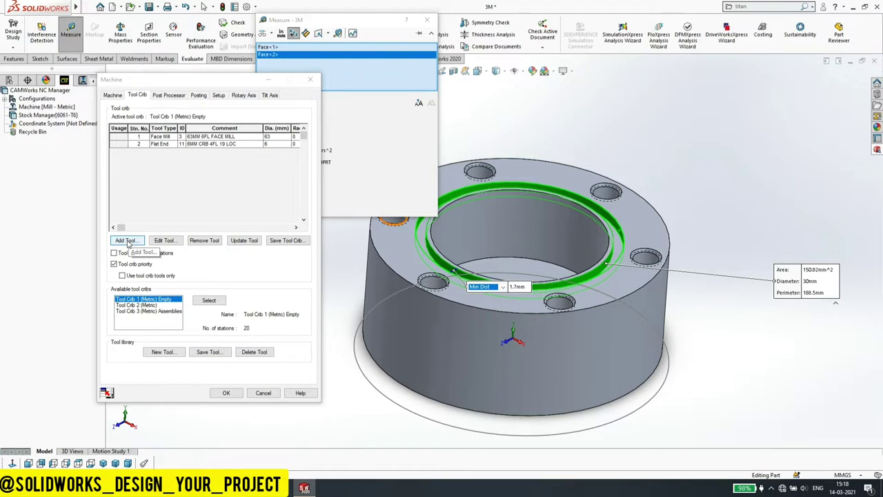
Add the 1MM CRB 4FL flat end mill to the crib as station 3.
left_click(126, 241)
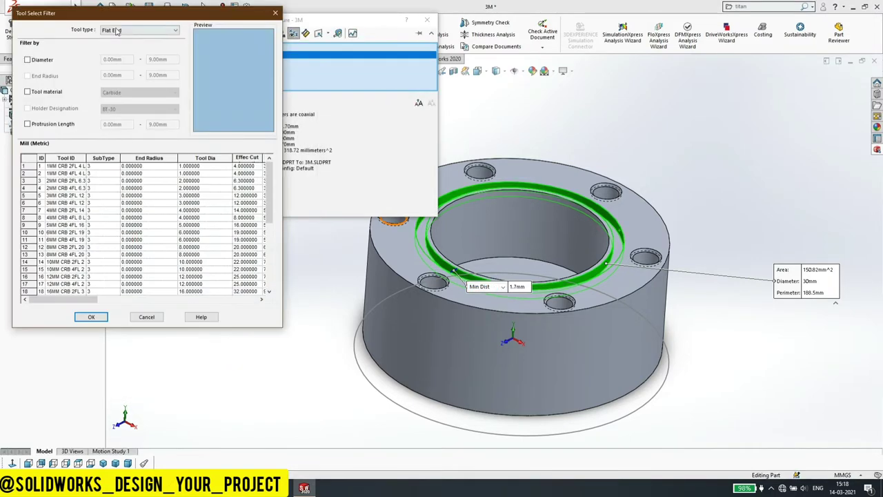
left_click(116, 30)
left_click(115, 30)
left_click(62, 175)
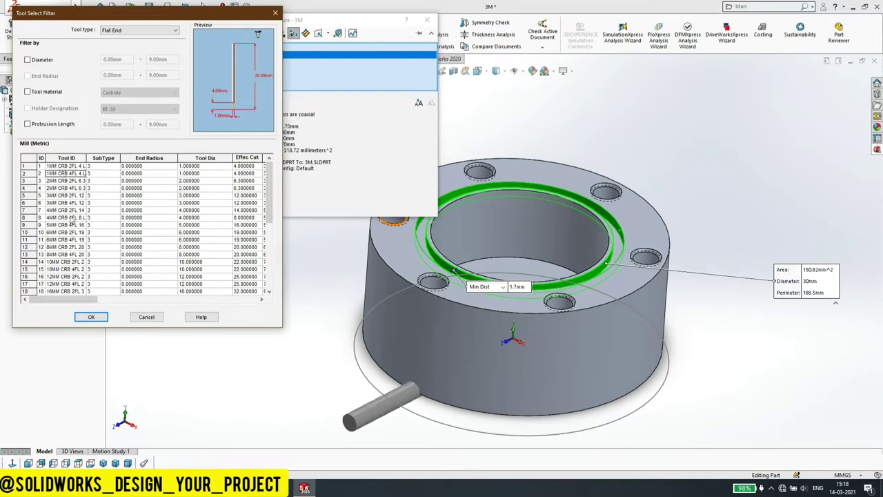
left_click(92, 317)
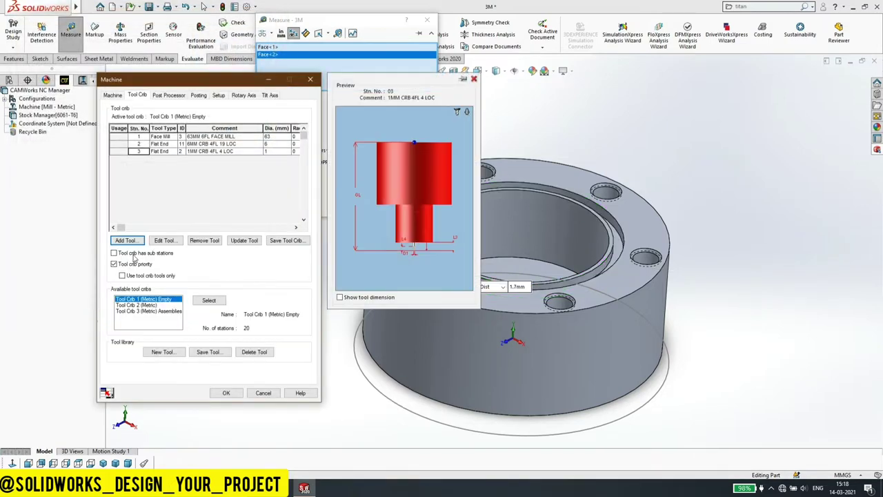
Set the new flat end mill's cut diameter (D1) to 1.7 mm.
left_click(165, 241)
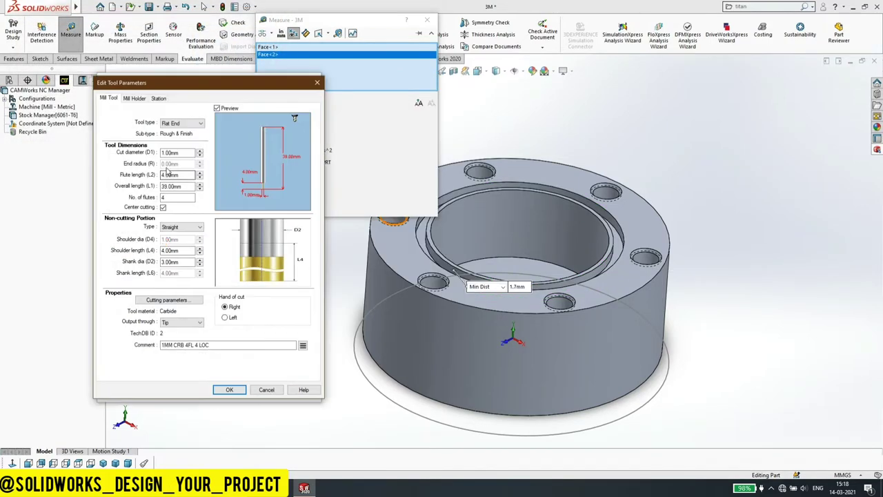
double_click(185, 150)
key("Return")
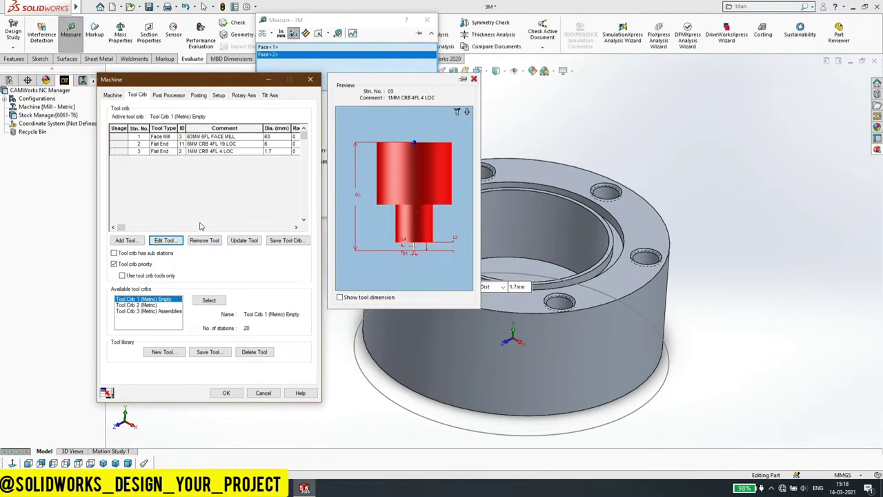
left_click(195, 152)
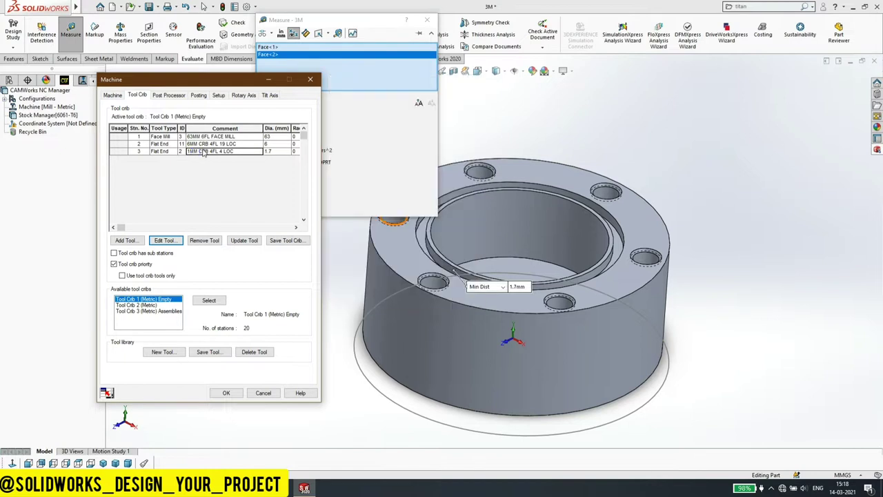
double_click(204, 151)
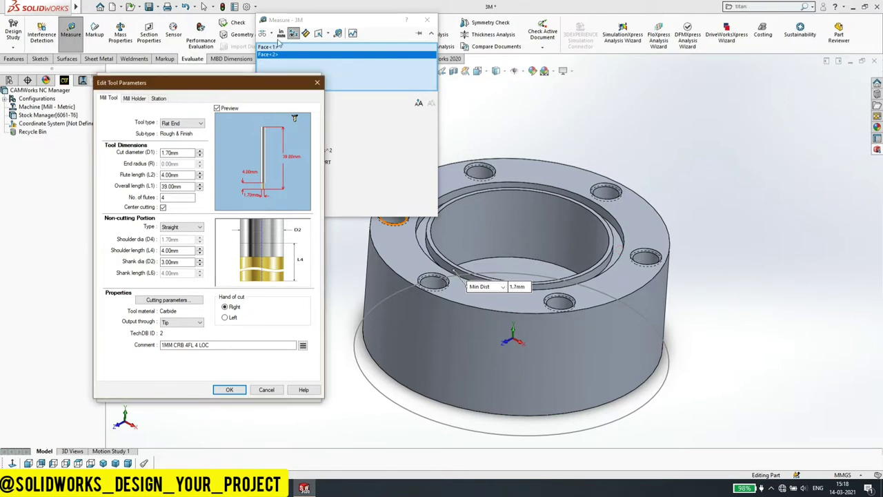
Clear the measurement selections, close Measure and accept the tool parameters.
right_click(369, 65)
left_click(379, 75)
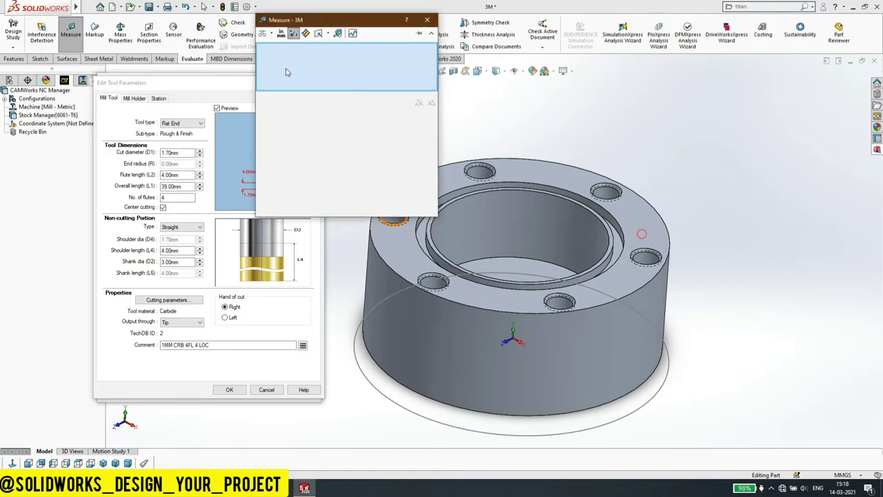
mouse_move(322, 26)
left_mouse_down()
mouse_move(391, 85)
mouse_move(432, 151)
left_mouse_up()
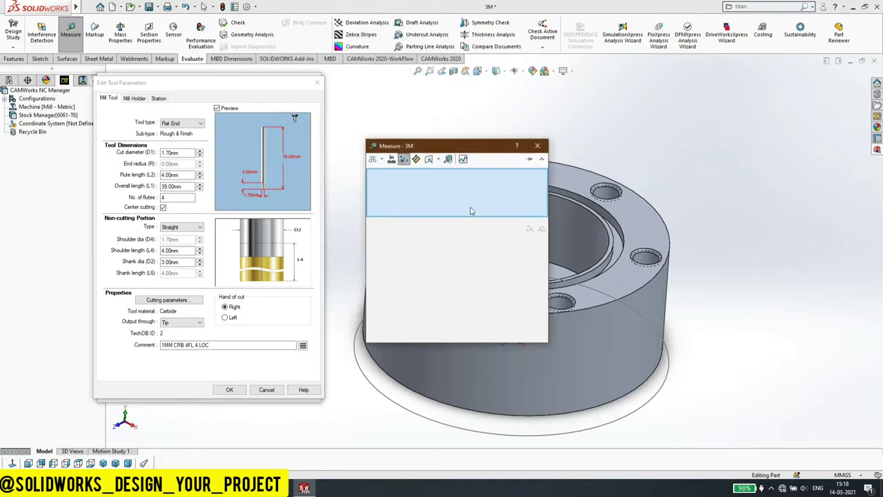
left_click(231, 86)
left_click(537, 145)
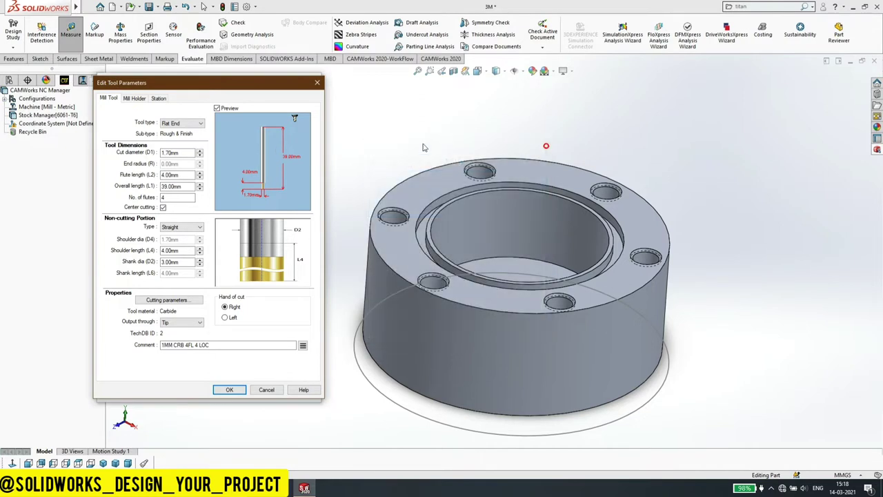
left_click(229, 389)
Measure the 1.6 mm minimum distance from the top face to the inner ledge ring.
left_click(81, 29)
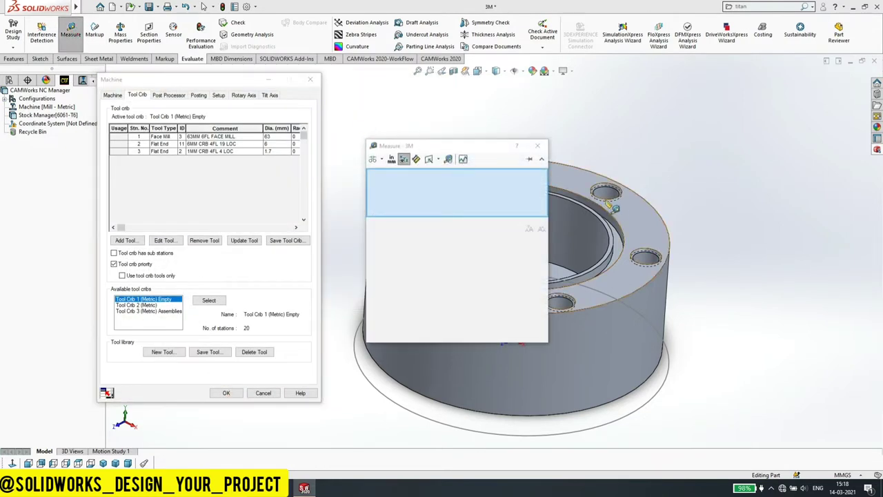
left_click(620, 244)
left_click(634, 231)
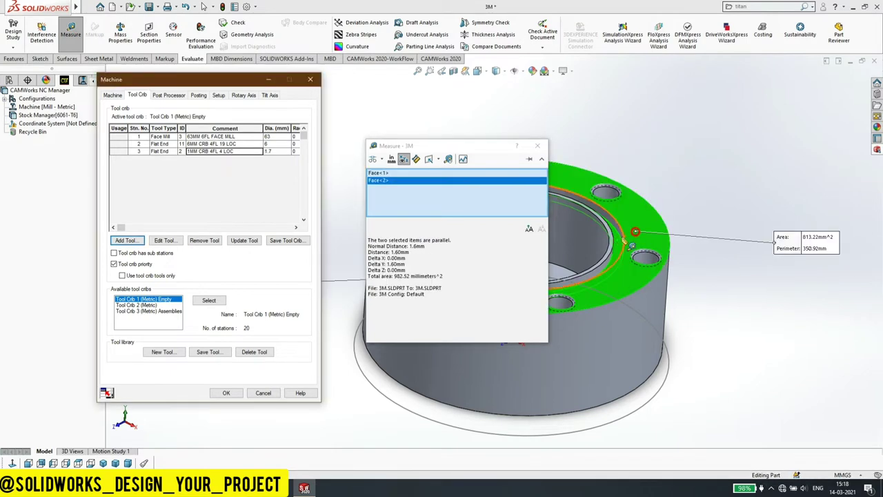
left_click_drag(472, 141, 755, 108)
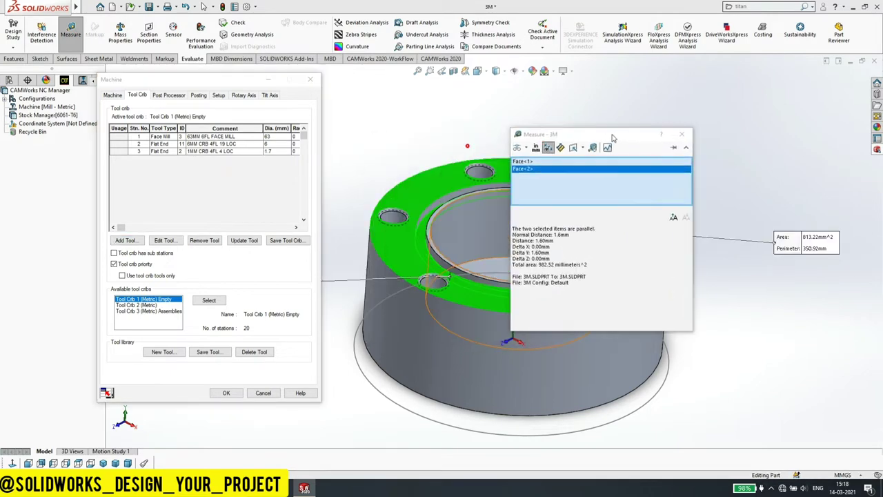
left_click(355, 286)
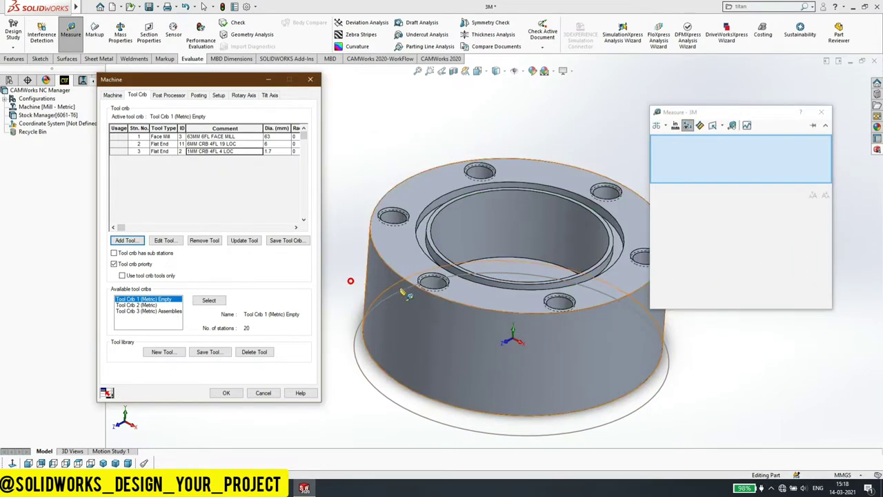
left_click(400, 253)
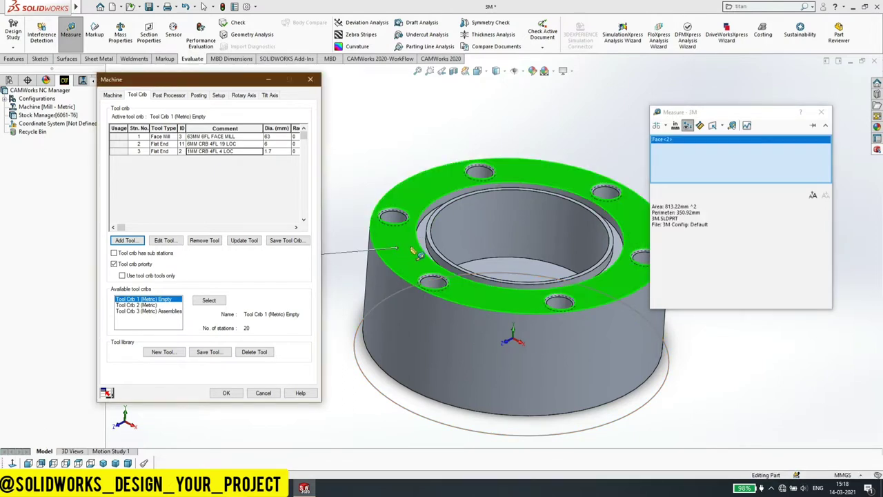
left_click(421, 235)
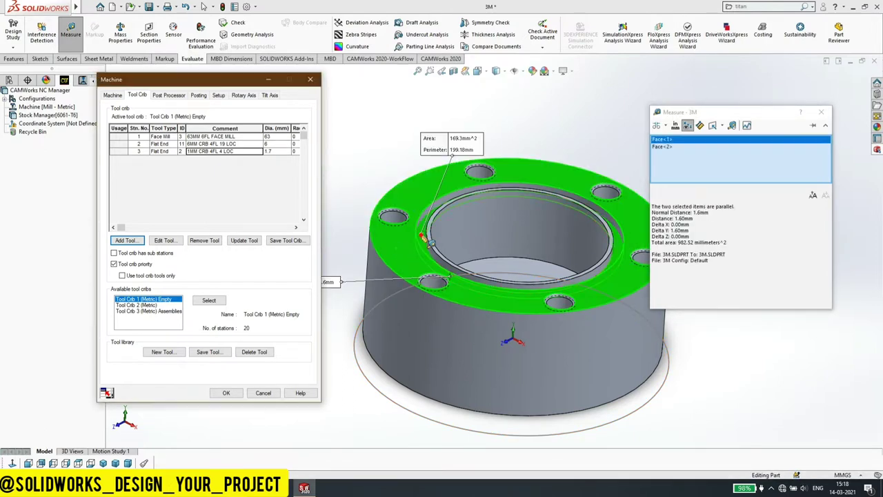
left_click(338, 284)
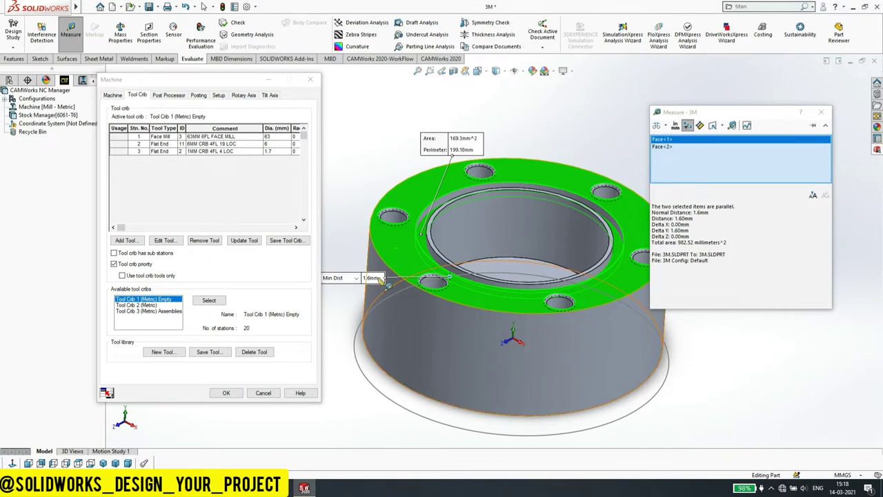
left_click(820, 115)
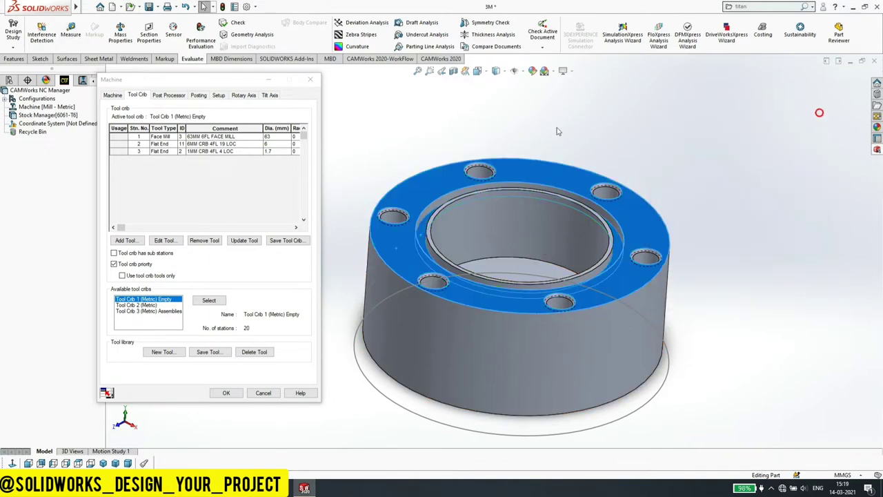
left_click(366, 144)
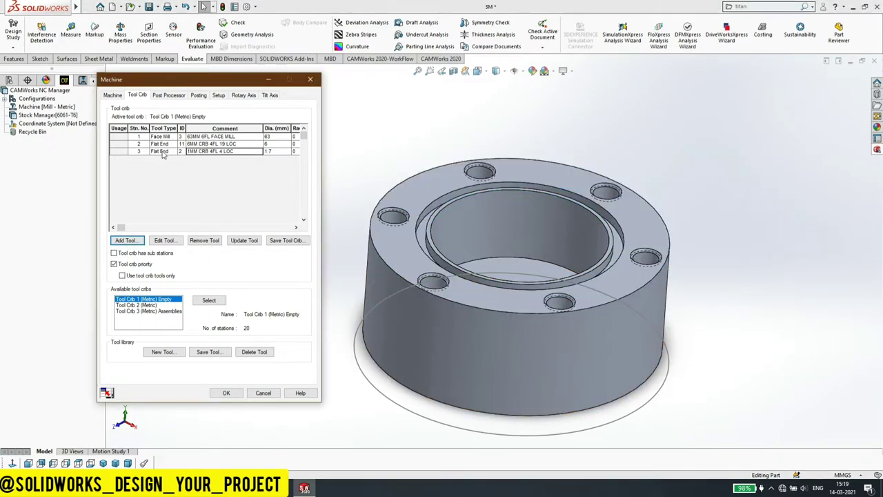
Set tool 3's overall length to 29 mm and relabel it 1.7MM CRB 4FL 4 LOC.
left_click(164, 240)
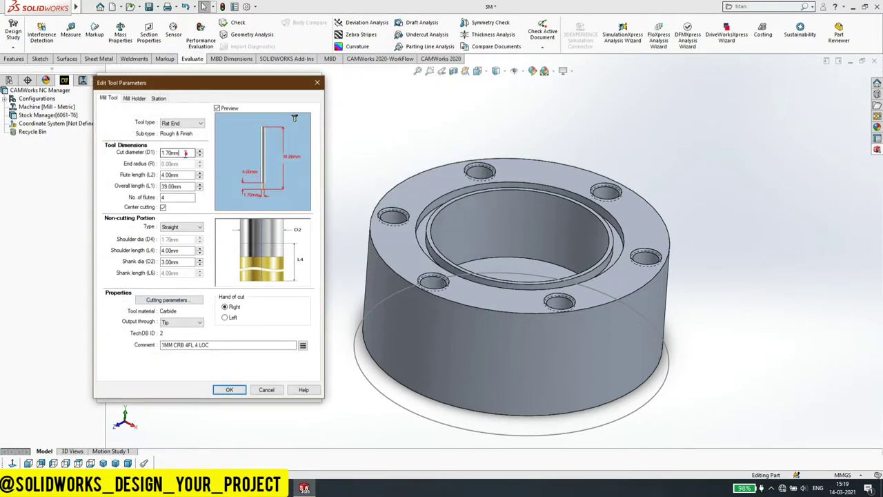
left_click(184, 153)
left_click(200, 189)
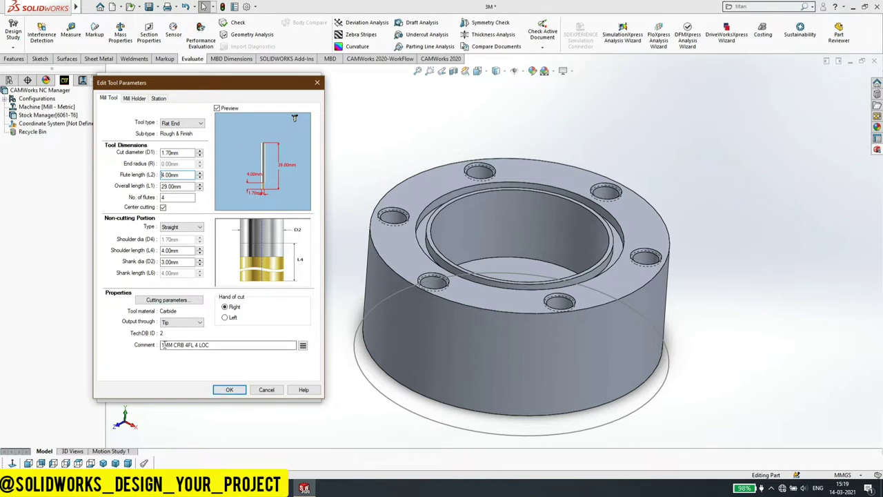
left_click(163, 345)
type(".7")
left_click(230, 389)
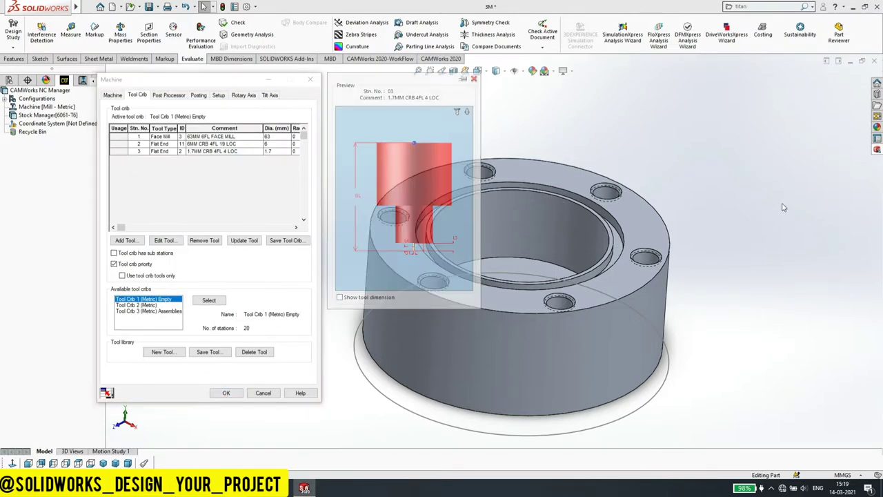
Select a tapped hole on the flange to check its diameter.
scroll(420, 244, "up", 3)
scroll(407, 263, "down", 3)
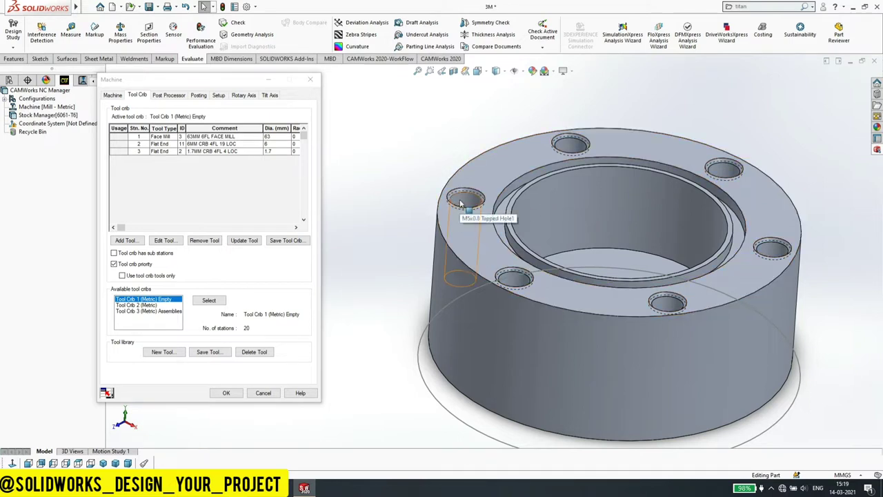
left_click(460, 201)
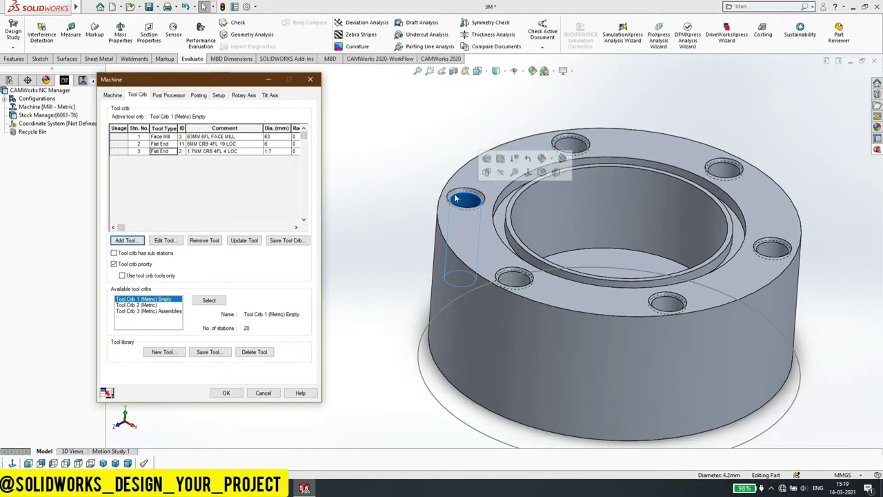
left_click(450, 198)
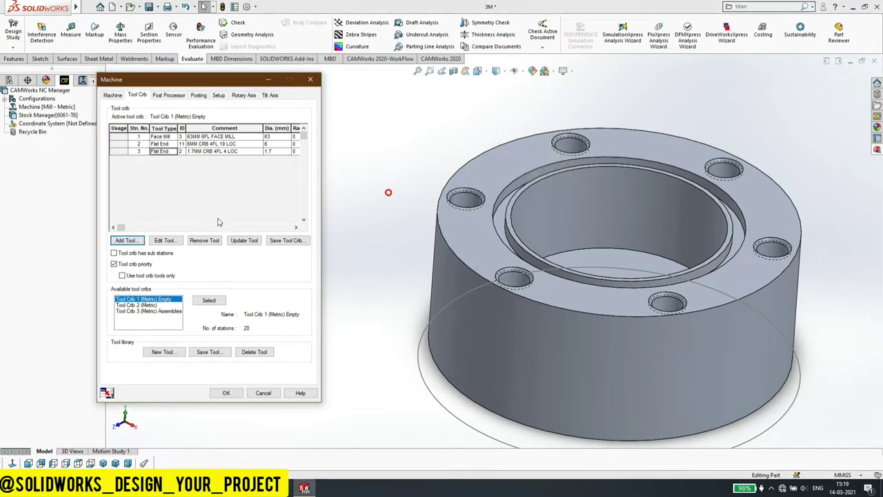
Add the 6MM X 90DEG CRB SPOT DRILL center drill to the crib as station 4.
left_click(127, 241)
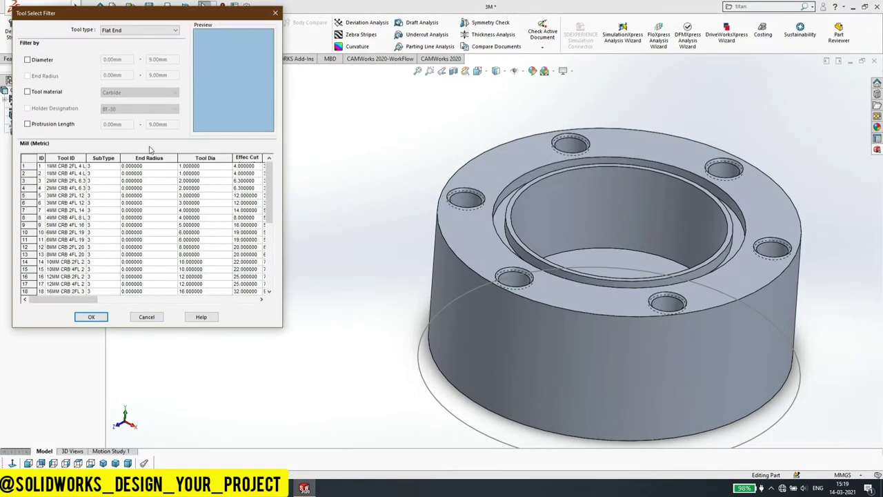
left_click(145, 32)
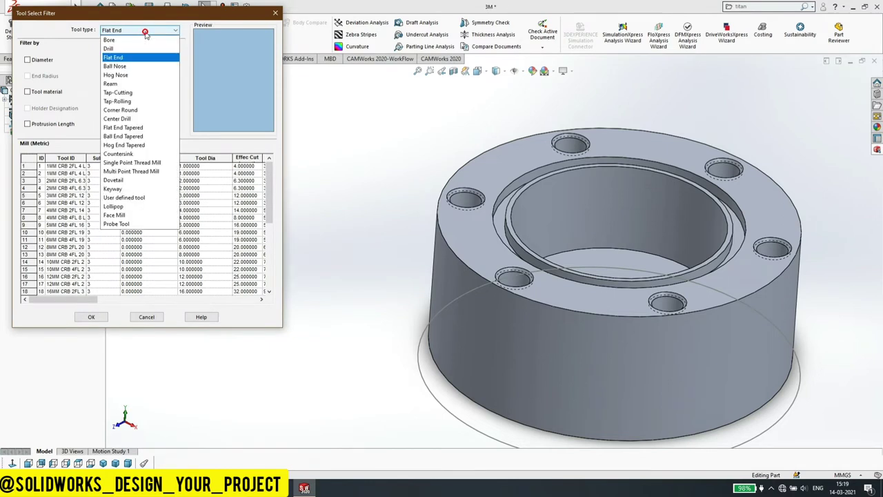
left_click(117, 119)
left_click(54, 180)
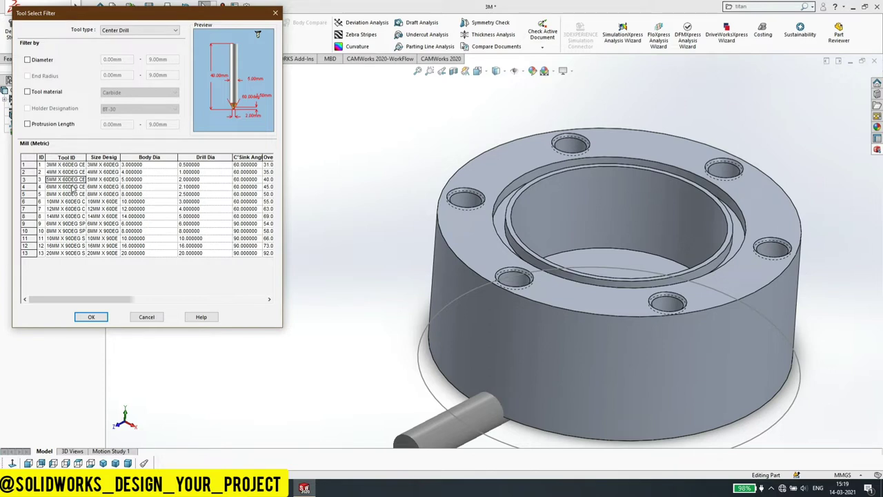
left_click(69, 223)
left_click(90, 317)
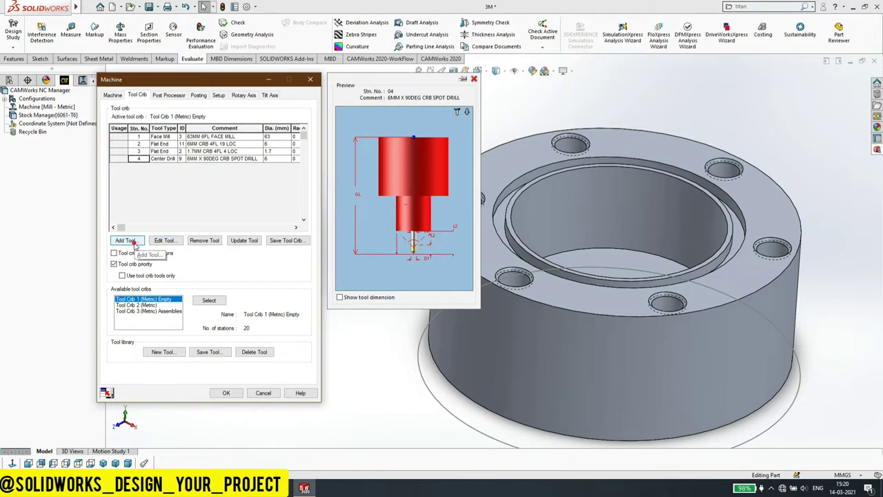
left_click(135, 243)
Add the 4.2mm JOBBER DRILL to the crib as station 5.
left_click(127, 32)
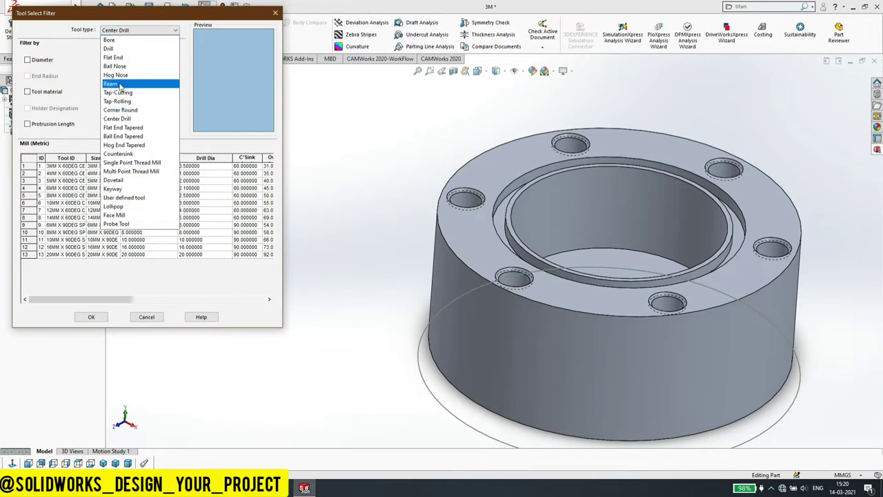
left_click(114, 48)
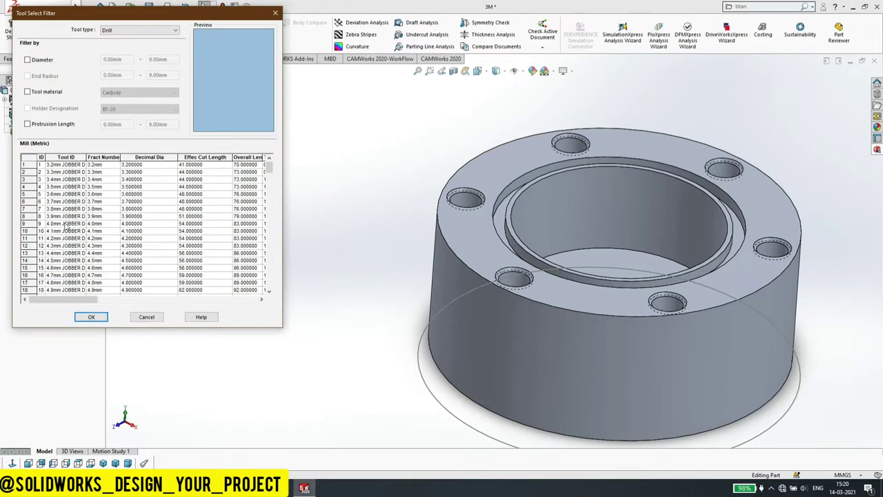
left_click(65, 239)
left_click(91, 317)
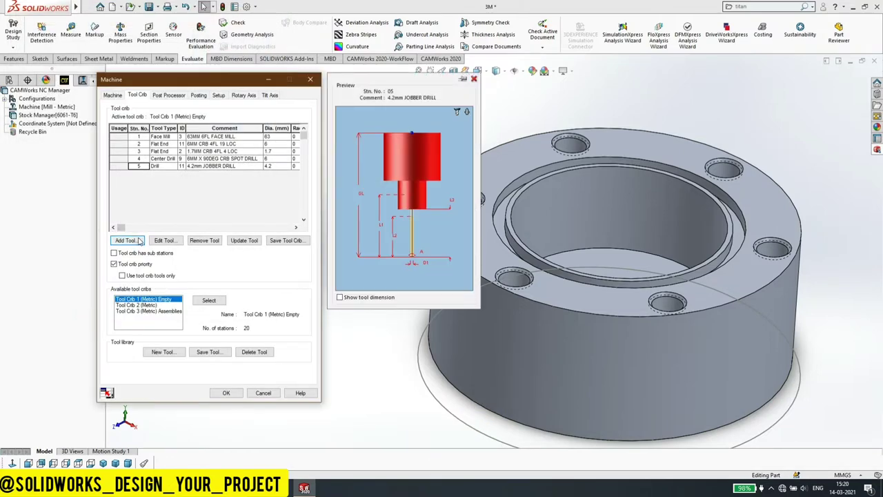
Add the M5.0 X 0.8 TAP to the crib as station 6.
left_click(134, 246)
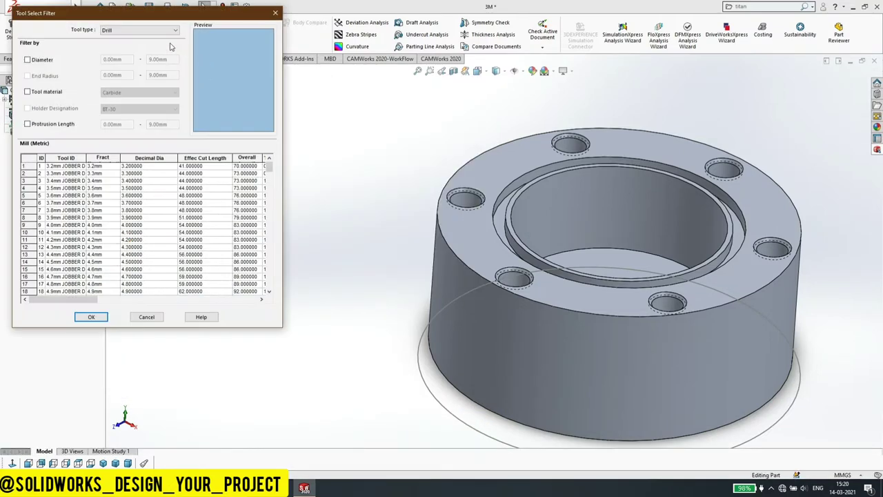
left_click(132, 30)
left_click(116, 92)
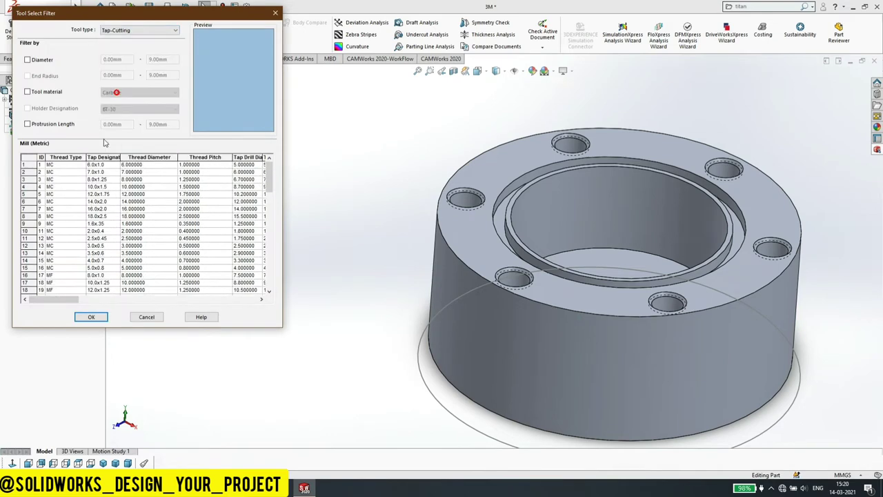
left_click(97, 274)
left_click(91, 317)
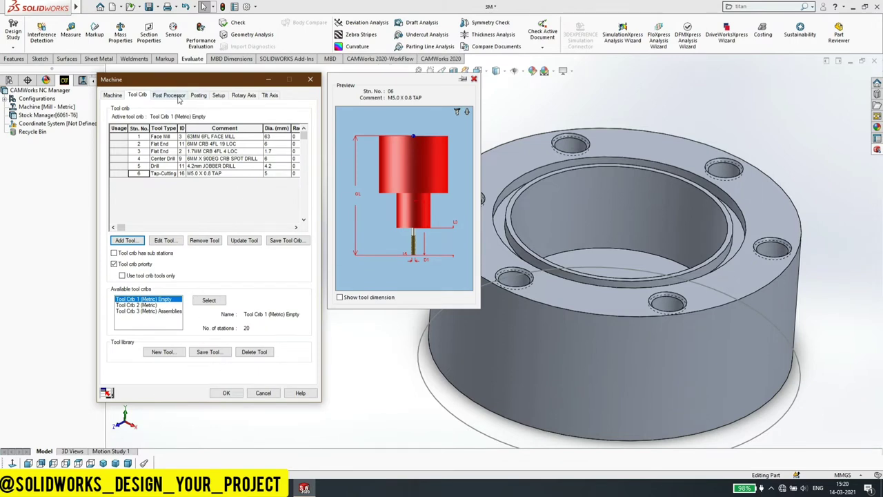
Keep SIEMENS_828D as post processor and close machine settings without auto-saving.
left_click(169, 96)
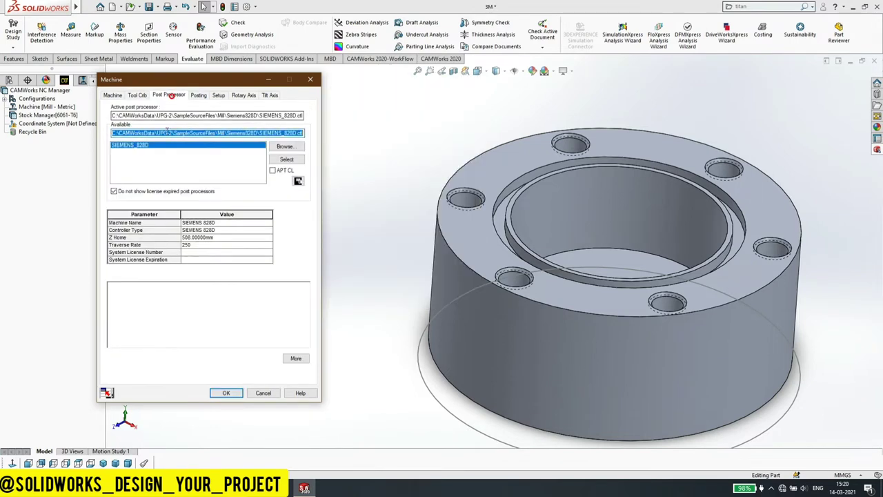
left_click(281, 160)
left_click(197, 96)
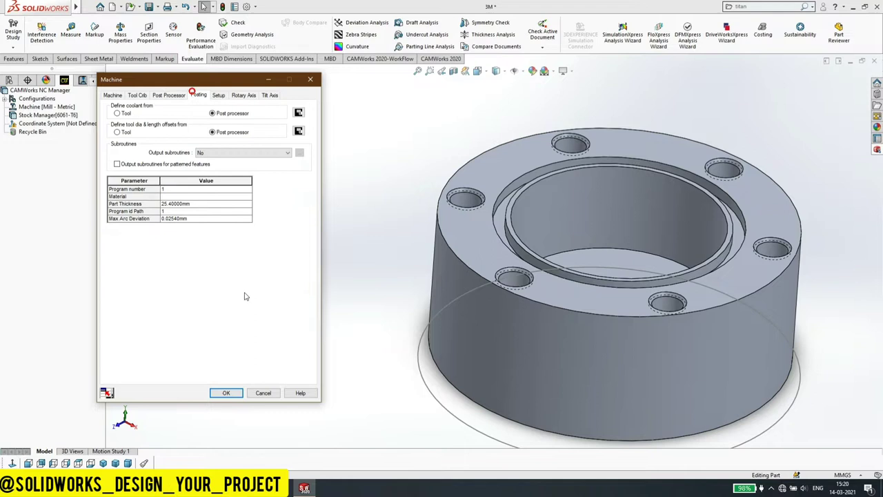
left_click(226, 393)
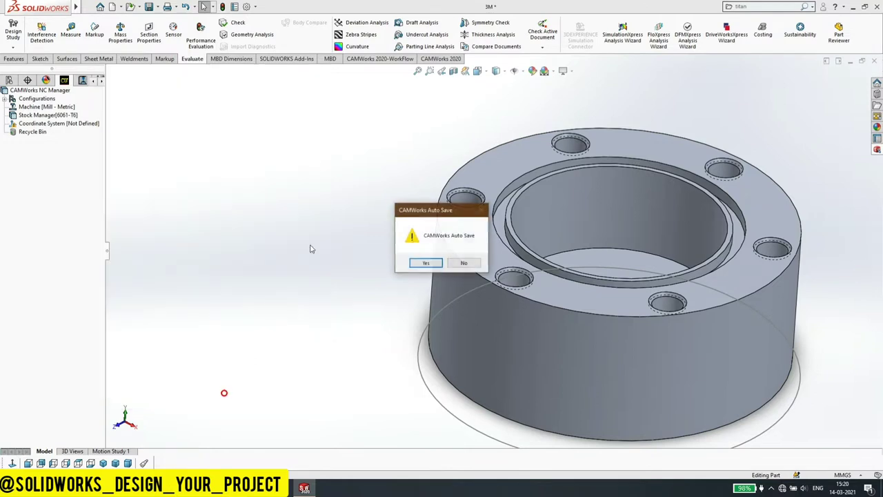
left_click(457, 266)
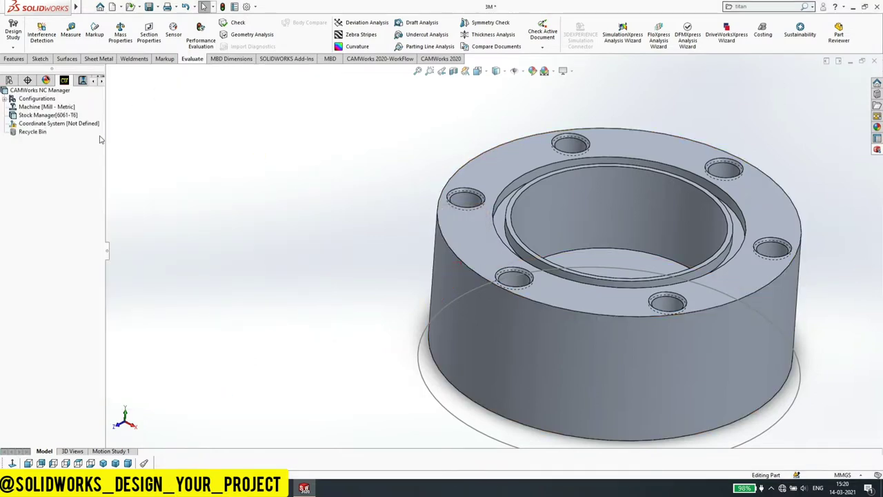
Change the stock to an extrusion of Sketch7, reversed up into the part.
right_click(39, 115)
left_click(50, 123)
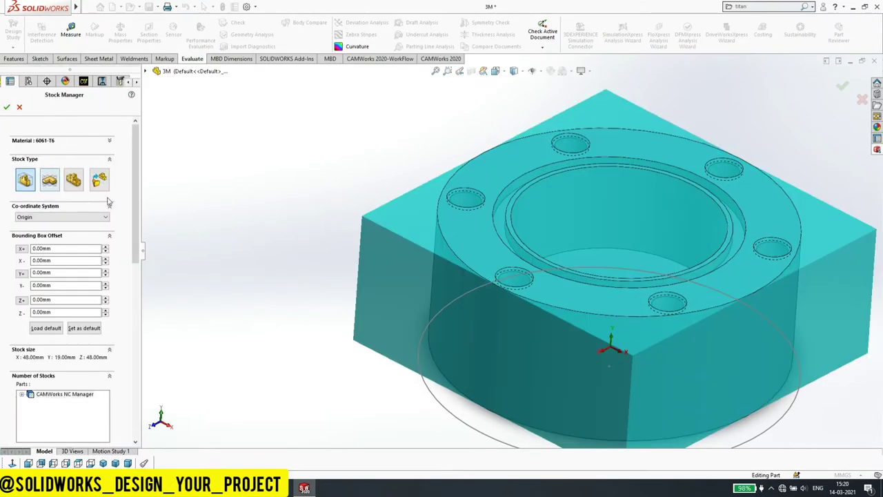
left_click(50, 181)
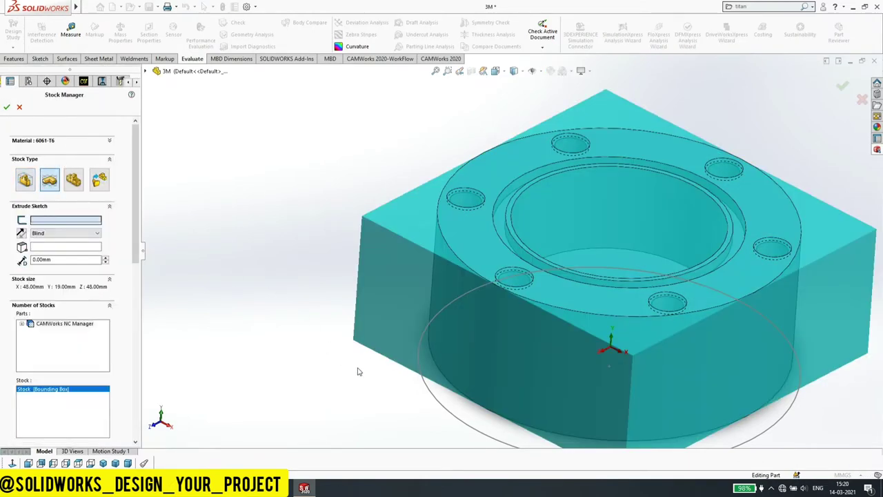
left_click(430, 394)
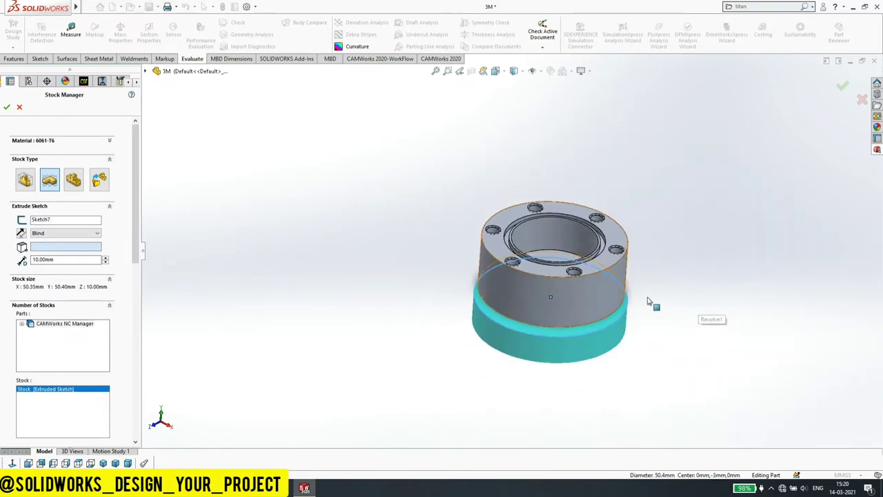
scroll(648, 301, "down", 3)
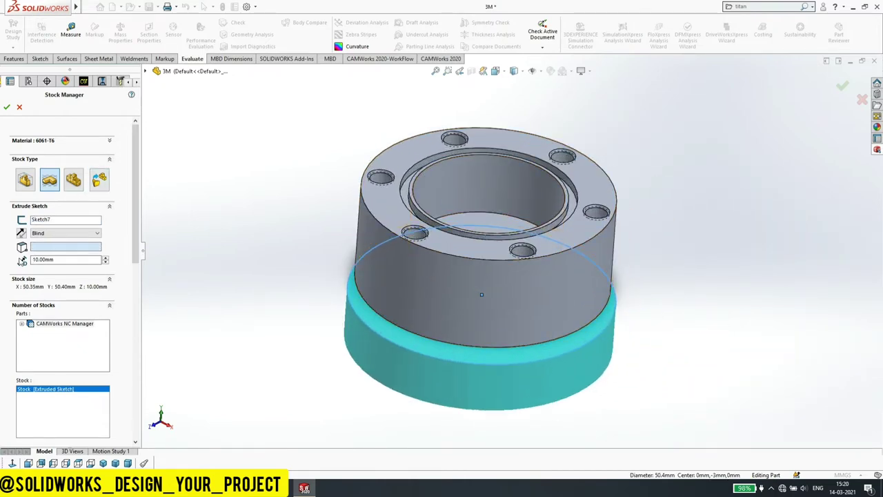
left_click(21, 233)
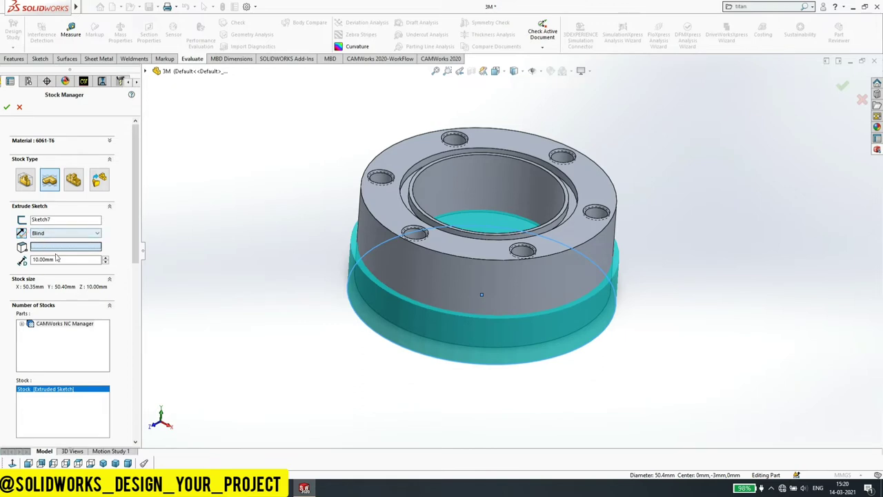
Set the stock extrusion depth to 24 mm and accept the stock definition.
left_click_drag(55, 260, 6, 265)
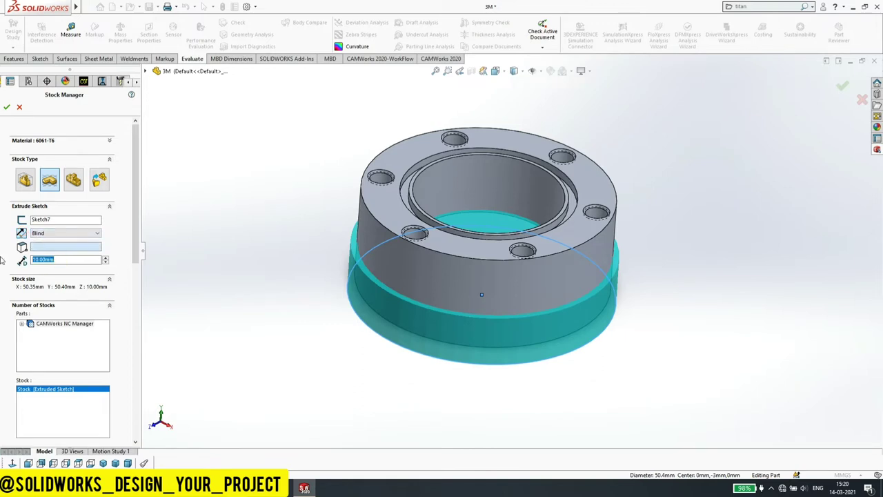
type("22")
key("Return")
middle_click_drag(450, 227, 450, 174)
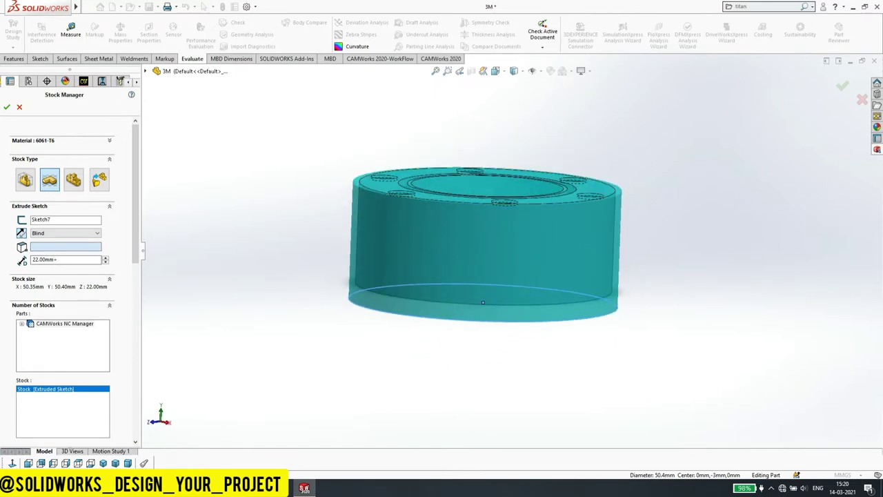
key("Return")
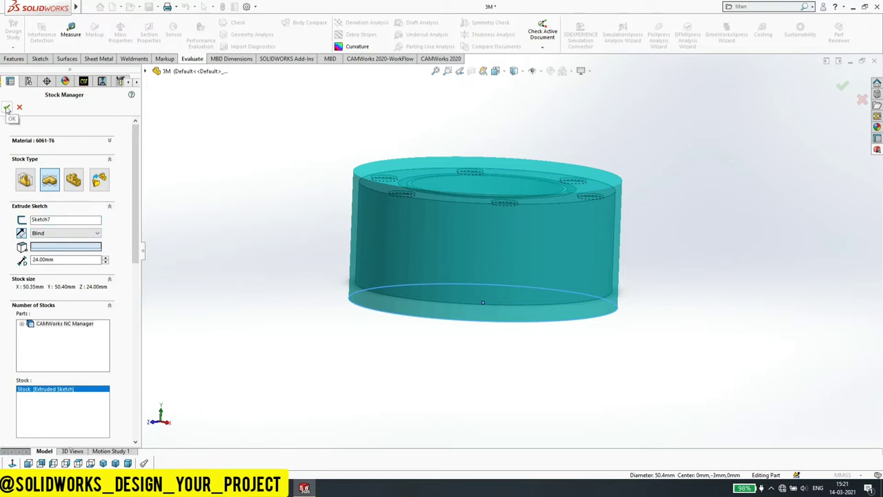
left_click(7, 108)
Edit the fixture coordinate system, picking the cylindrical side face for the Y axis.
left_click(252, 216)
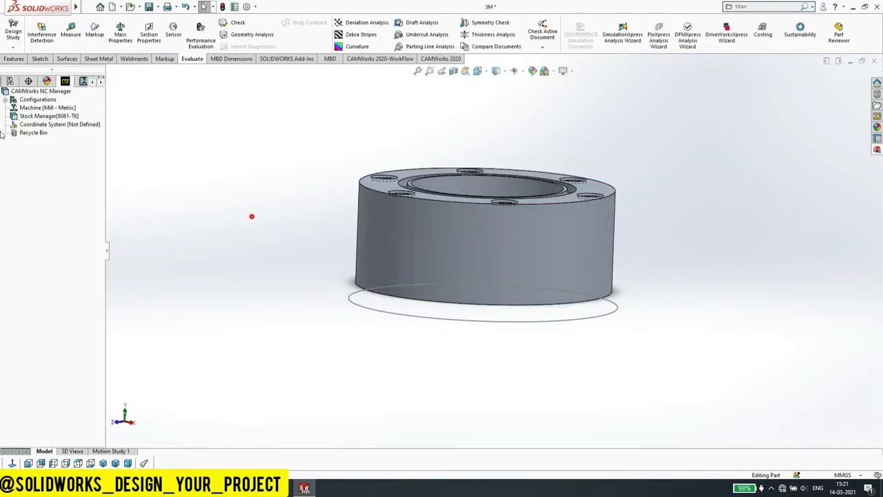
right_click(36, 124)
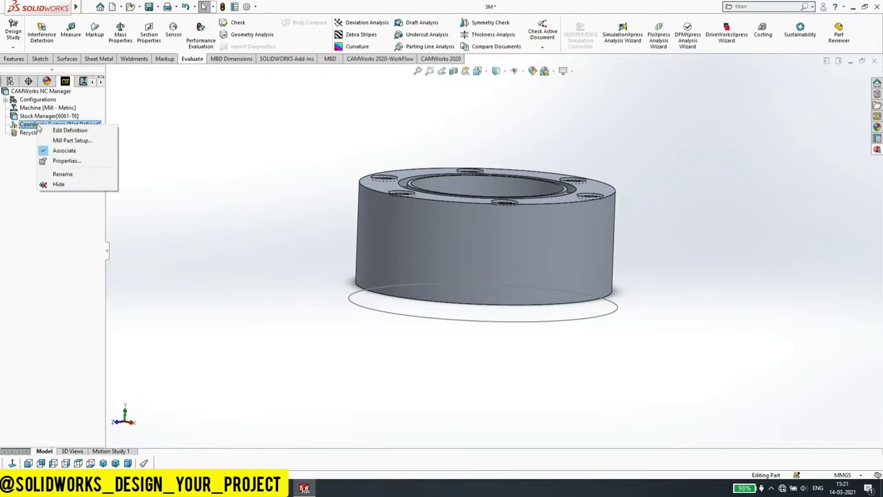
left_click(58, 133)
mouse_move(334, 171)
middle_mouse_down()
mouse_move(337, 267)
mouse_move(290, 262)
mouse_move(321, 222)
mouse_move(310, 223)
mouse_move(321, 217)
mouse_move(336, 238)
mouse_move(309, 238)
middle_mouse_up()
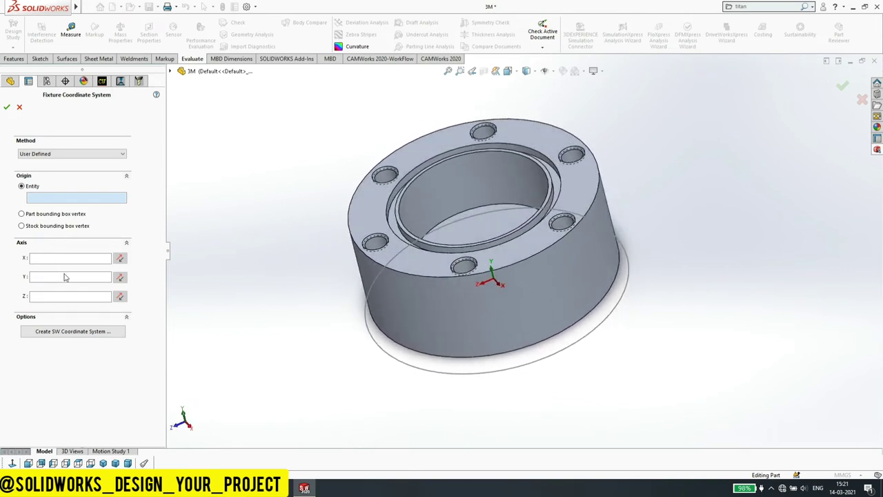
left_click(55, 280)
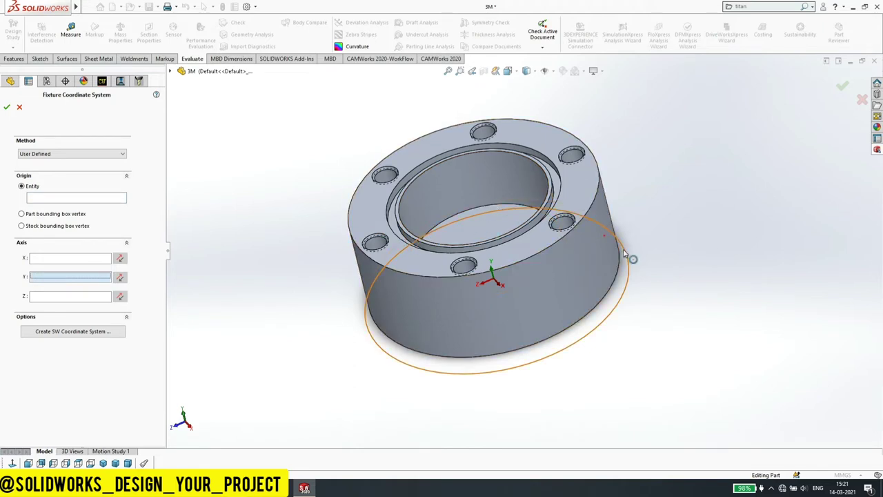
left_click(624, 254)
Assign the flange's top face as the Y-axis reference, then reselect it.
middle_click_drag(581, 256, 587, 250)
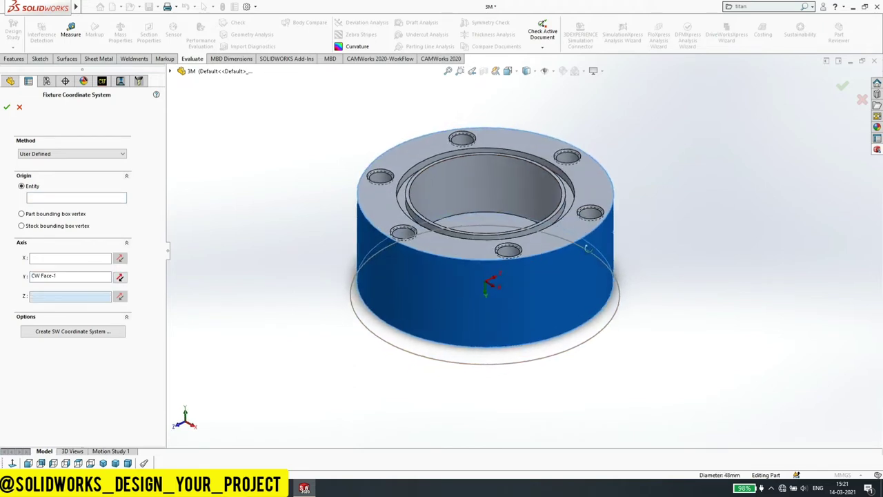
left_click(550, 242)
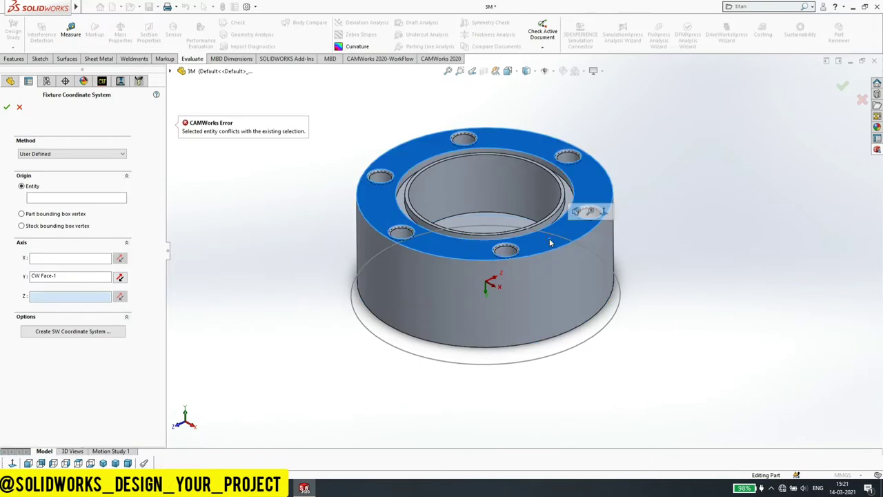
left_click(58, 275)
left_click(554, 242)
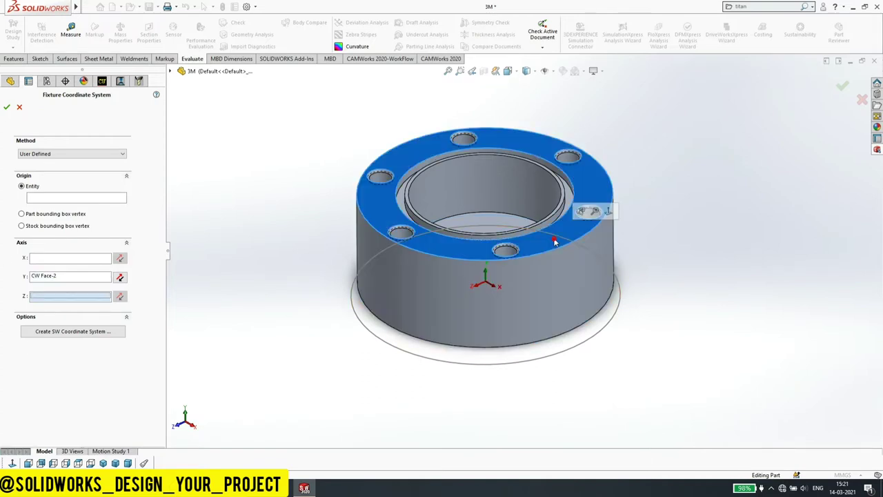
left_click(311, 274)
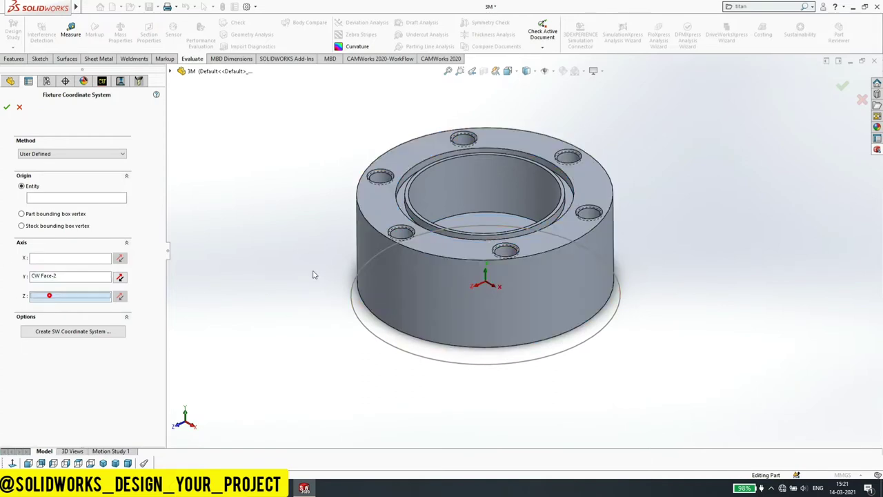
left_click(542, 241)
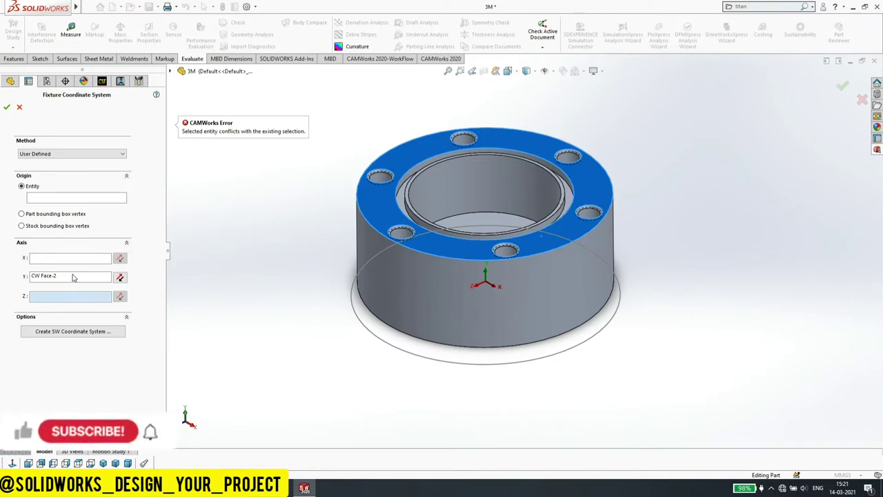
Clear the Y axis, set Z normal to the top face and accept.
left_click(48, 276)
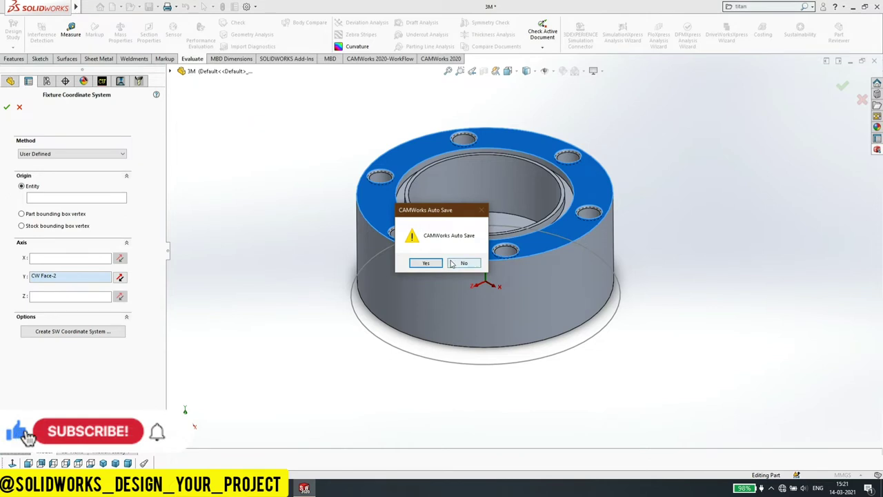
key("Return")
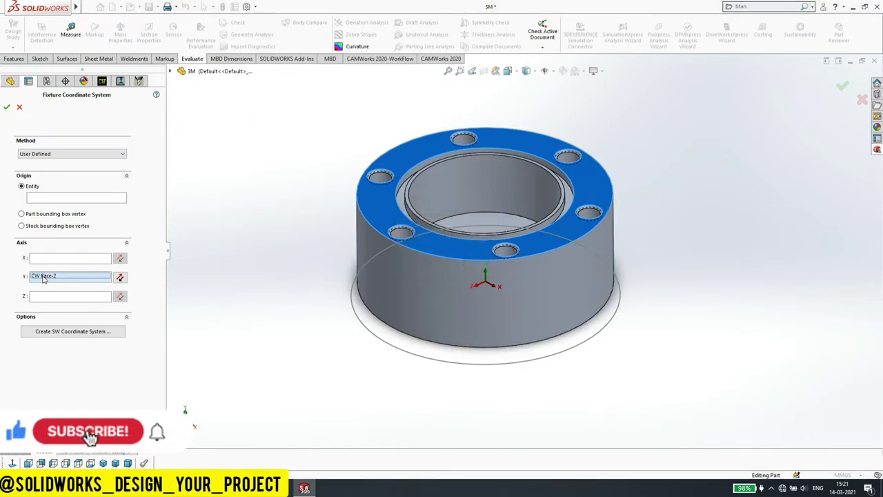
key("Delete")
left_click(48, 302)
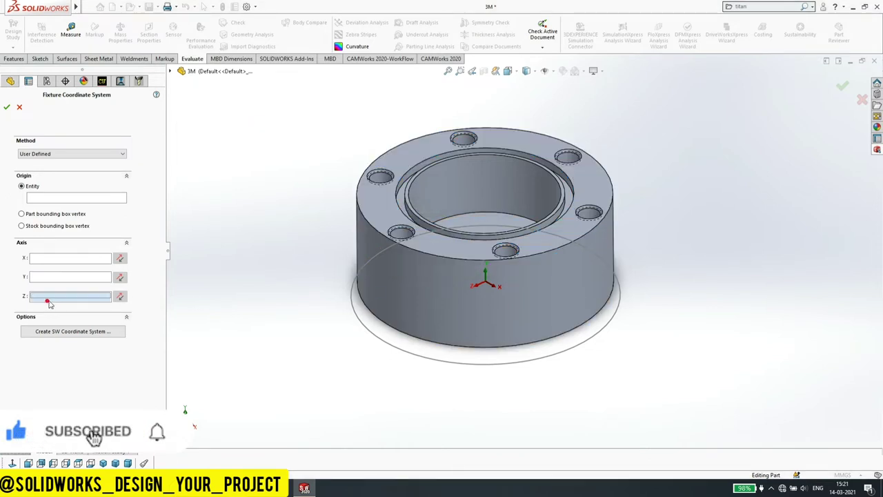
left_click(435, 243)
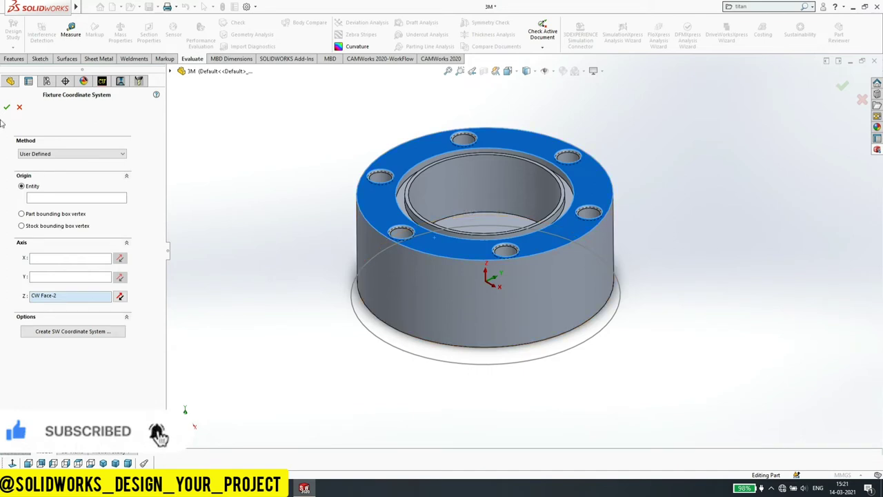
left_click(6, 108)
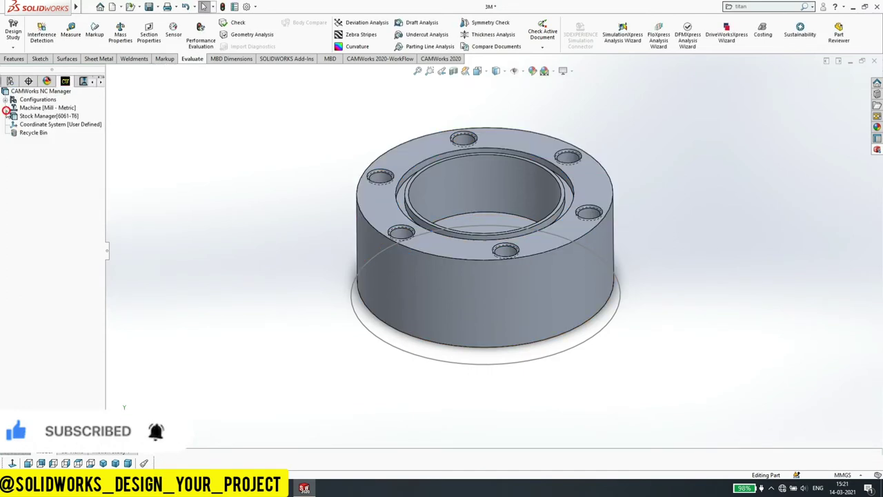
Create the mill part setup with Face and Perimeter features, Finish strategy.
right_click(37, 127)
left_click(59, 133)
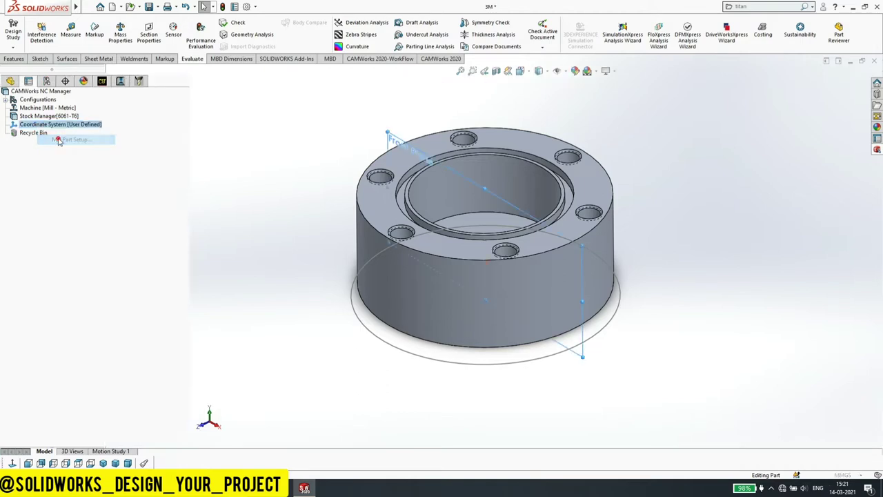
left_click(7, 229)
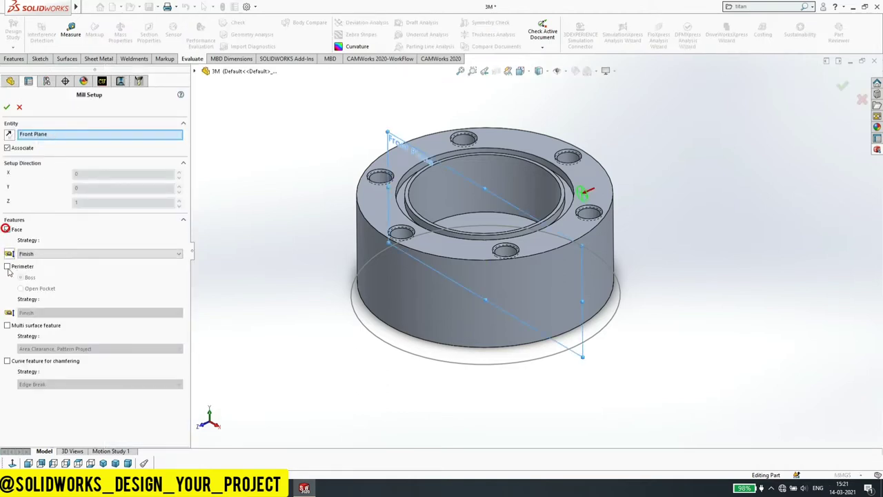
left_click(7, 267)
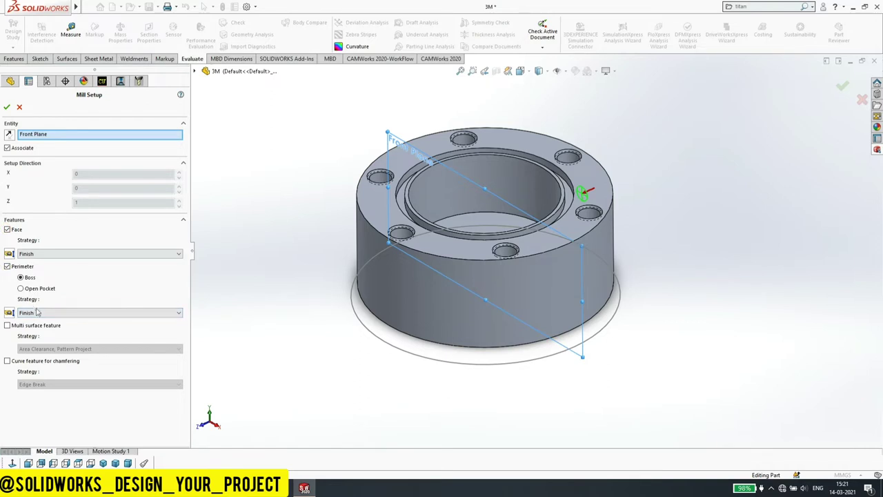
left_click(25, 254)
left_click(25, 256)
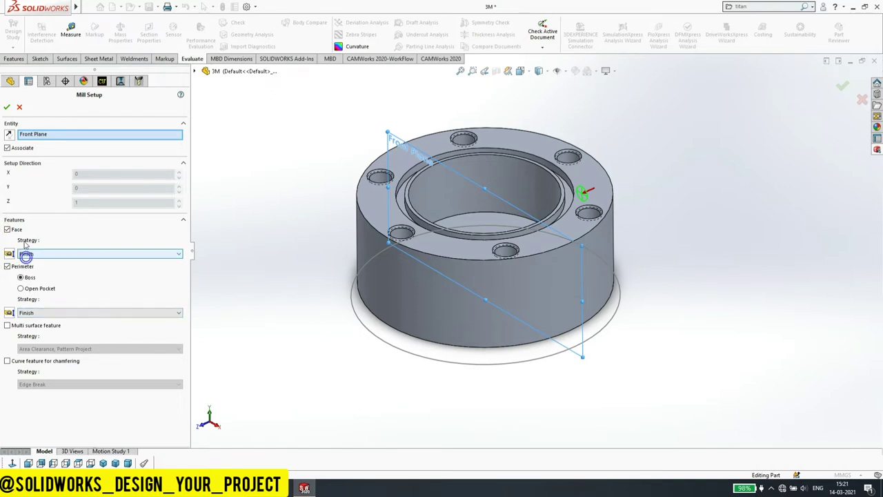
left_click(7, 107)
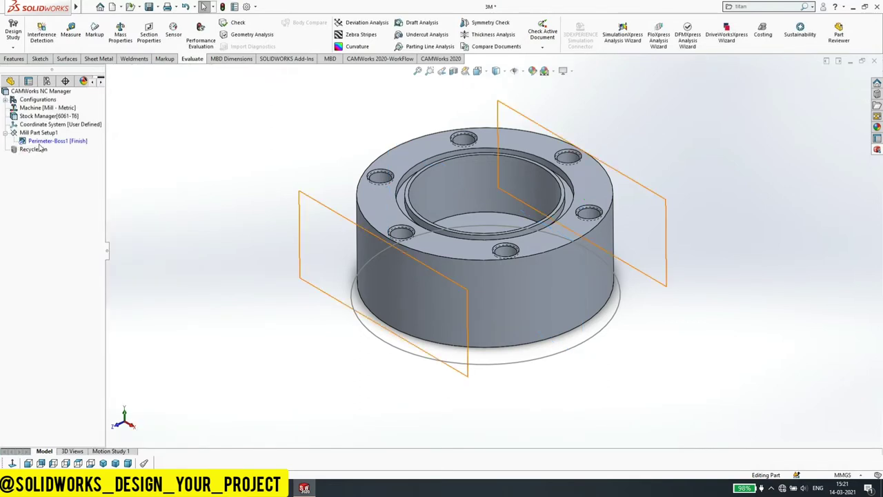
Delete the Perimeter-Boss1 feature from the mill part setup.
right_click(38, 132)
left_click(55, 138)
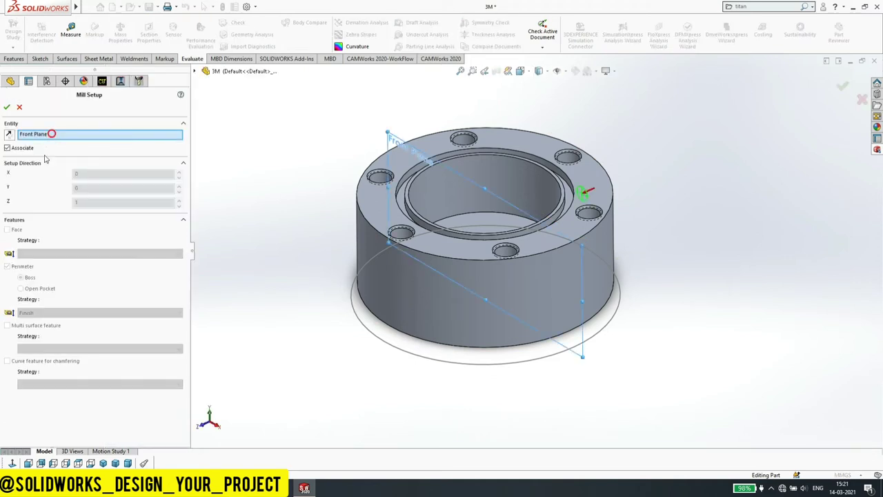
left_click(20, 109)
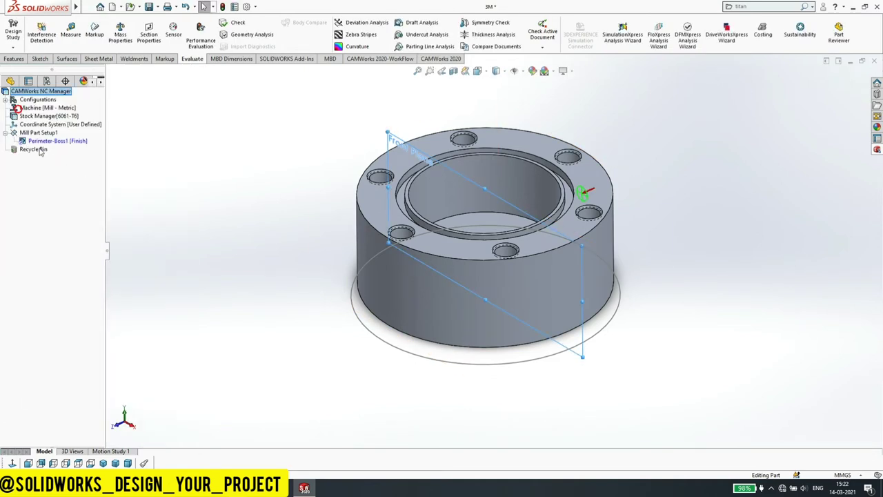
left_click(34, 140)
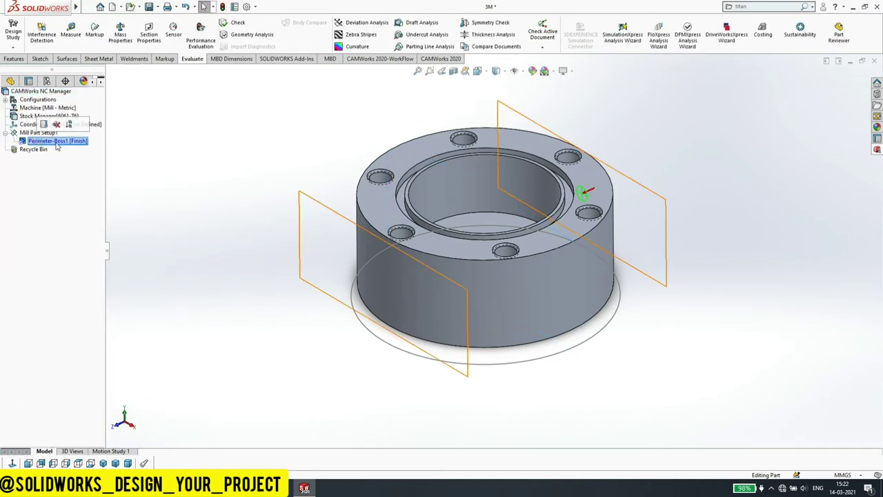
key("Delete")
key("Return")
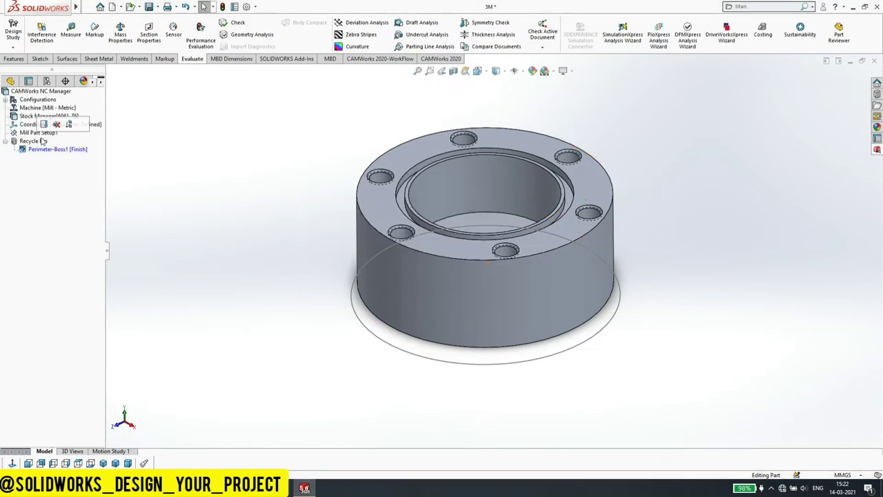
Delete Mill Part Setup1 from the CAMWorks tree.
double_click(38, 132)
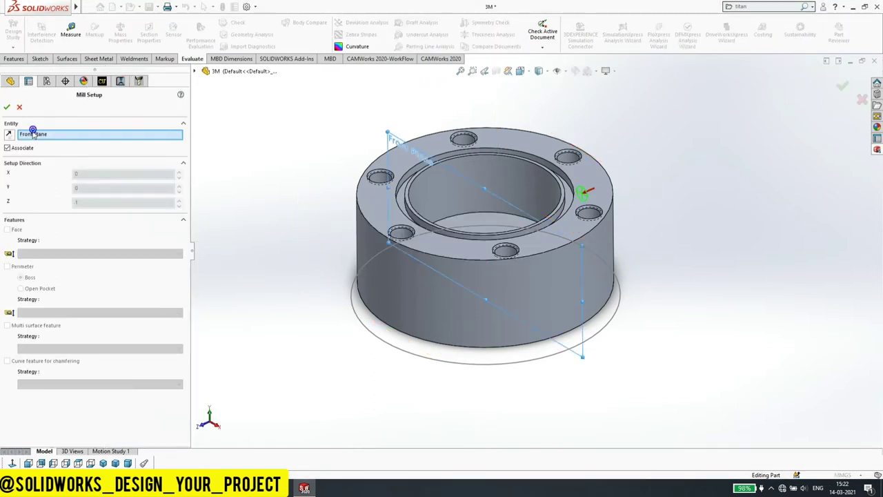
left_click(19, 107)
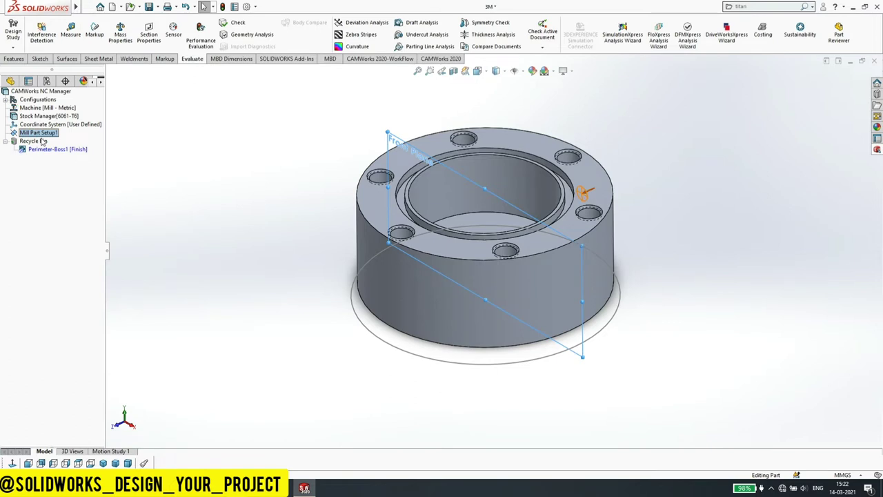
key("Delete")
key("Return")
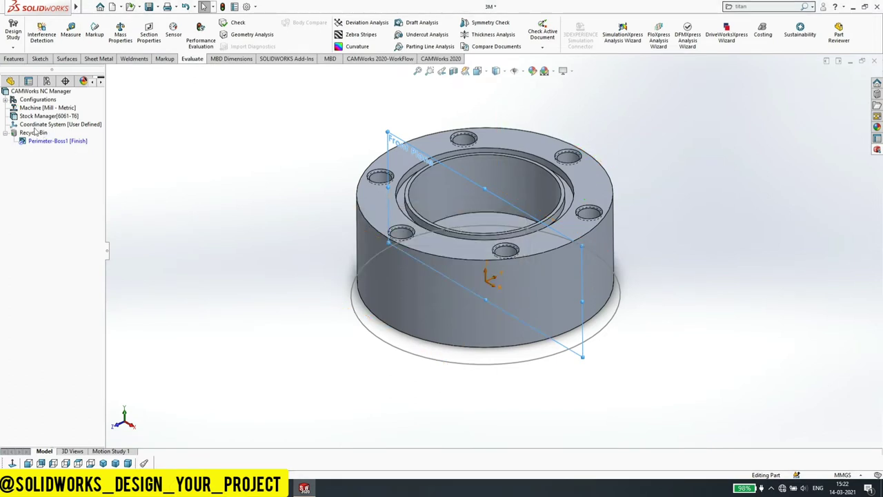
Create a mill part setup on the flange's top face with Face and Perimeter features.
right_click(43, 125)
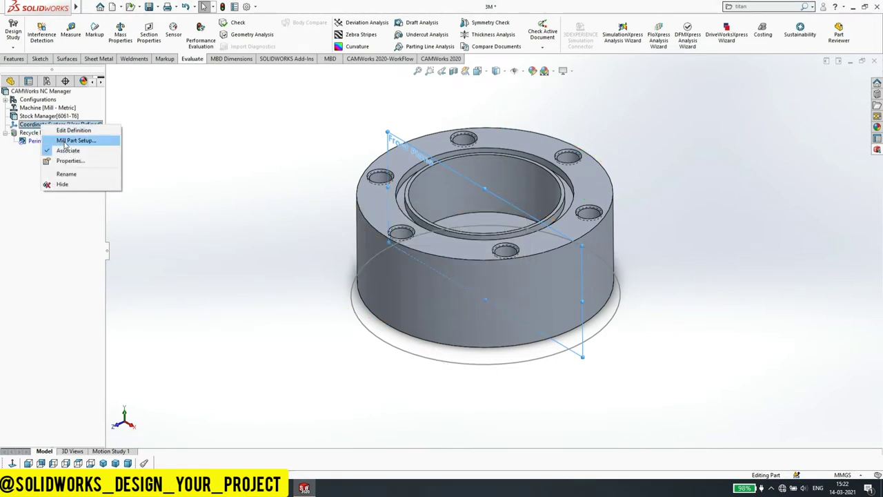
left_click(64, 140)
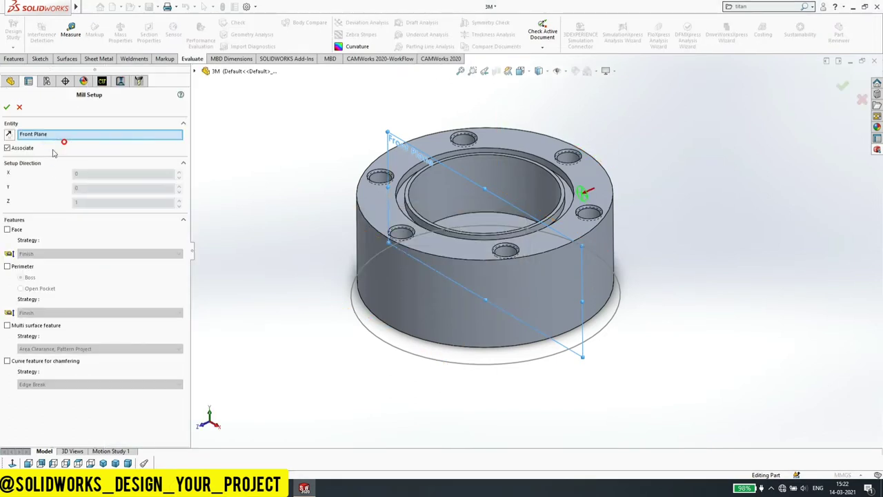
left_click(375, 199)
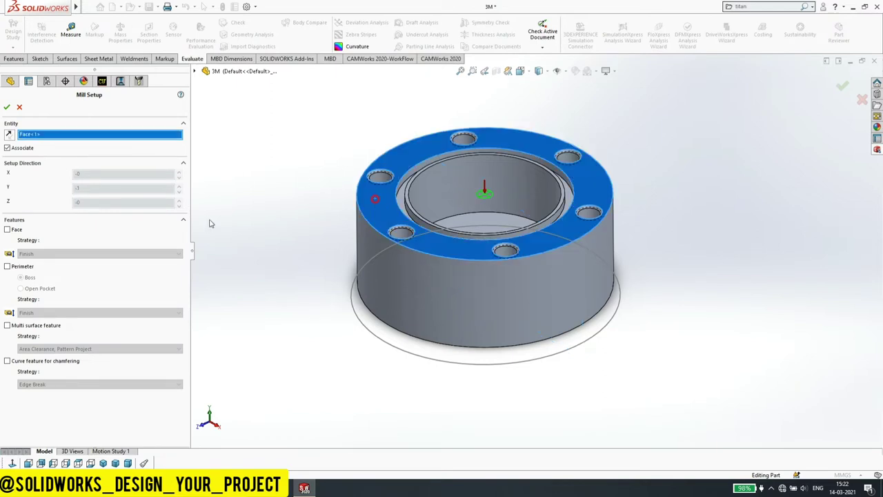
left_click(8, 229)
left_click(7, 266)
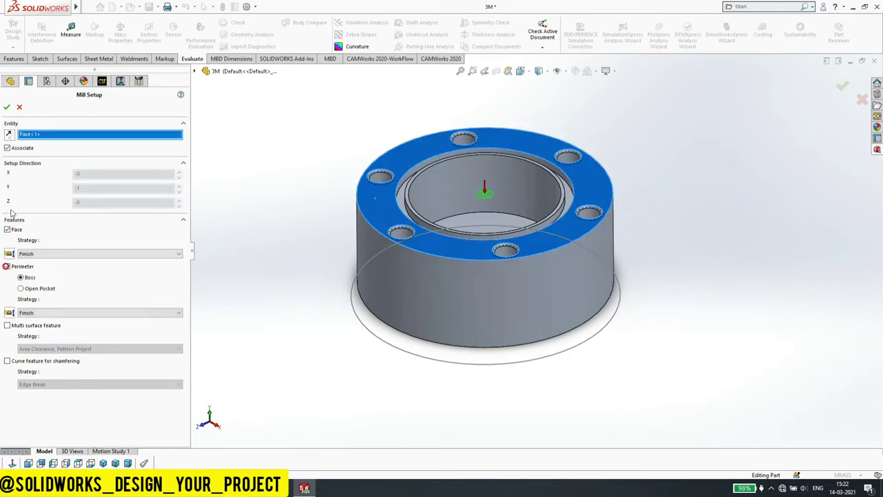
left_click(7, 107)
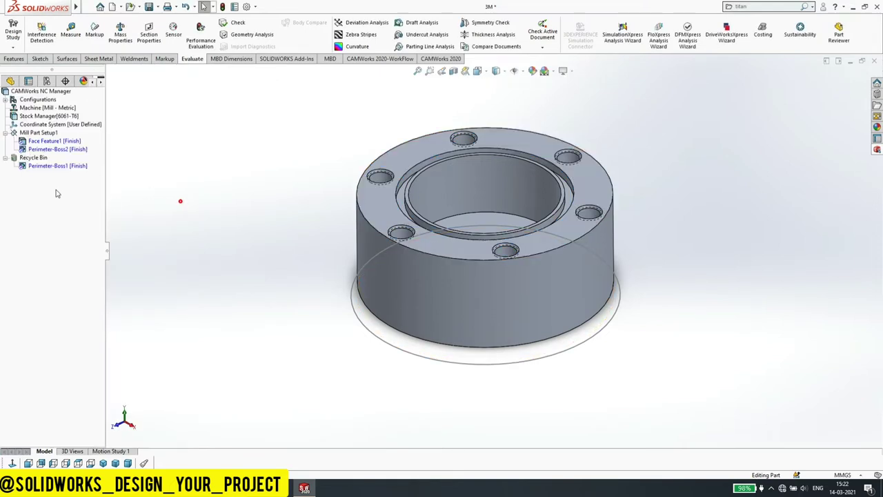
Permanently delete Perimeter-Boss1 from the Recycle Bin, emptying it.
left_click(41, 167)
key("Delete")
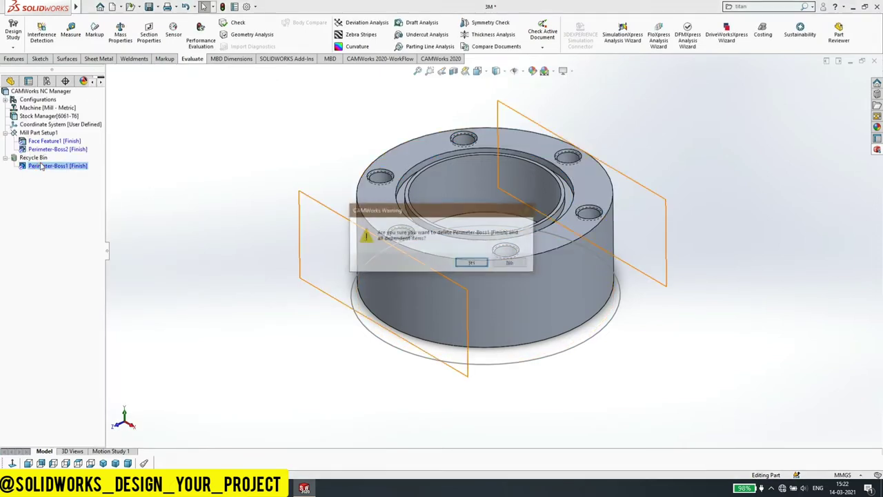
key("Return")
left_click(49, 133)
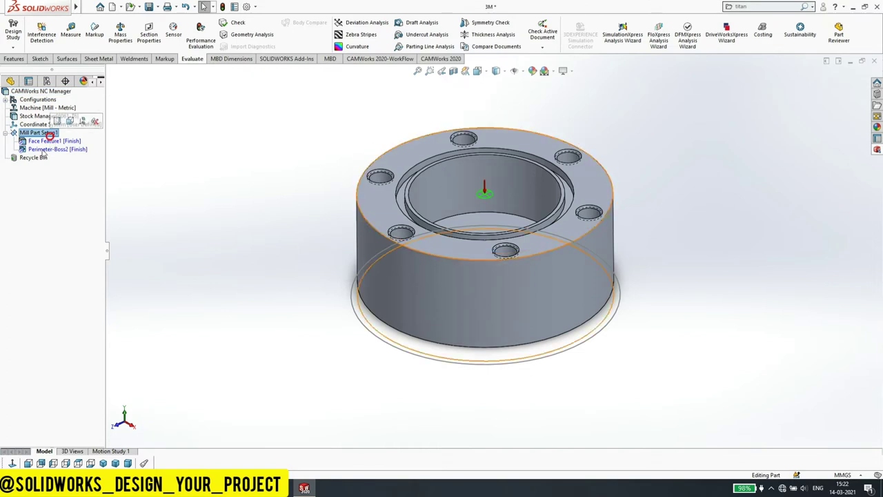
Change Perimeter-Boss2's end condition to Bottom of the part, making it 19 mm deep instead of 22 mm.
right_click(43, 150)
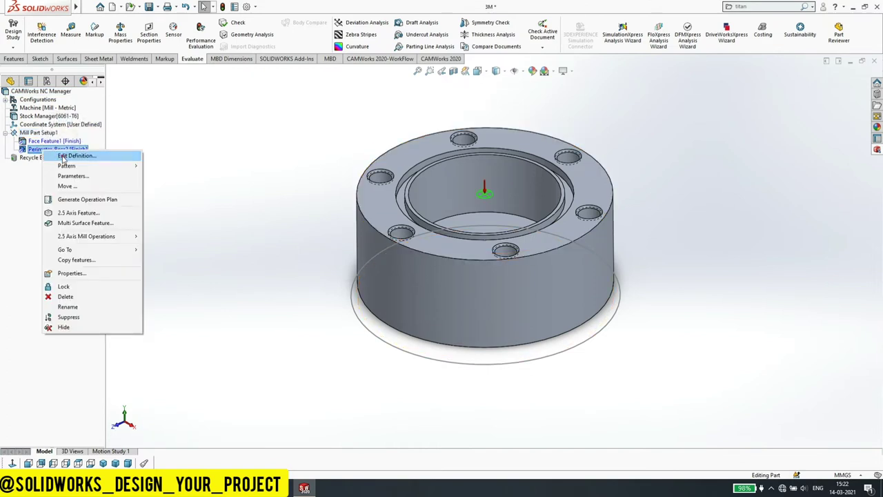
left_click(63, 156)
left_click(60, 259)
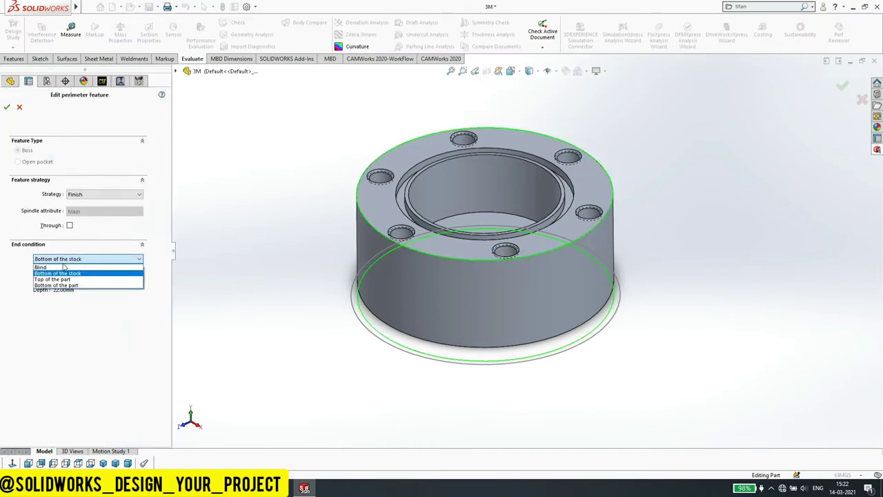
left_click(62, 273)
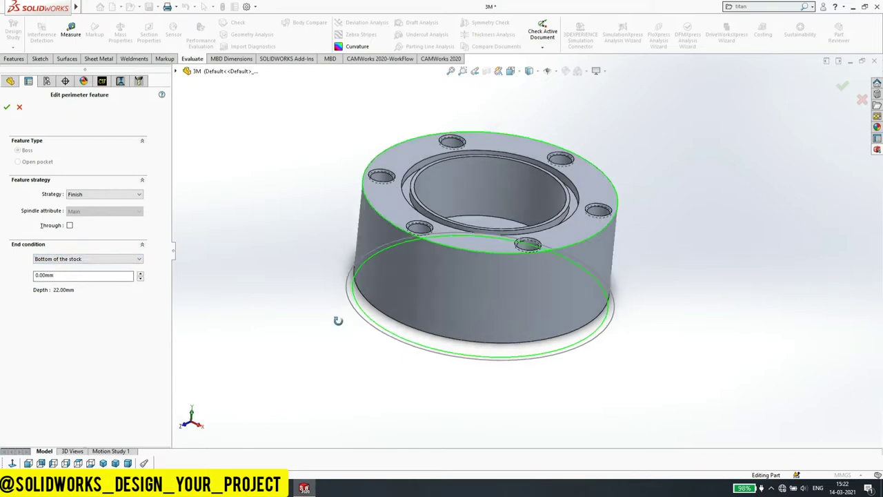
left_click(88, 258)
left_click(67, 283)
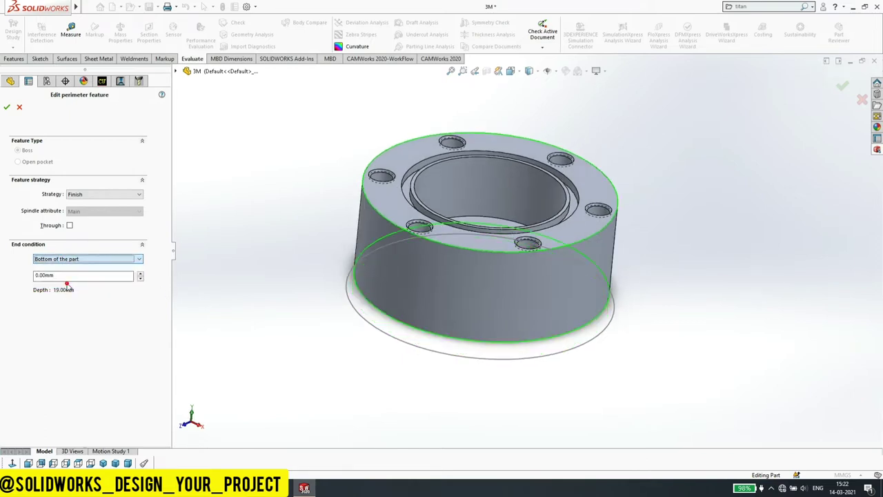
left_click(7, 107)
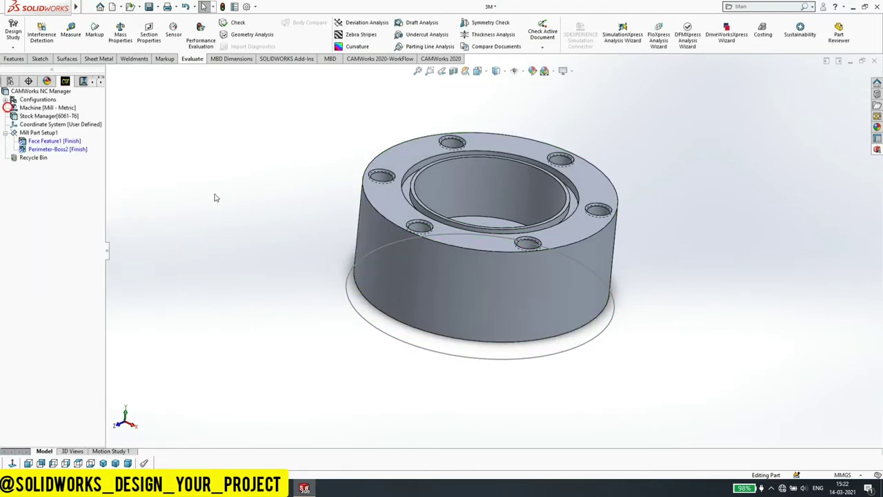
Start a new 2.5 axis Pocket feature on Mill Part Setup1, converting open chains to closed loops.
right_click(35, 132)
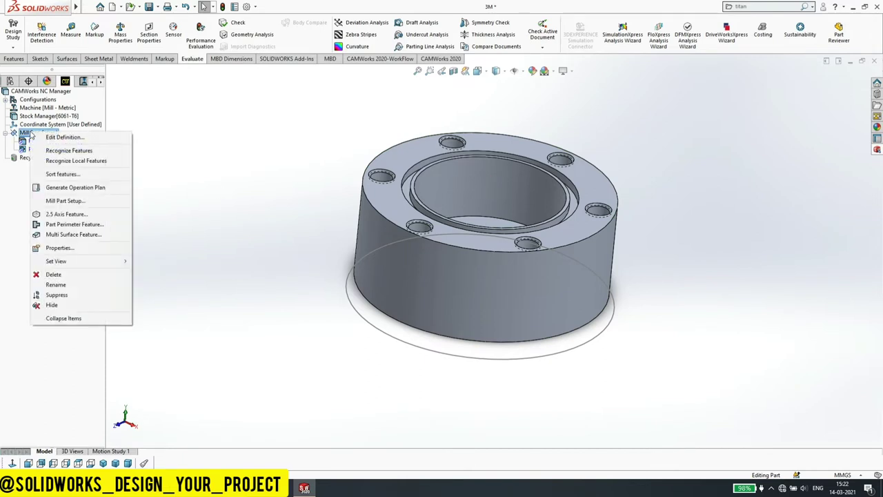
left_click(69, 235)
left_click(463, 264)
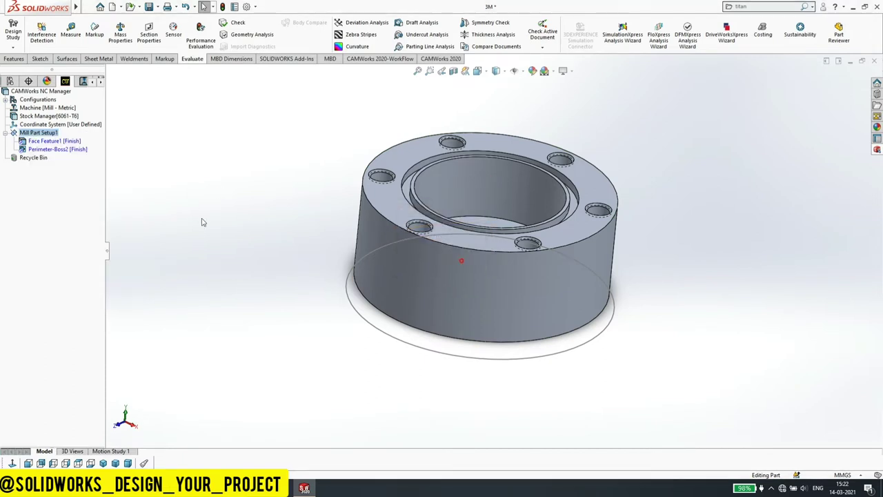
right_click(35, 132)
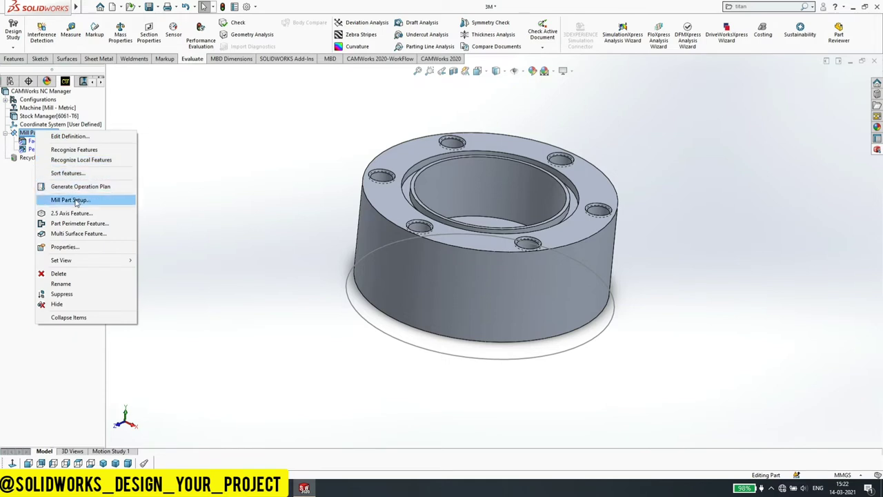
left_click(55, 213)
left_click(77, 179)
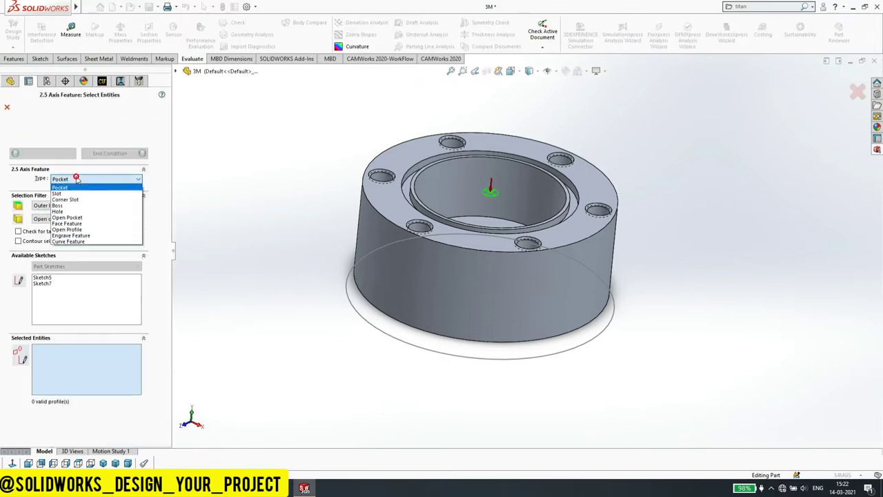
left_click(76, 177)
left_click(64, 219)
left_click(62, 233)
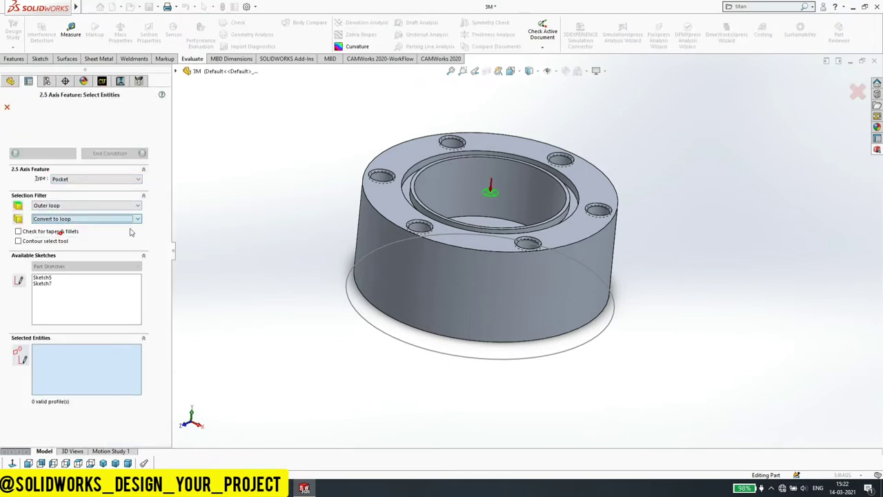
Use the inner bore face as profile, ending at the bore's bottom face, creating Circular Pocket1.
left_click(455, 189)
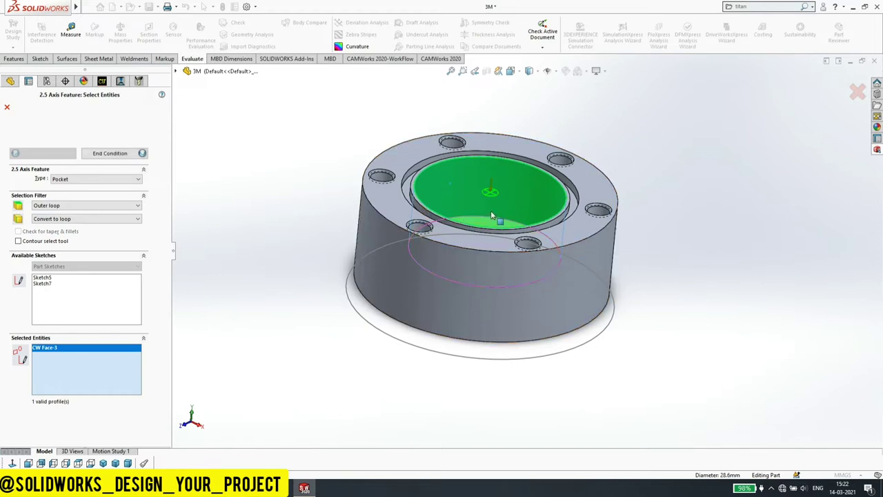
middle_click_drag(491, 210, 496, 207)
scroll(496, 207, "up", 3)
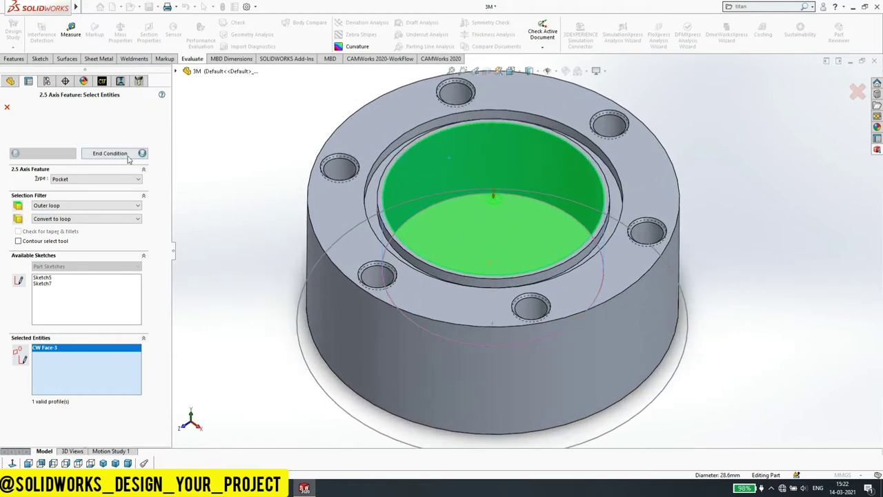
left_click(110, 153)
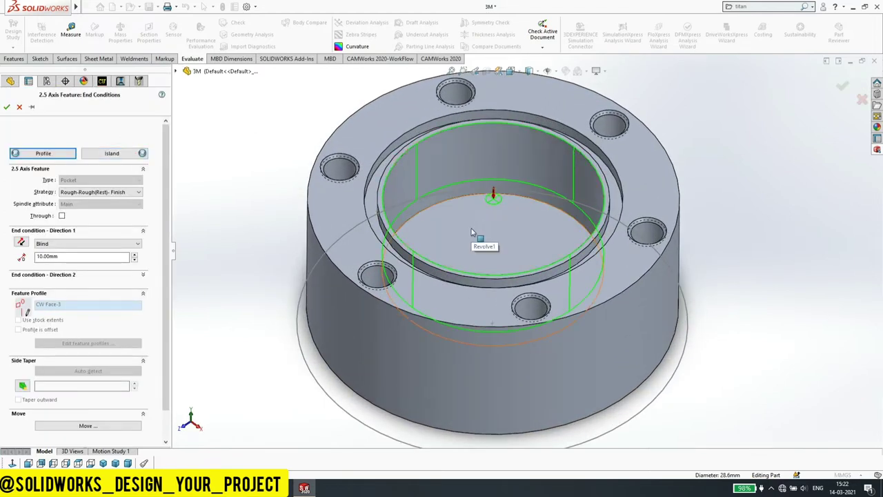
left_click(452, 230)
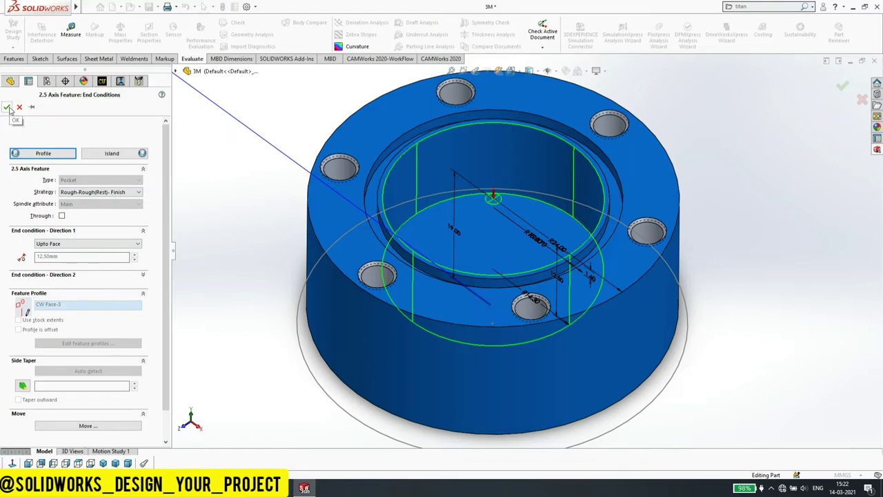
left_click(6, 108)
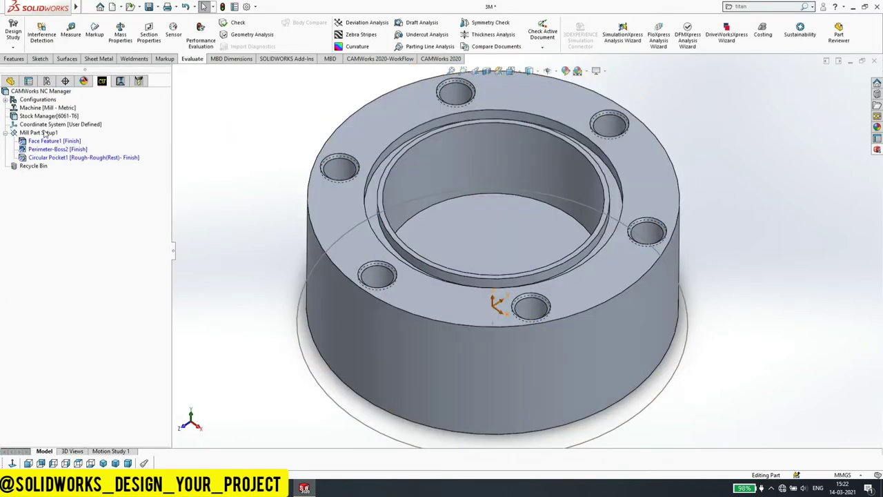
Start another 2.5 axis Pocket feature on Mill Part Setup1, trying the bore edge loops as profiles.
right_click(45, 134)
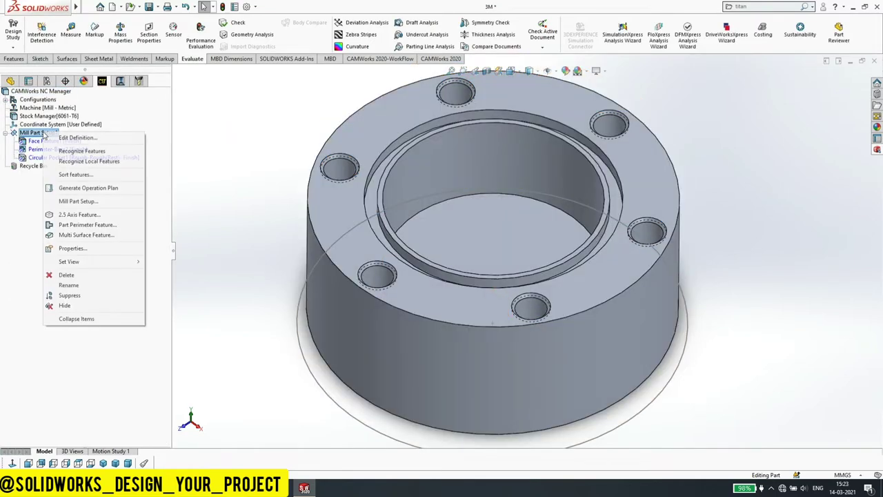
left_click(78, 215)
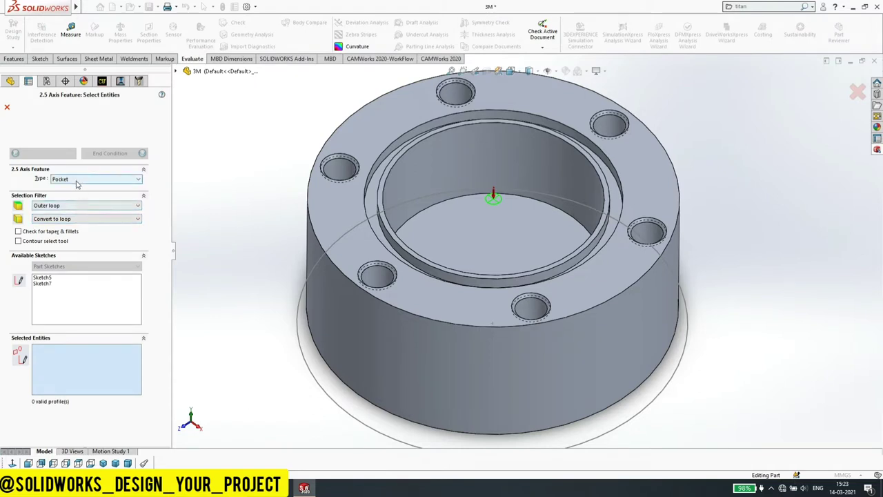
left_click(76, 180)
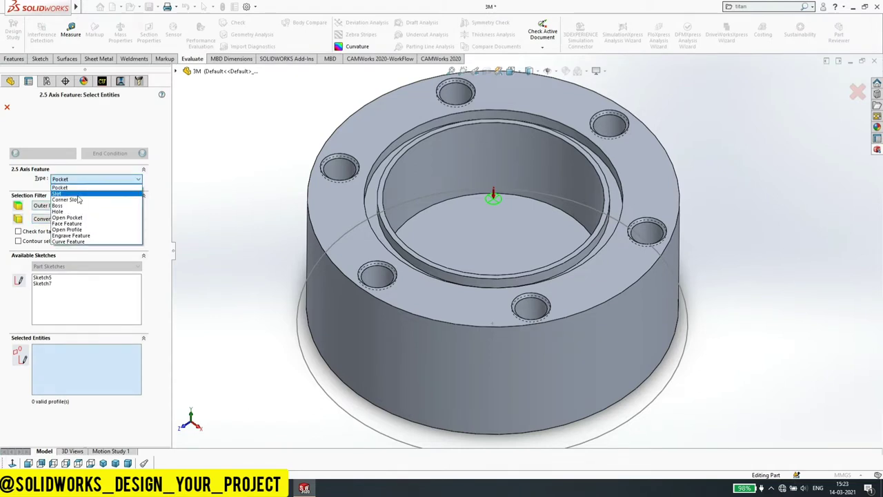
left_click(79, 188)
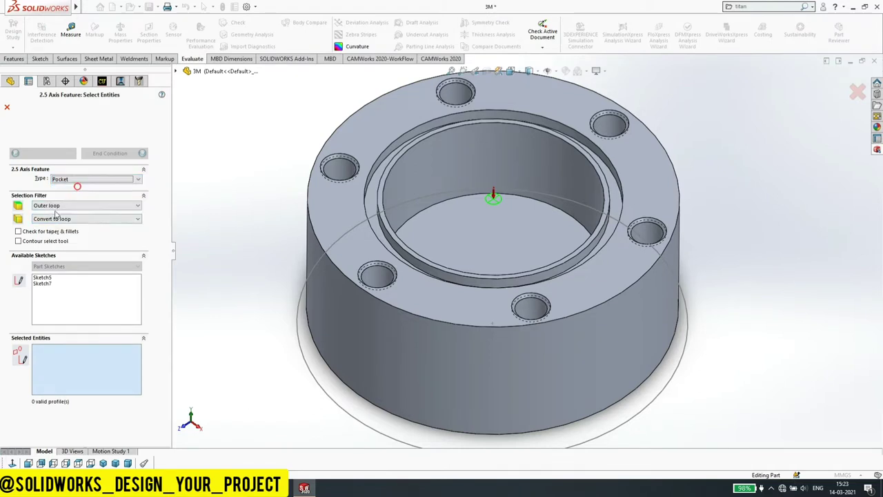
left_click(375, 169)
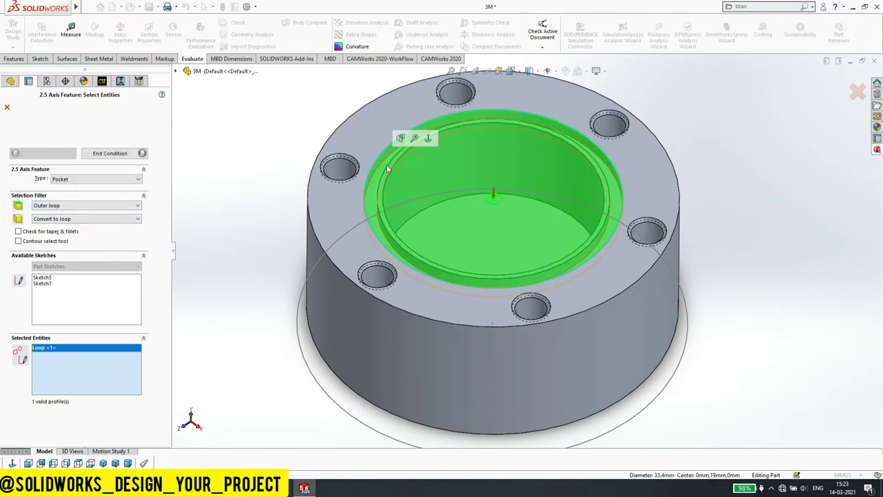
left_click(388, 170)
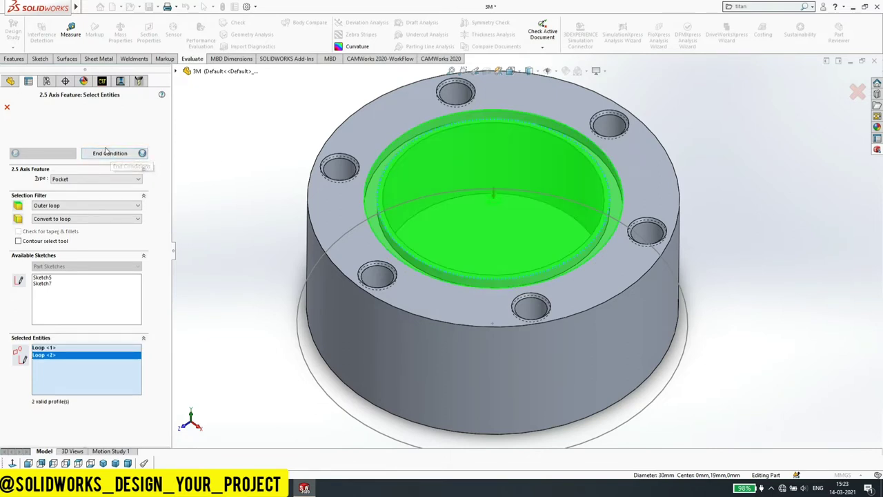
left_click(85, 180)
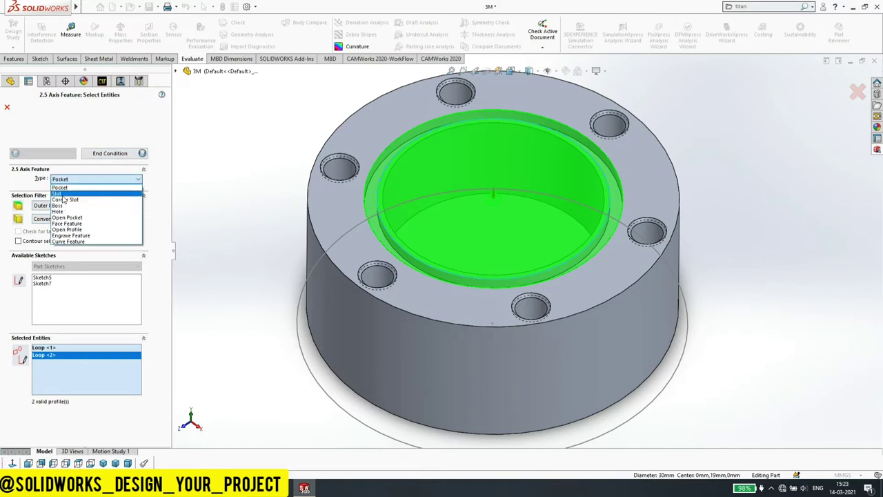
left_click(62, 194)
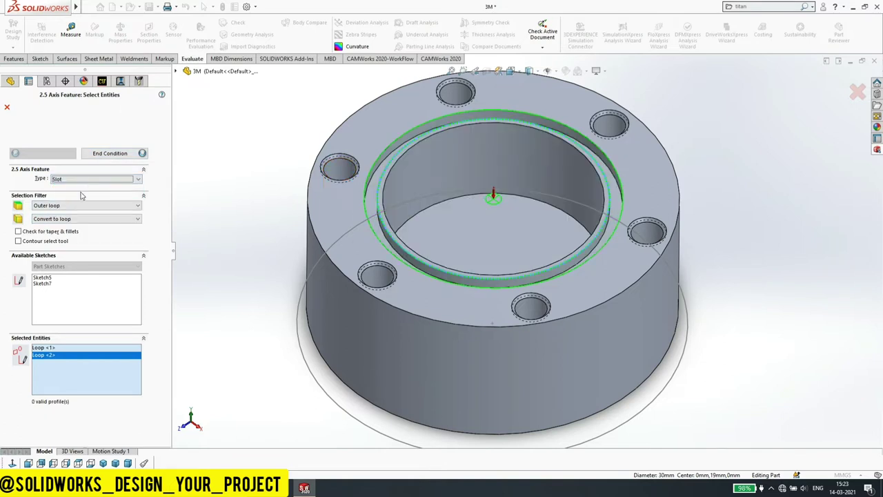
left_click(84, 180)
left_click(72, 187)
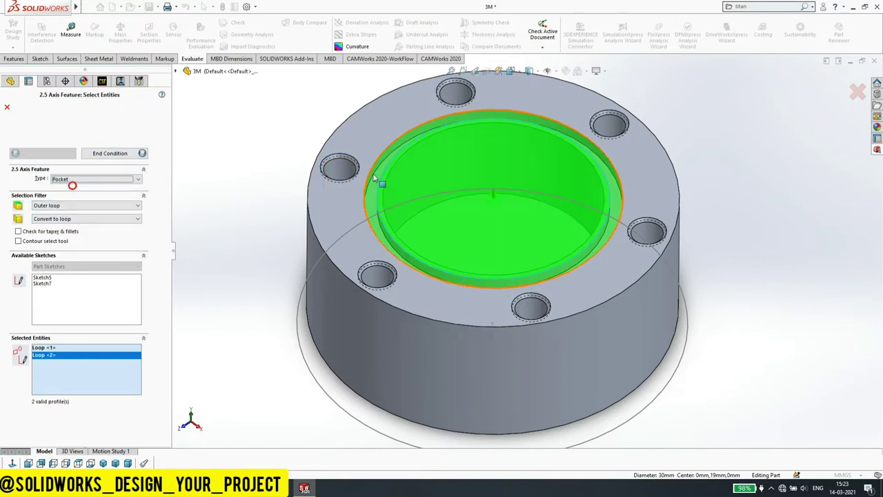
Replace the picked profiles with ring faces CW Face-5 and CW Face-9.
right_click(69, 387)
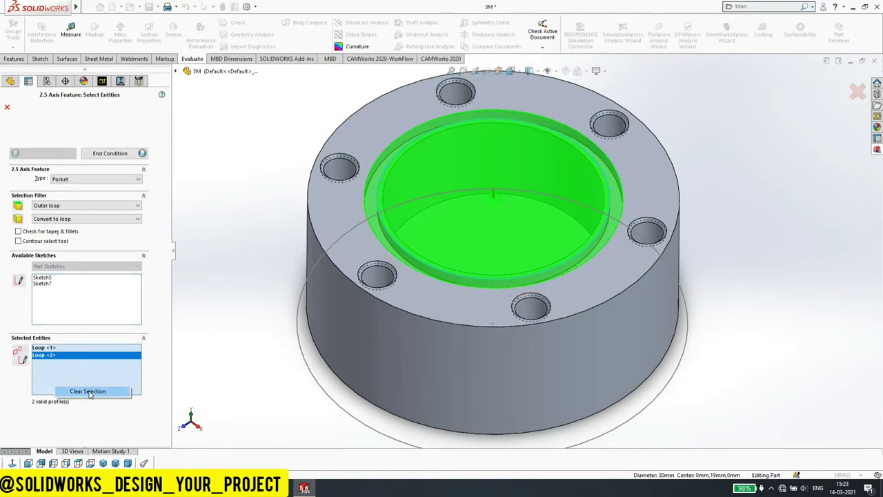
left_click(89, 391)
left_click(367, 197)
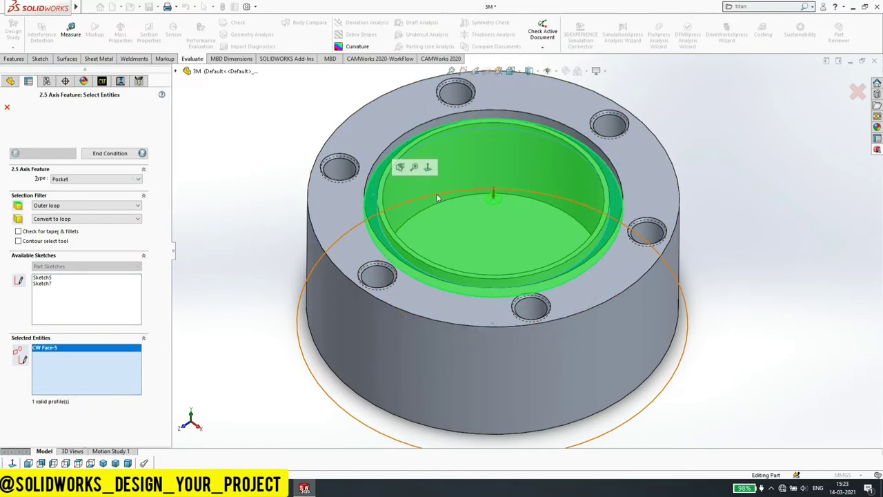
scroll(394, 204, "up", 3)
scroll(394, 199, "up", 1)
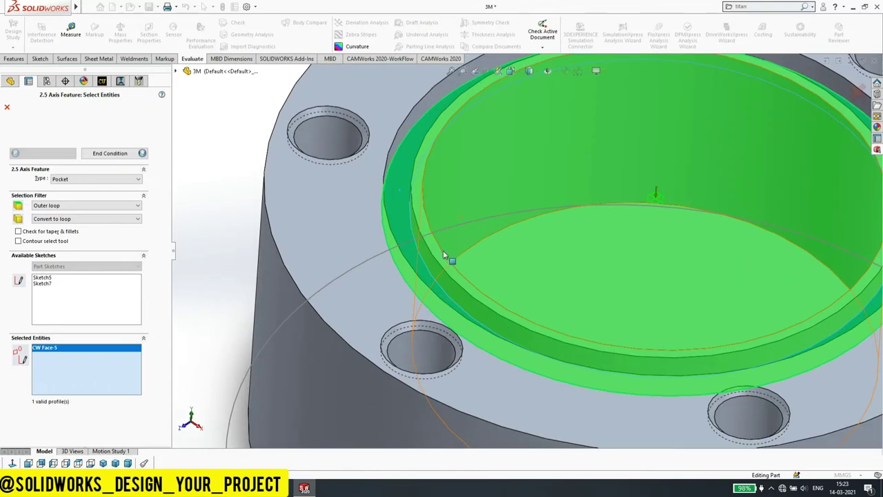
left_click(93, 370)
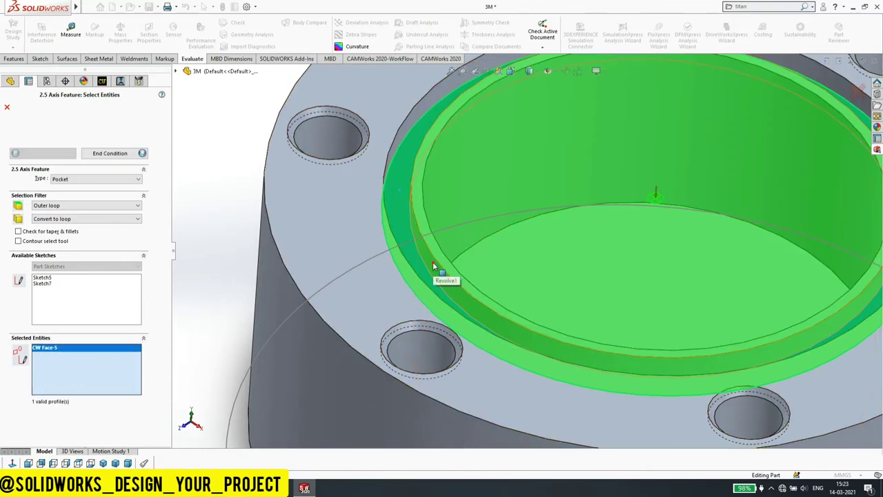
left_click(430, 262)
mouse_move(430, 260)
middle_mouse_down()
mouse_move(422, 213)
mouse_move(207, 289)
middle_mouse_up()
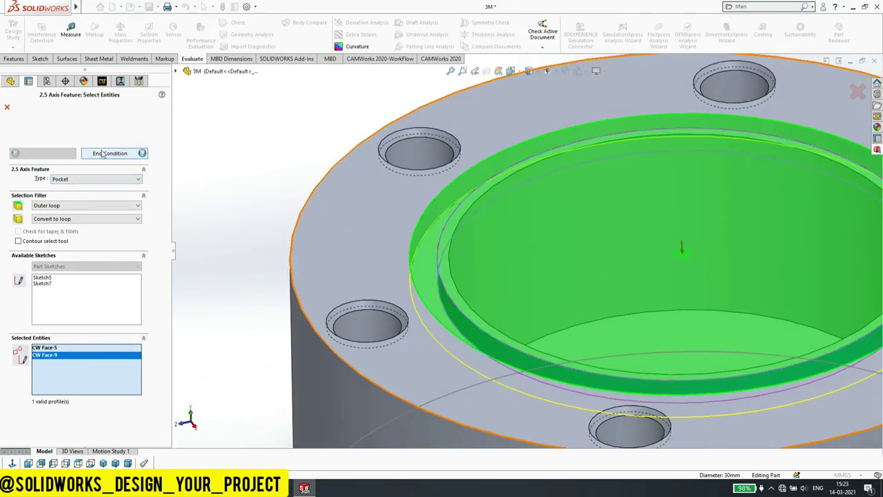
End the pocket Upto Face with rim edge CW Edge-8 as island, creating Circular Pocket2, and save.
left_click(103, 153)
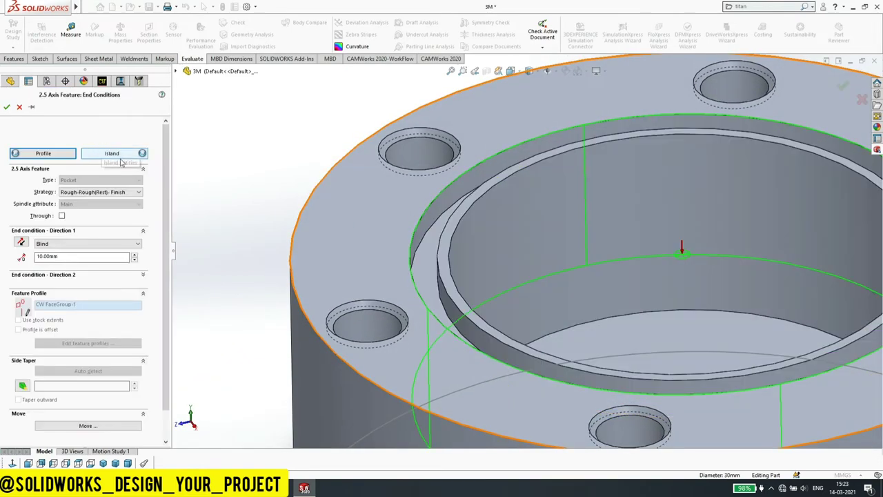
left_click(428, 252)
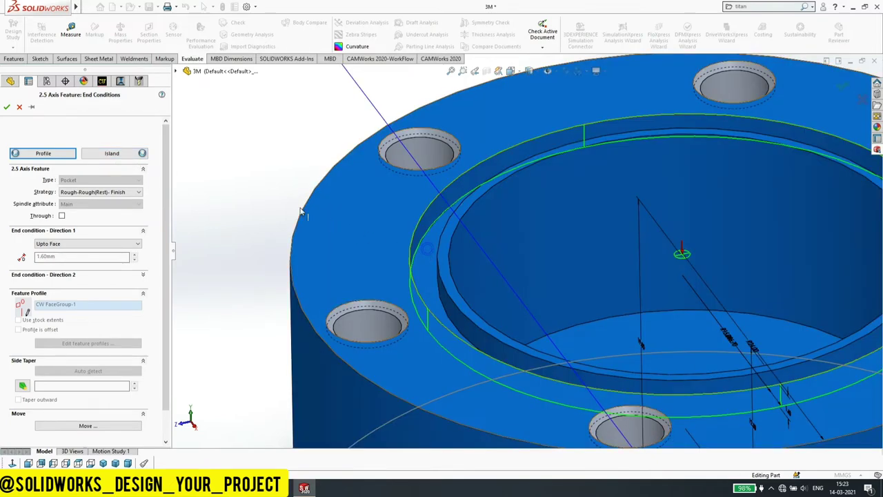
left_click(112, 153)
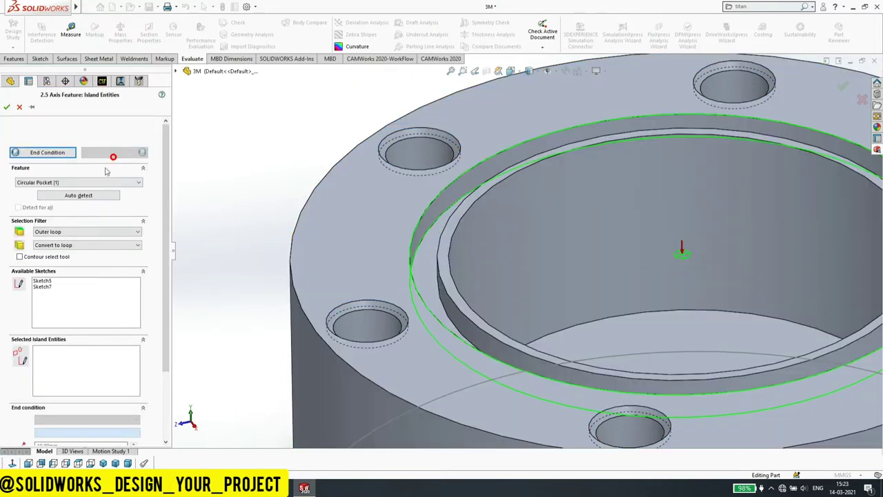
left_click(69, 369)
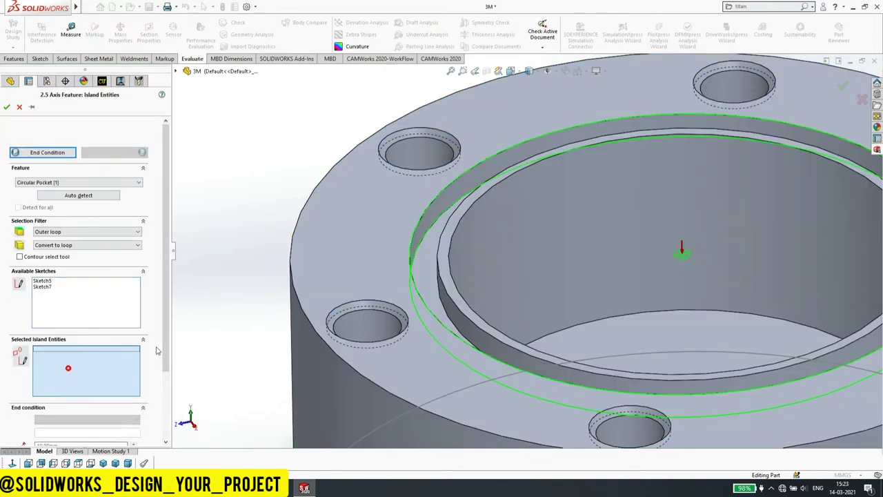
left_click(438, 277)
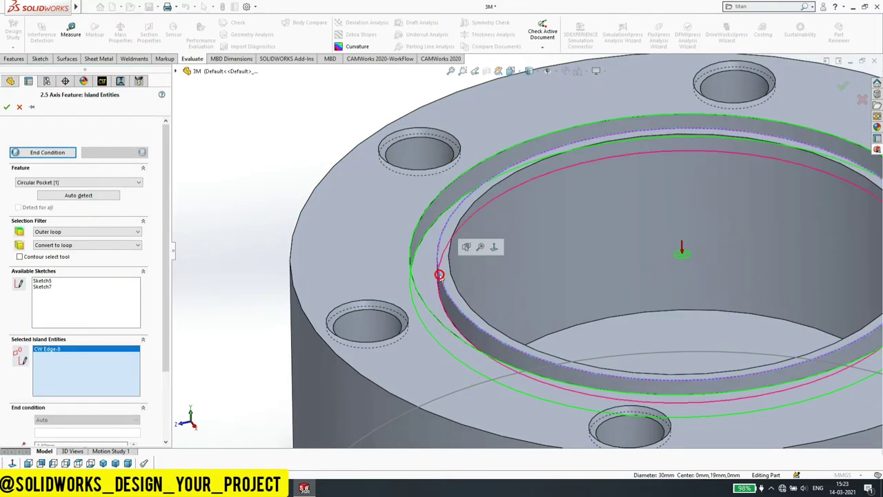
left_click(6, 108)
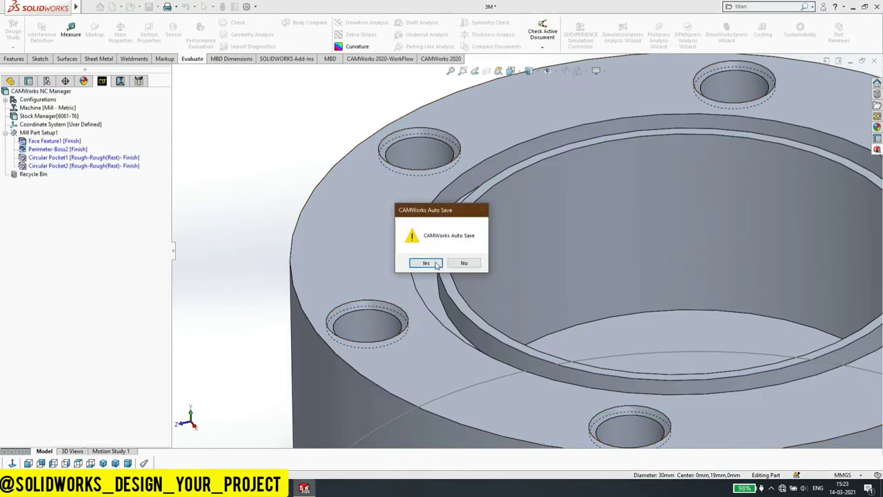
left_click(449, 264)
left_click(48, 165)
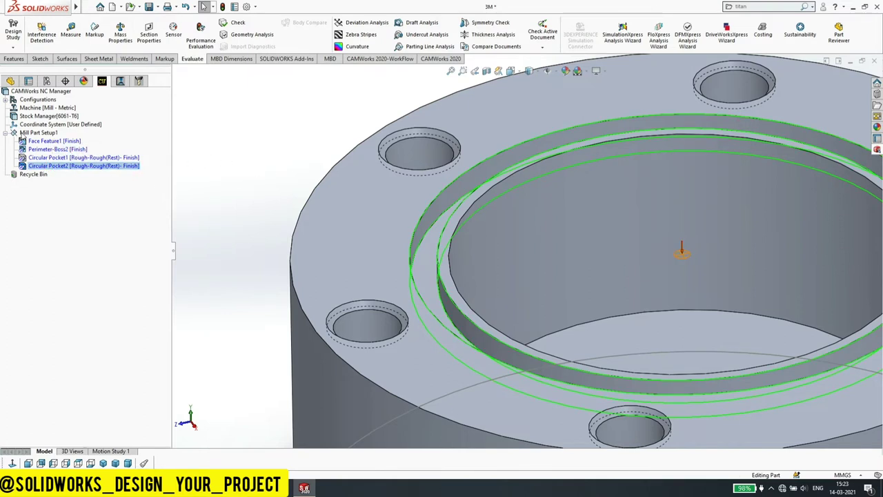
Start a new Hole feature on Mill Part Setup1 using the six bolt hole faces.
right_click(31, 134)
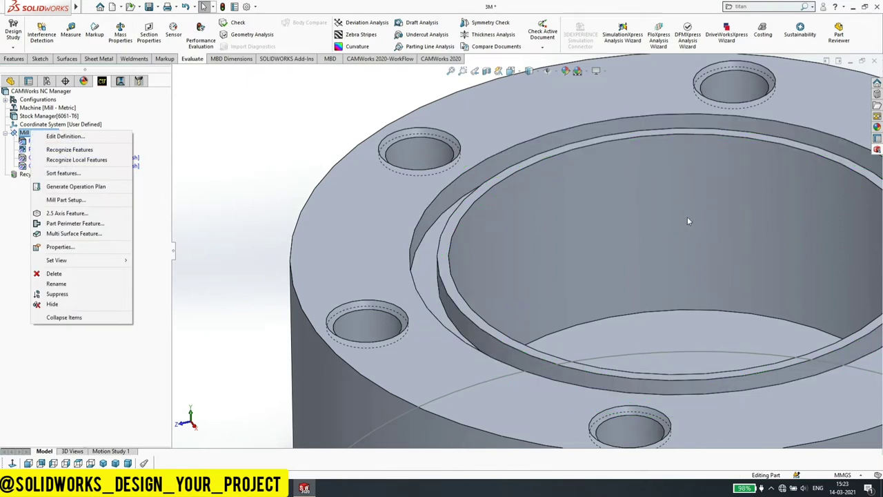
left_click(117, 212)
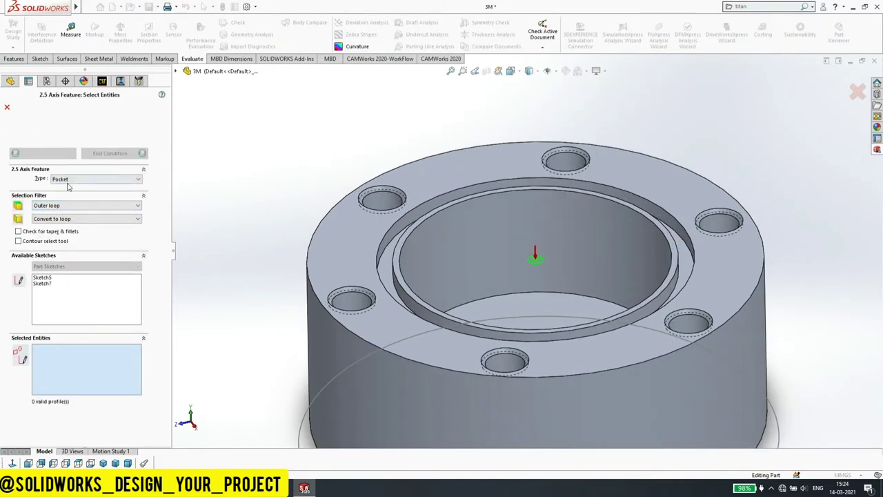
left_click(66, 181)
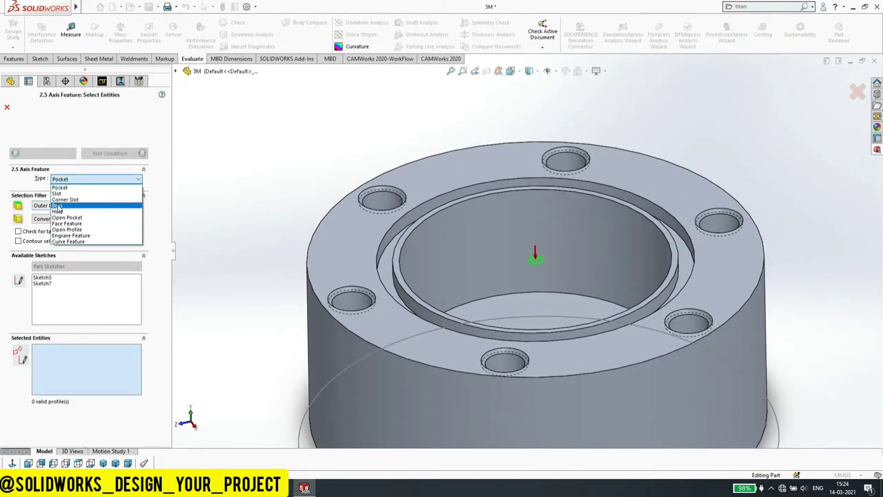
left_click(57, 211)
left_click(52, 359)
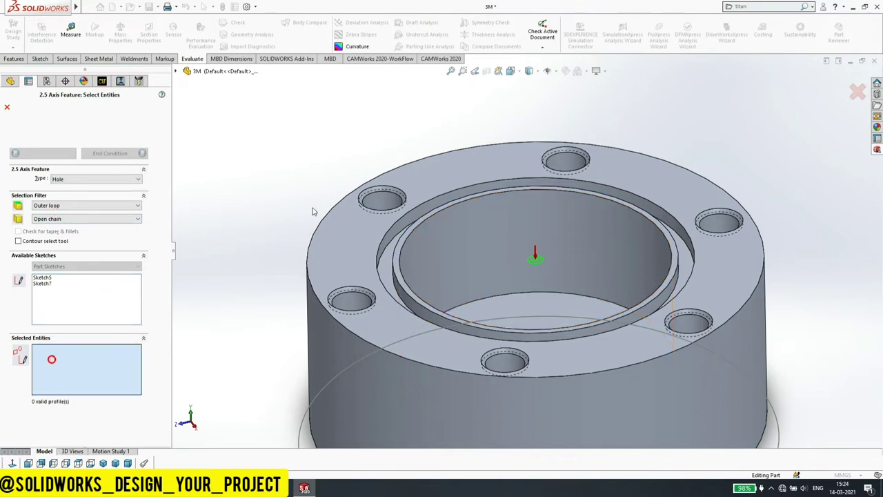
left_click(380, 201)
left_click(352, 302)
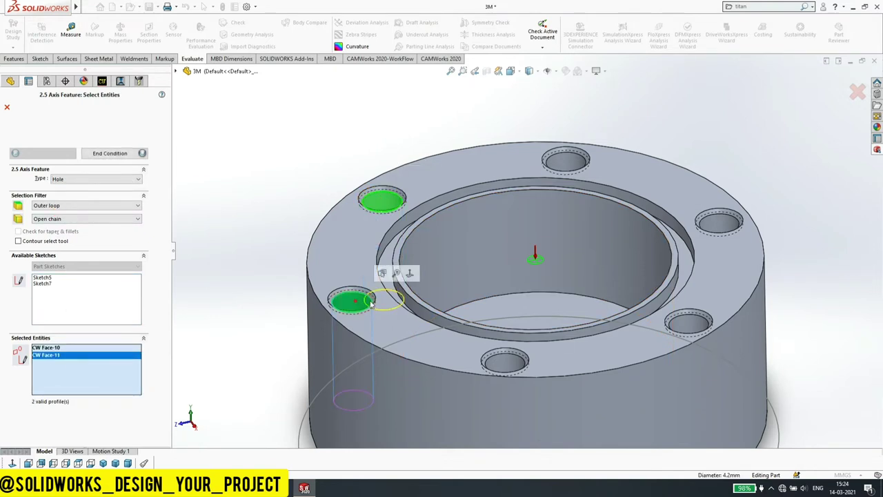
left_click(507, 362)
left_click(688, 324)
left_click(719, 222)
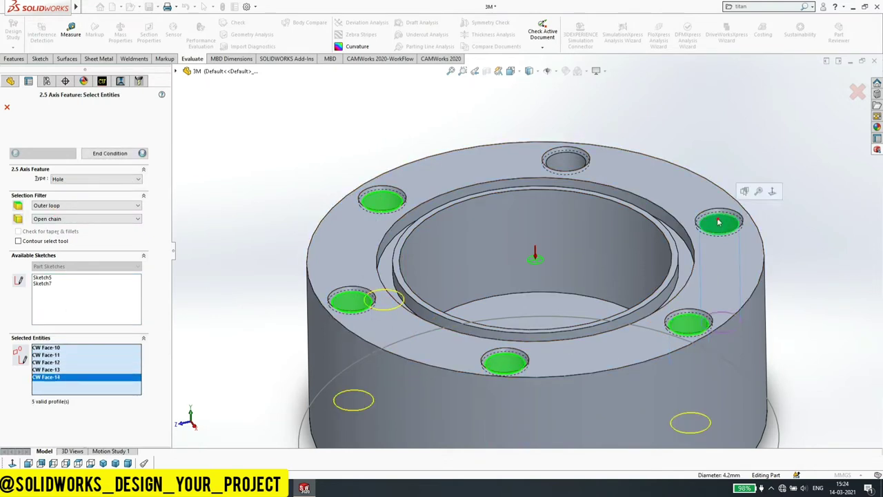
left_click(567, 158)
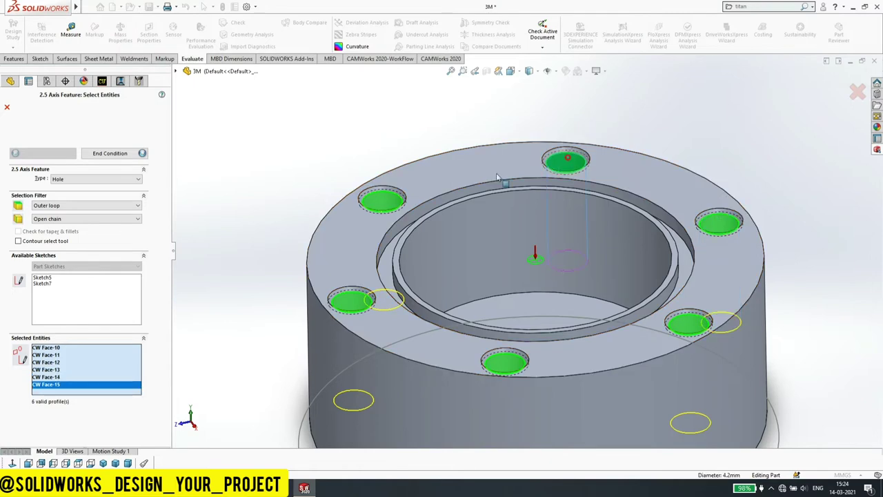
Set the hole strategy to Thread with a 10.00mm blind depth, creating Hole Group1.
left_click(109, 154)
left_click(97, 192)
left_click(69, 205)
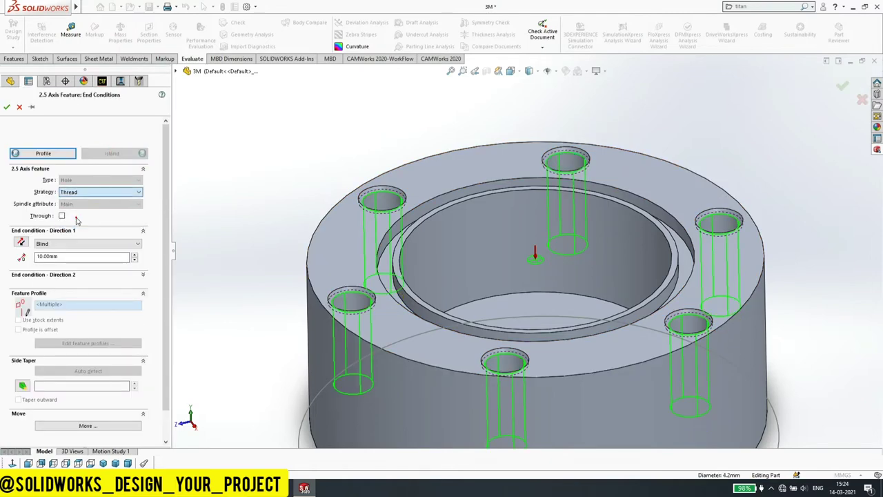
left_click(68, 259)
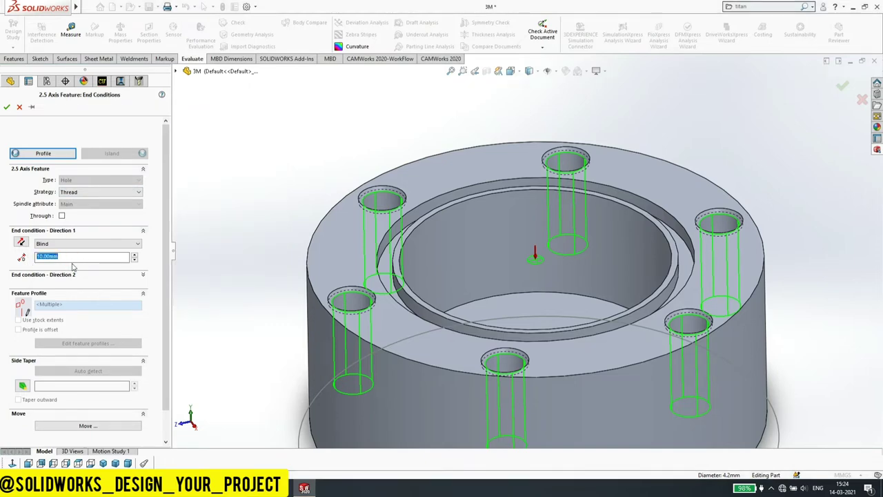
key("Return")
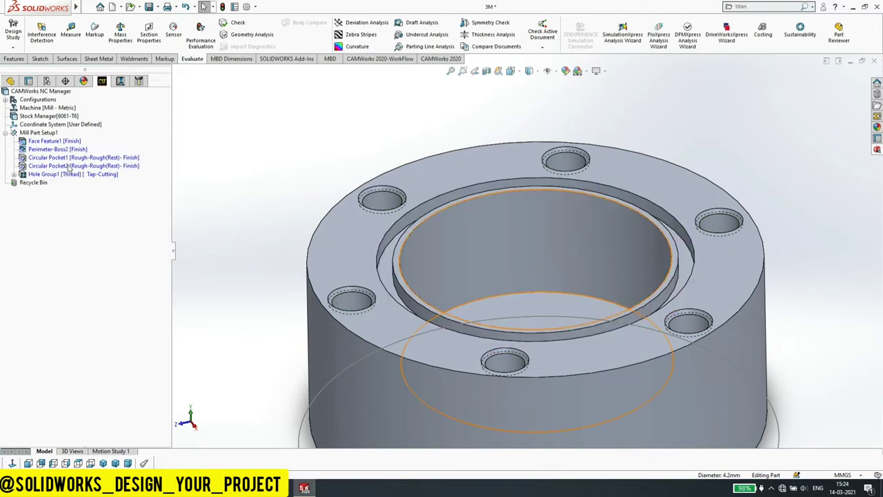
Give Hole Group1 a 5.0x0.8 library tap, then generate the operation plan for Mill Part Setup1.
right_click(66, 174)
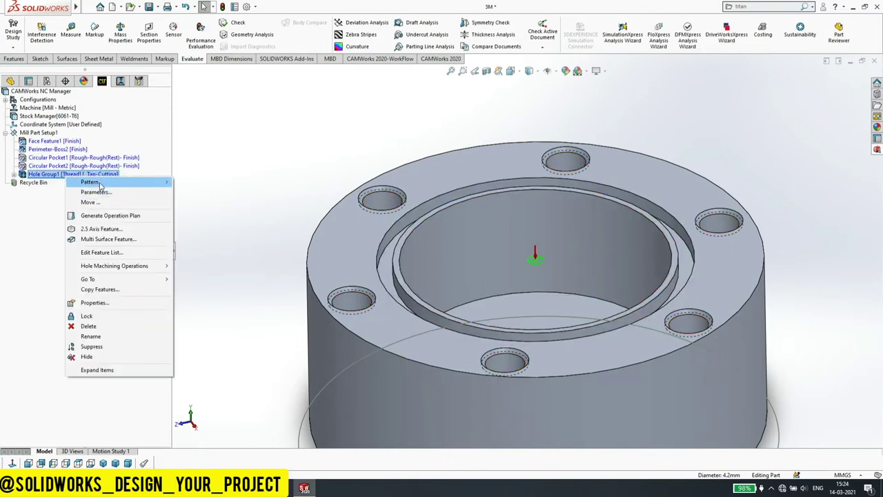
mouse_move(91, 181)
left_click(139, 192)
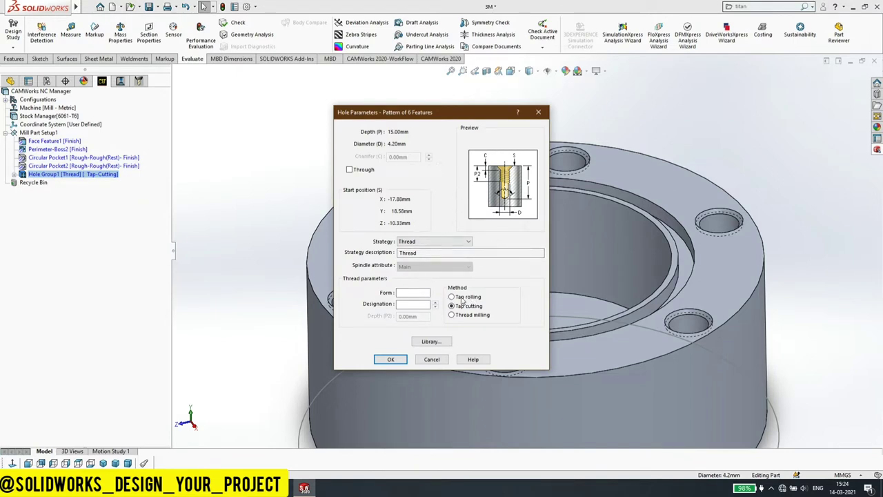
left_click(429, 341)
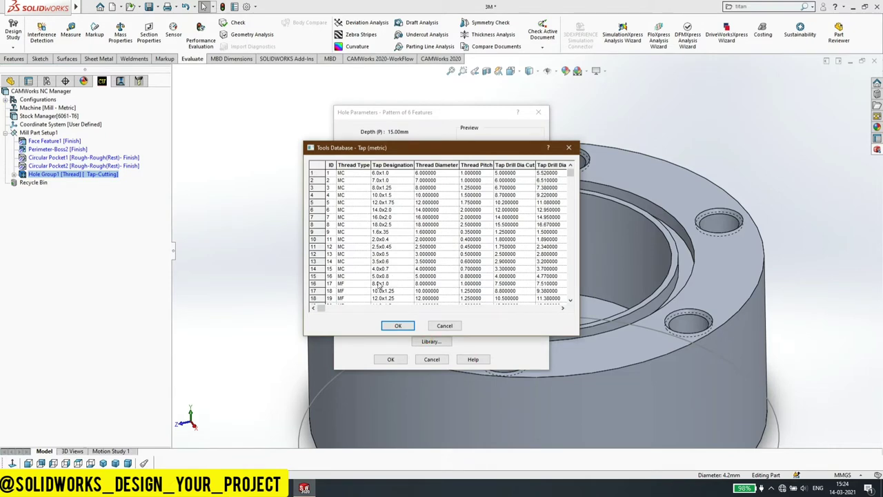
left_click(379, 276)
left_click(397, 326)
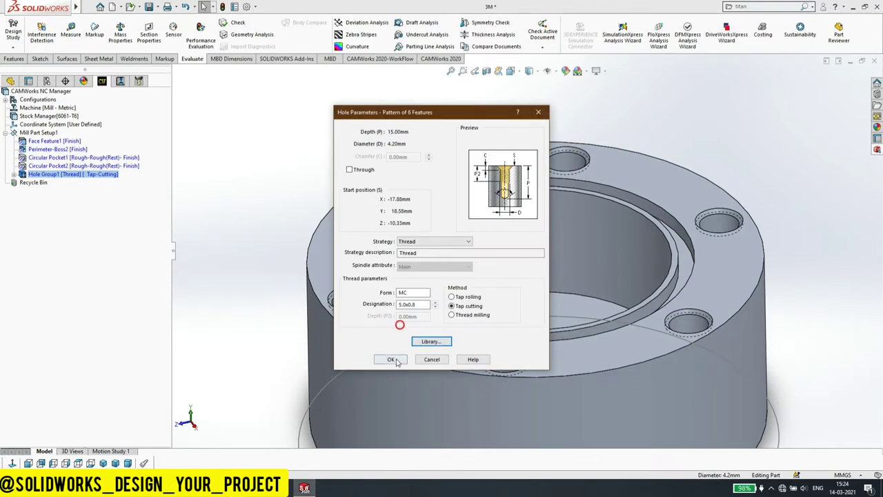
left_click(390, 361)
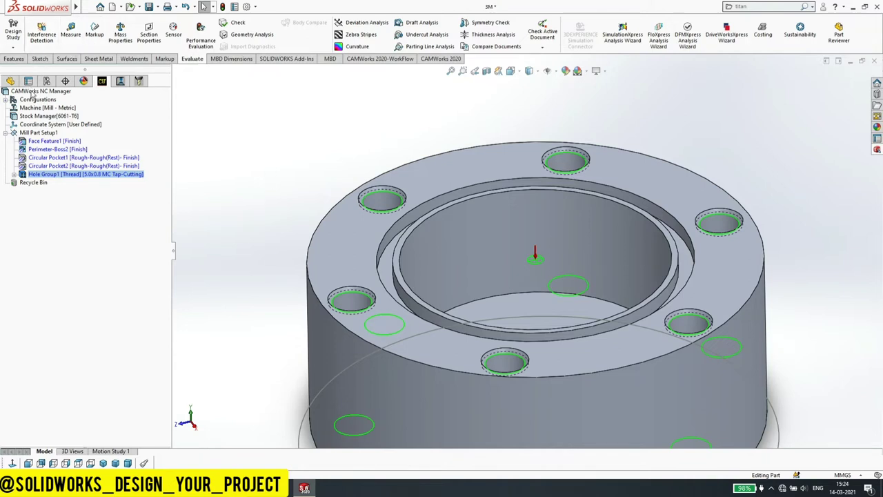
right_click(43, 136)
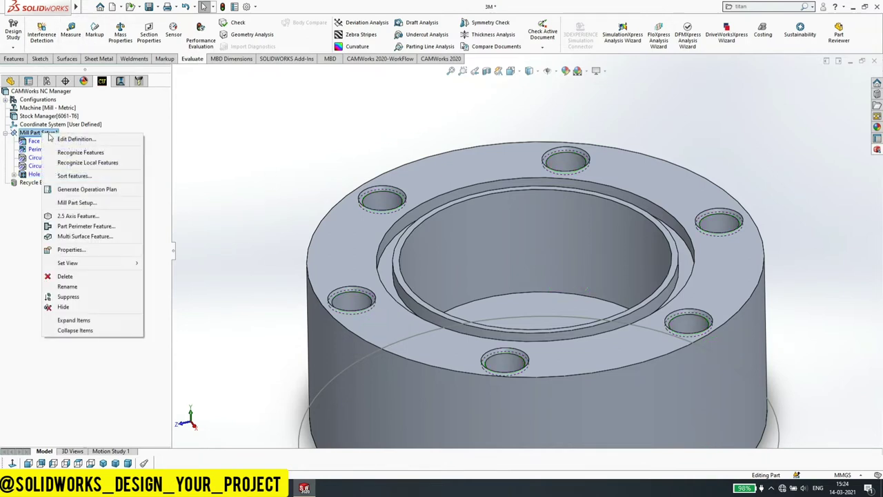
left_click(85, 190)
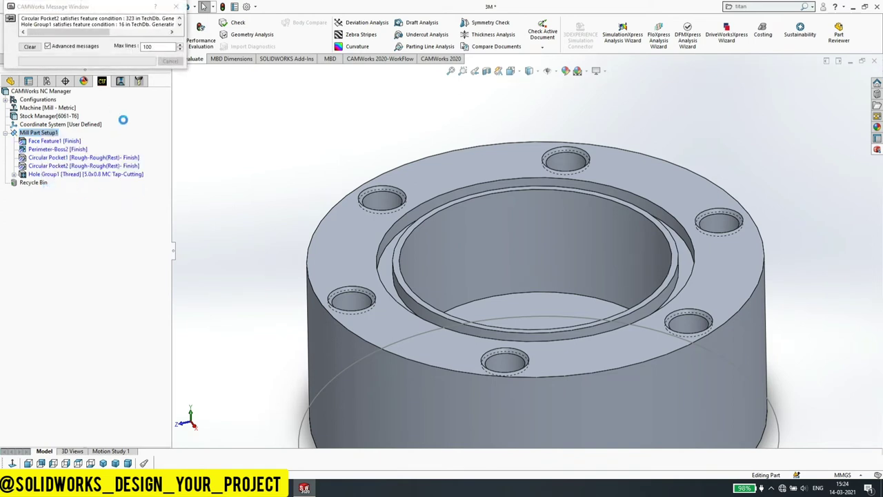
Group operations by tool, expanding tools T07, T08, T06, T02 and T01, and accept the auto save.
left_click(139, 82)
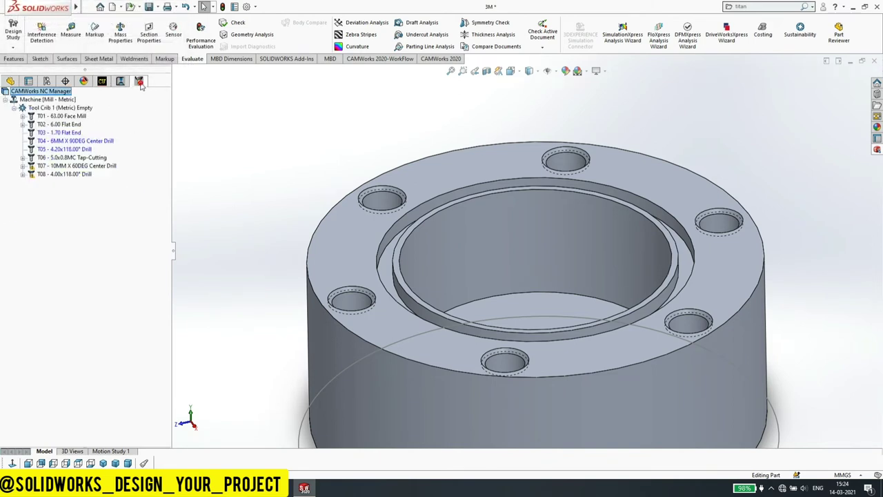
left_click(23, 165)
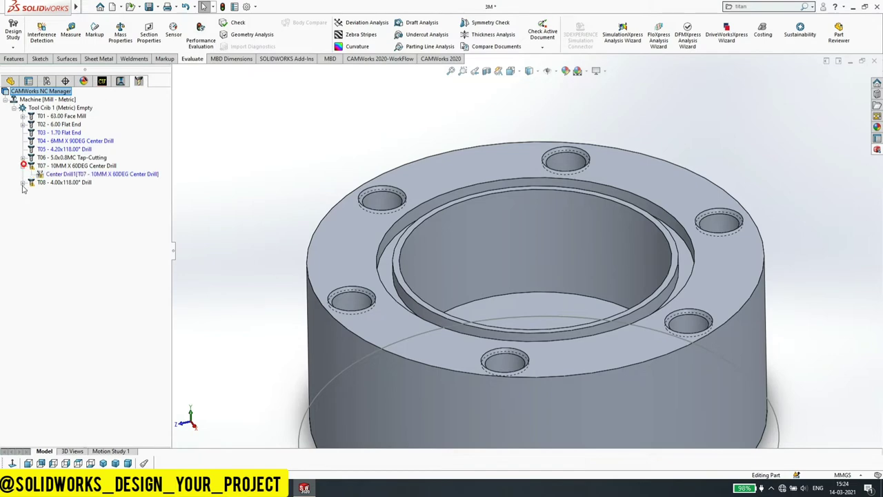
left_click(22, 182)
left_click(23, 157)
left_click(23, 124)
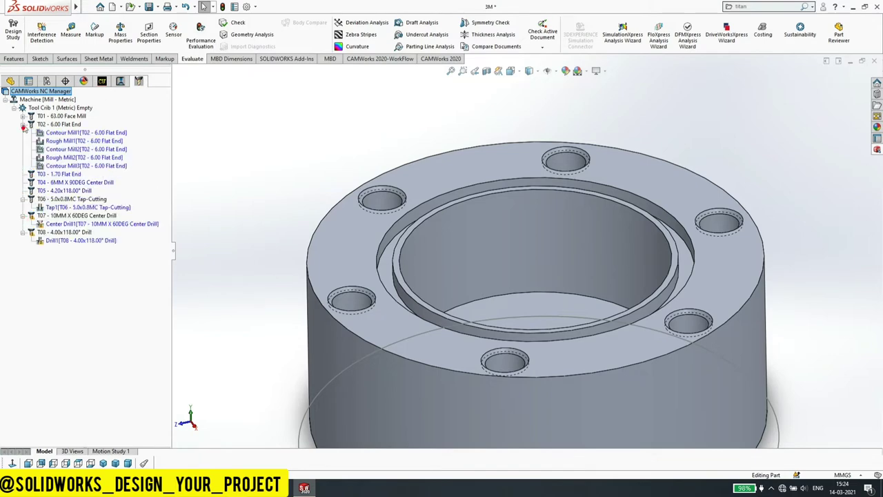
left_click(23, 116)
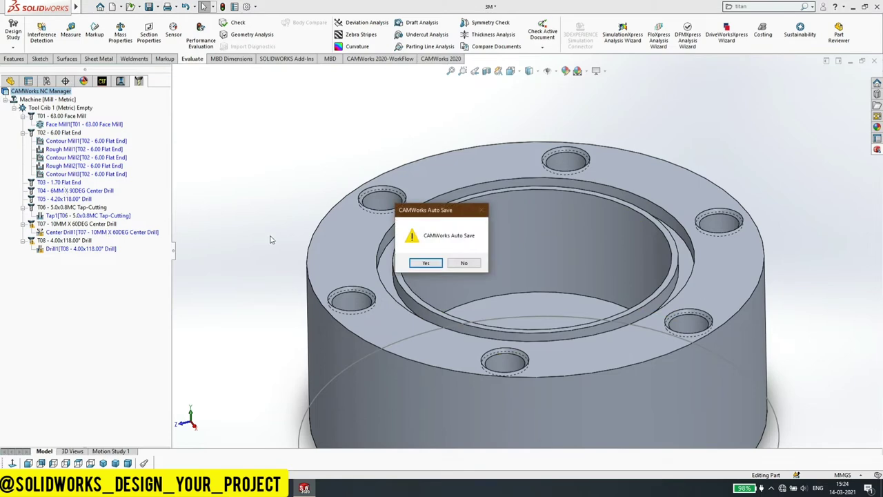
left_click(436, 263)
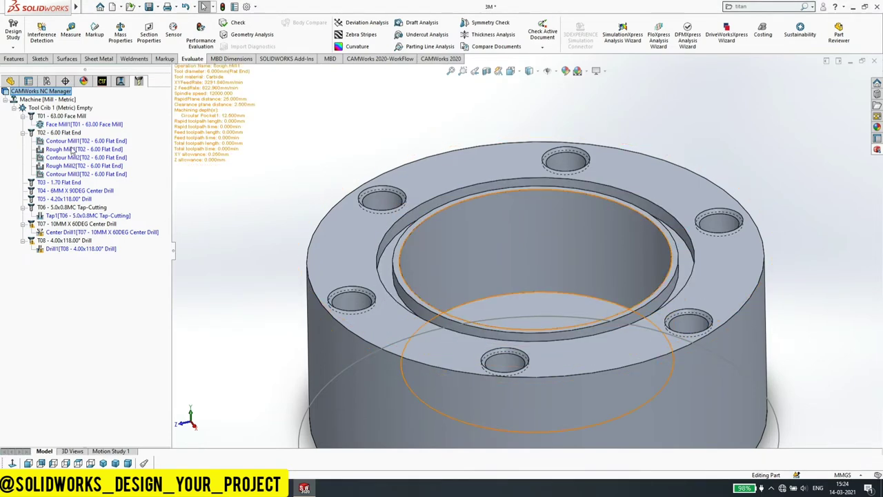
Review the mill operations' toolpaths and move Rough Mill2 onto T03 - 1.70 Flat End.
left_click(57, 182)
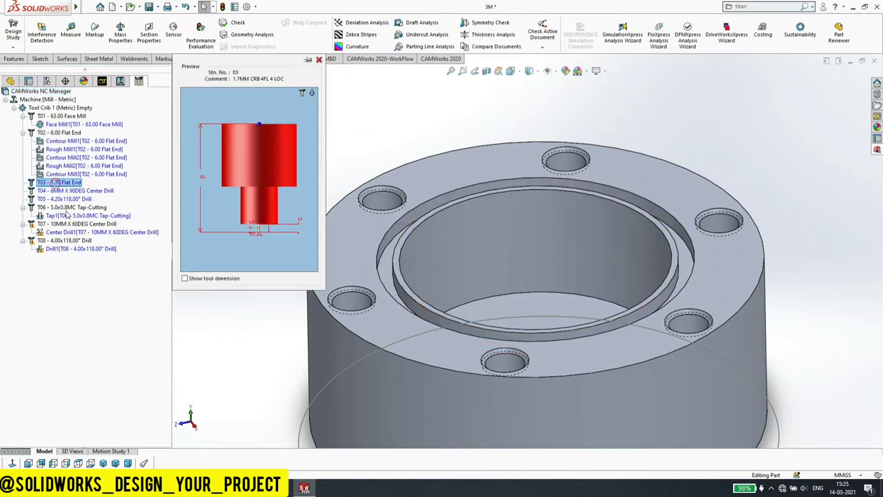
left_click(67, 151)
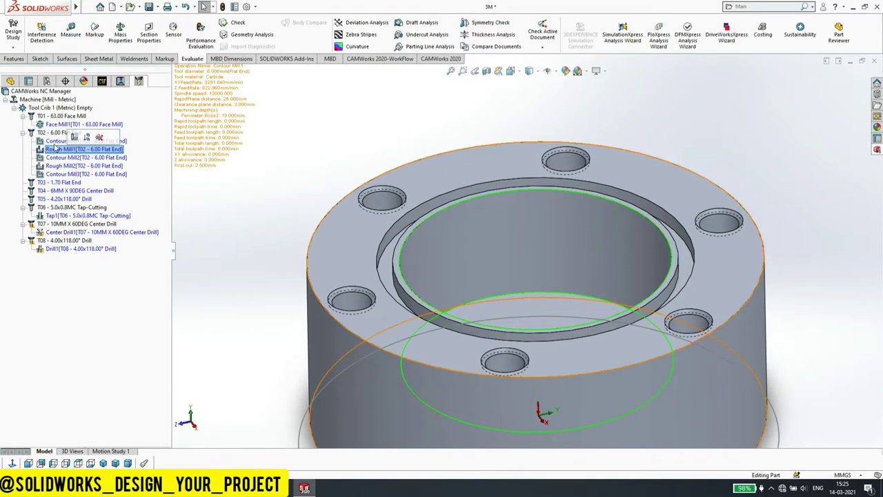
left_click(54, 141)
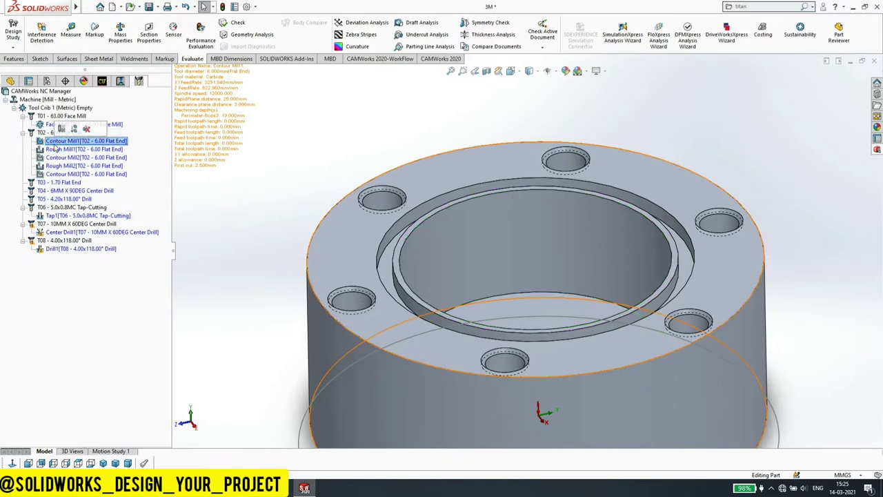
left_click(55, 150)
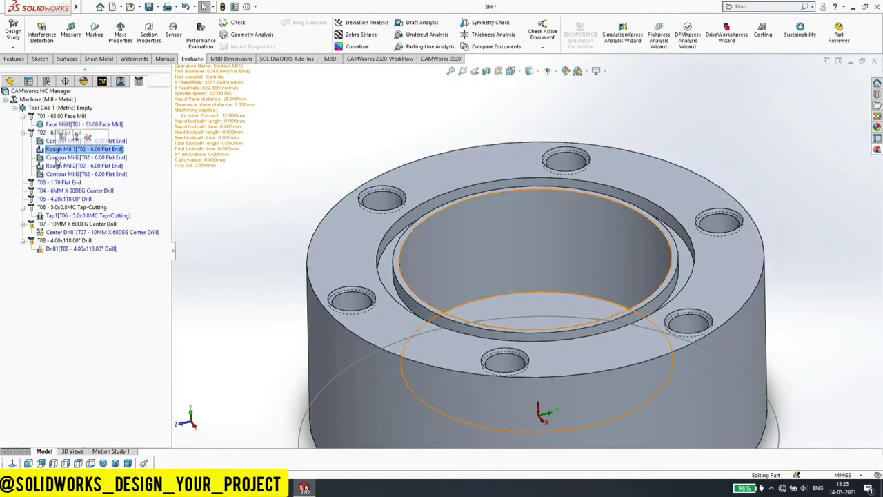
left_click(55, 157)
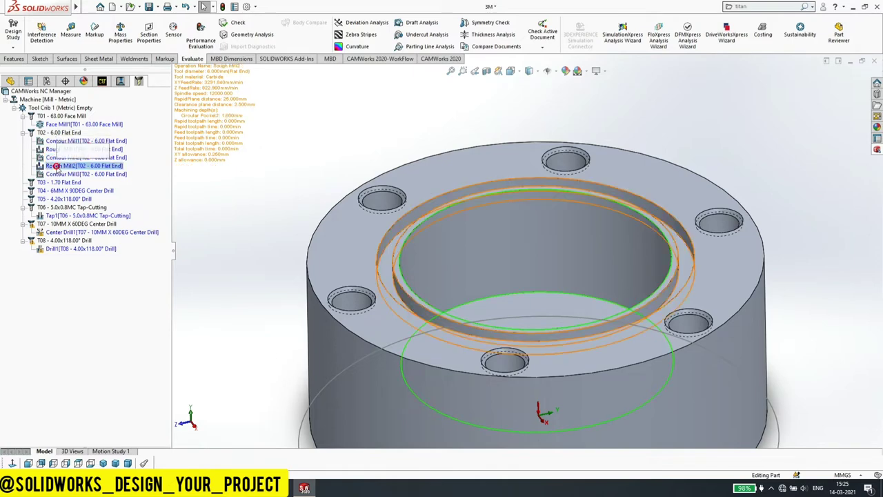
left_click(55, 166)
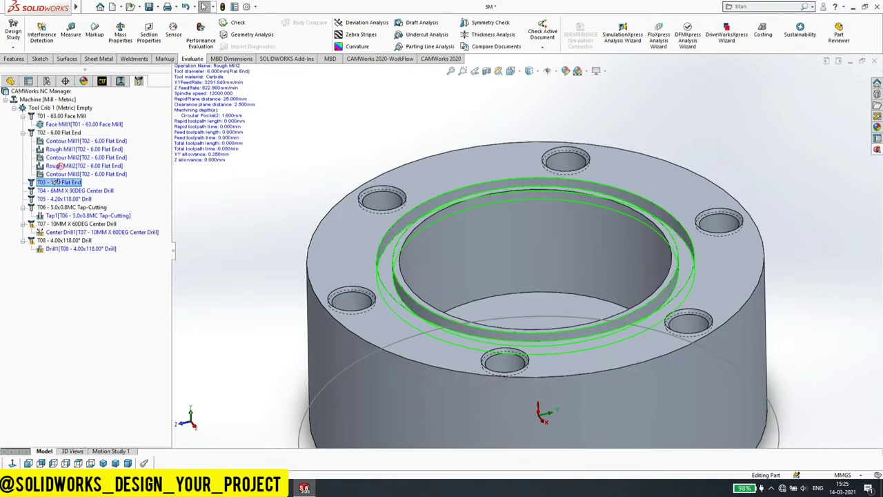
left_click_drag(57, 166, 58, 182)
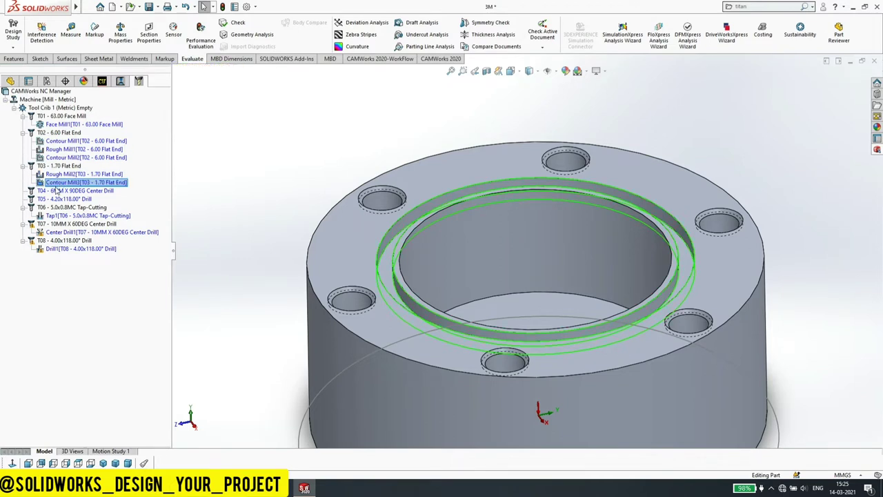
Move Contour Mill3 onto the 1.70 flat end tool and Drill1 onto the 4.20x118.00° drill T05.
left_click(58, 191)
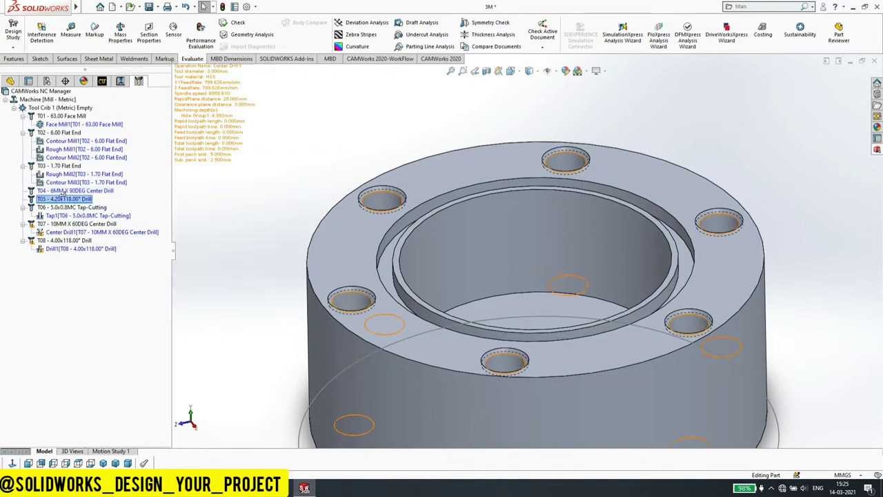
scroll(60, 197, "down", 4)
scroll(60, 196, "up", 4)
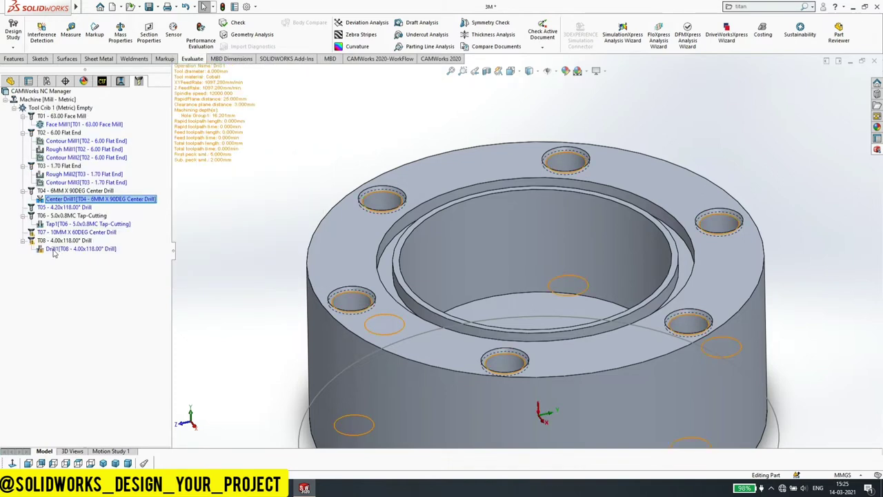
left_click(57, 207)
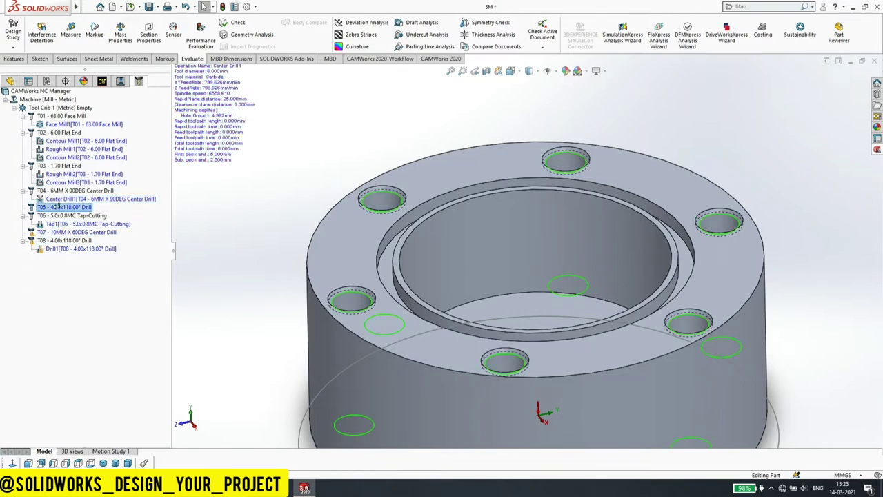
left_click_drag(57, 207, 55, 209)
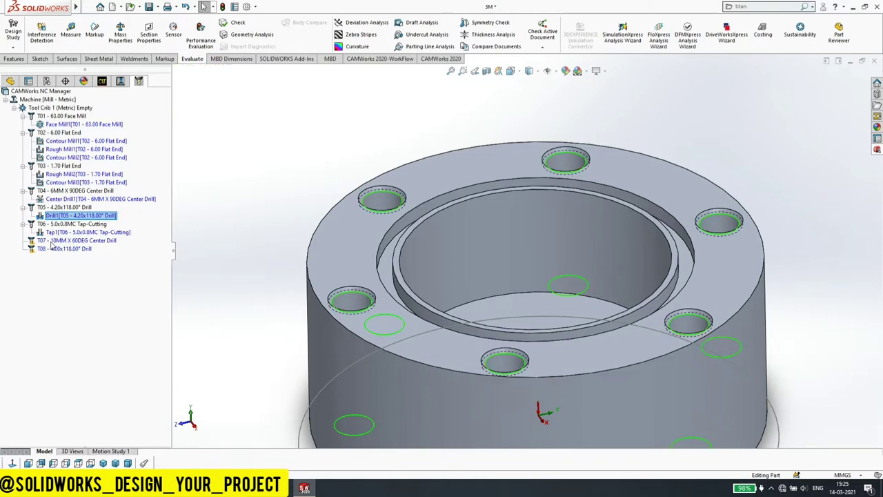
left_click(51, 242)
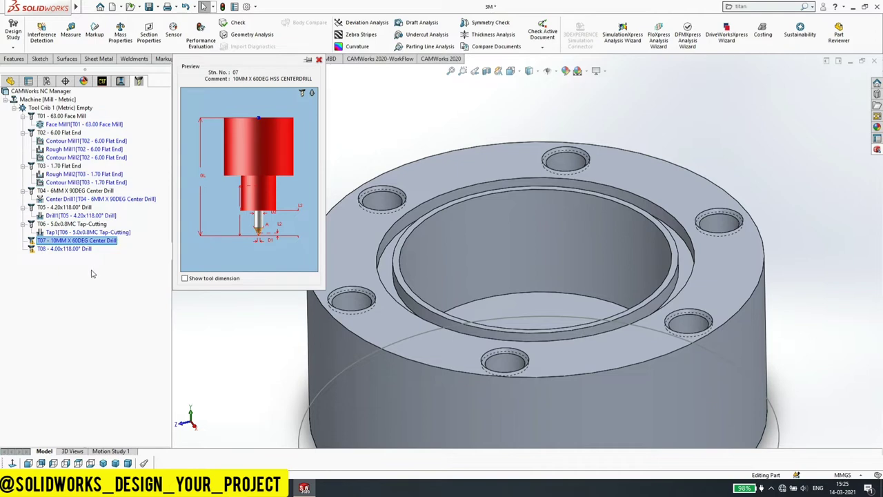
Delete the unused T07 10MM center drill and T08 4.00 drill from the tool crib.
key("Delete")
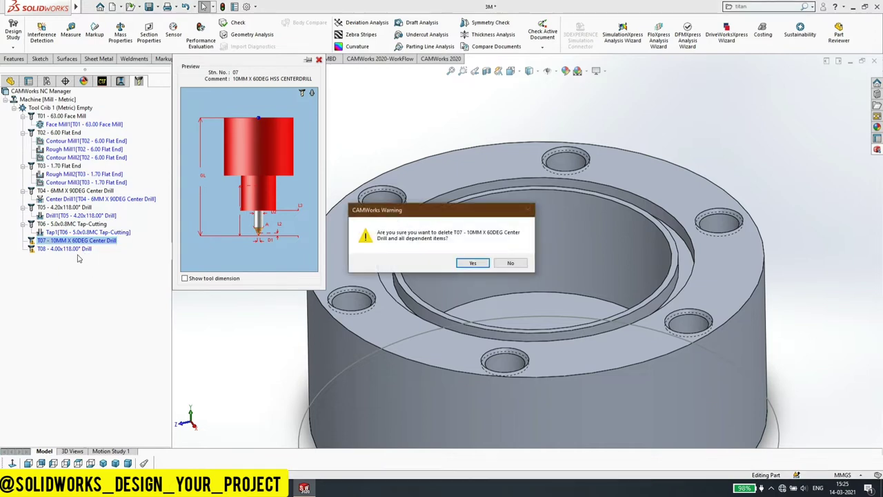
key("Return")
left_click(67, 247)
key("Delete")
key("Return")
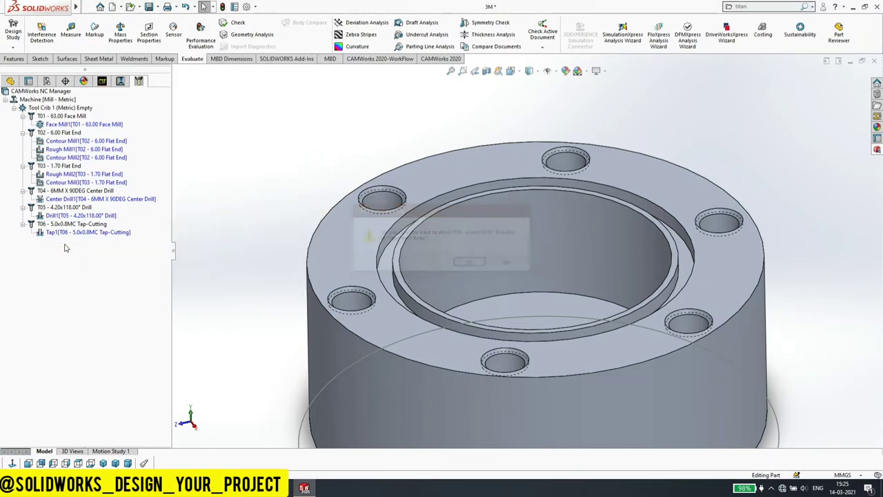
Review Face Feature1's definition without changes, then select Face Mill1 in the operation list.
left_click(101, 86)
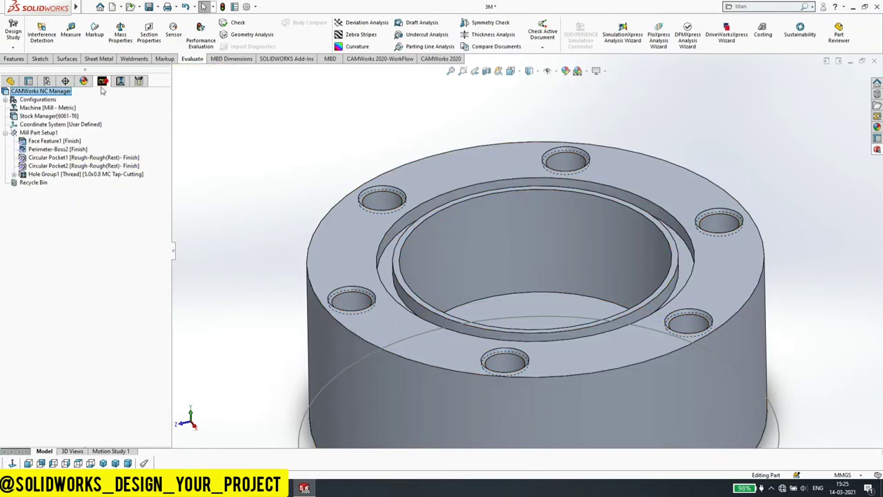
right_click(45, 144)
left_click(66, 152)
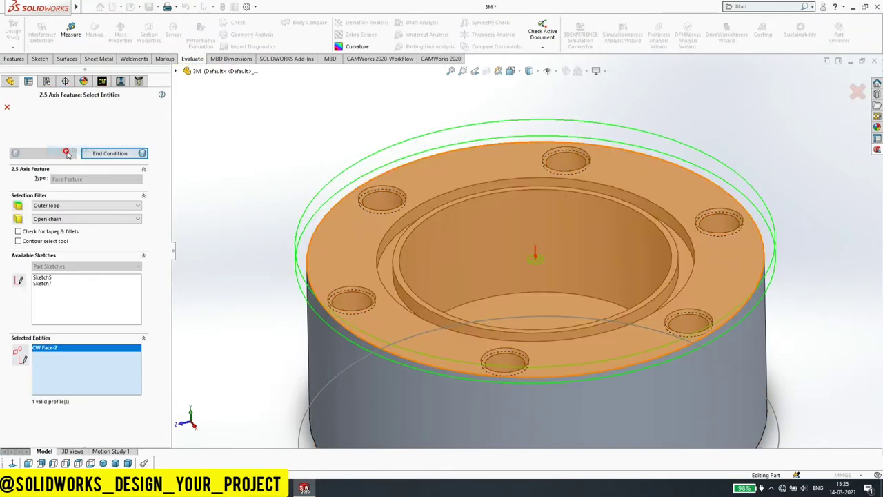
left_click(7, 107)
left_click(120, 81)
mouse_move(67, 140)
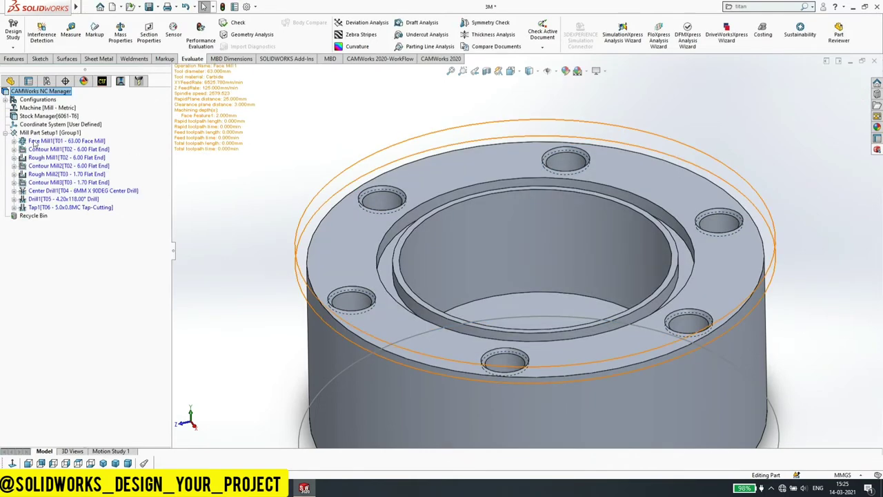
left_click(40, 143)
Open Face Mill1's operation parameters and have feeds and speeds defined by the operation.
right_click(40, 141)
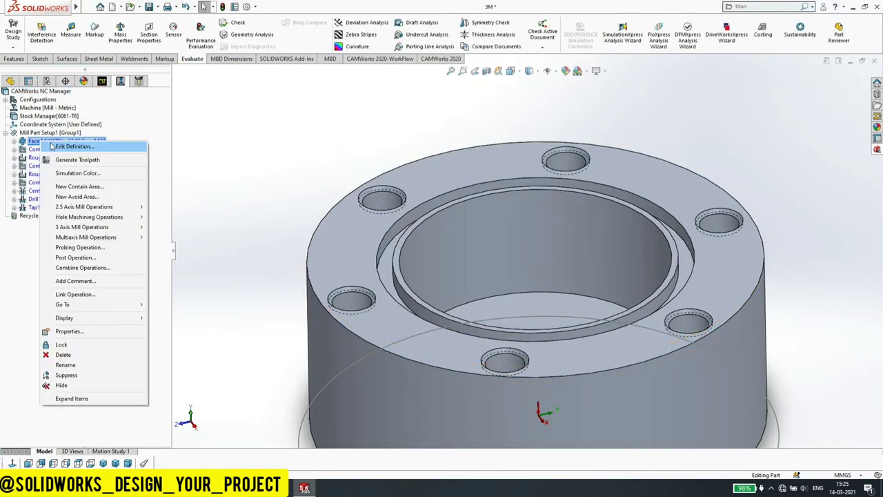
left_click(55, 147)
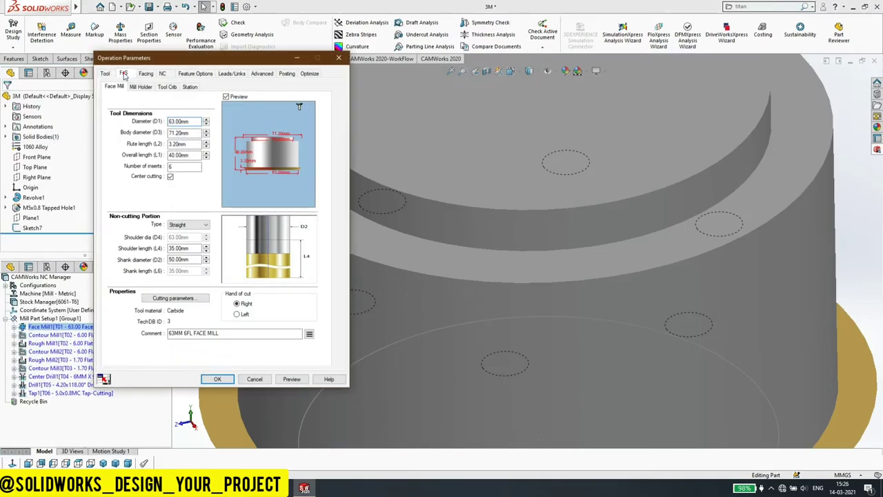
left_click(123, 74)
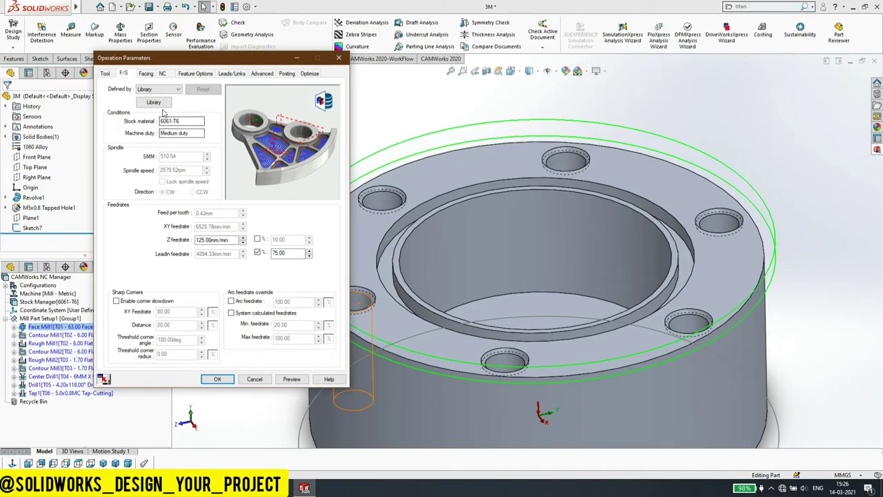
left_click(147, 91)
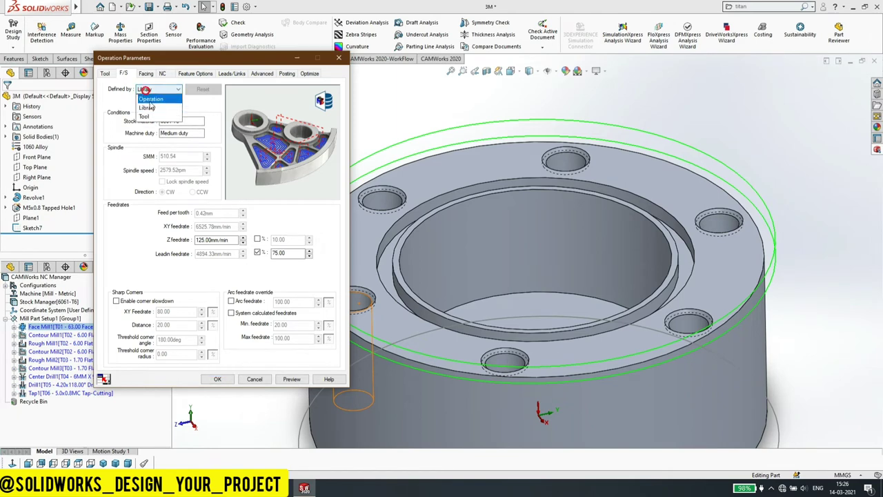
left_click(151, 98)
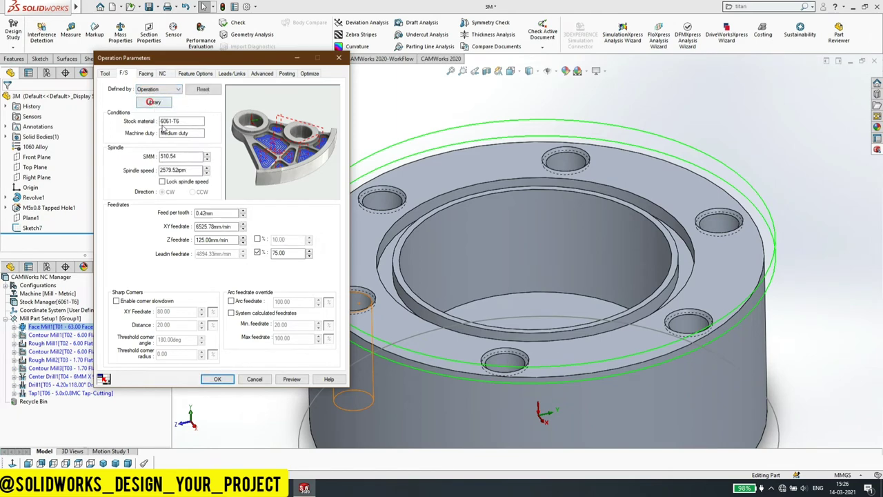
Set Face Mill1's spindle speed to 4000 rpm and feed per tooth to 0.50 mm.
double_click(192, 171)
type("4000")
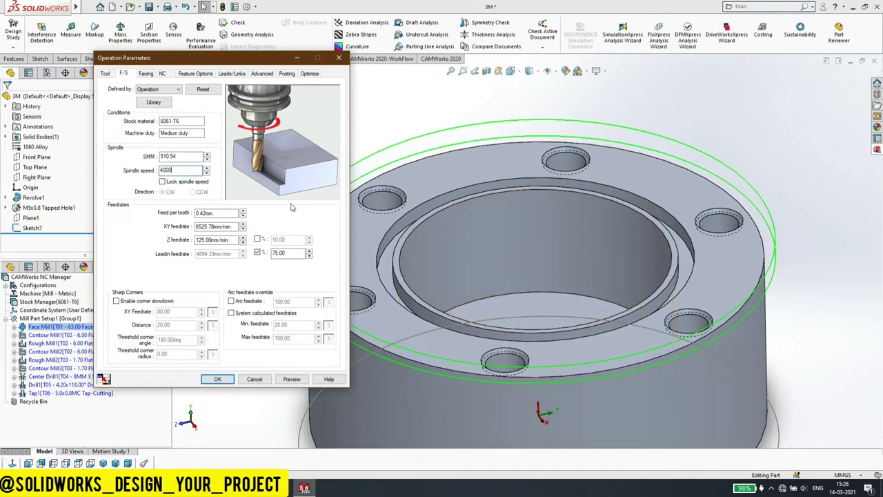
left_click(218, 212)
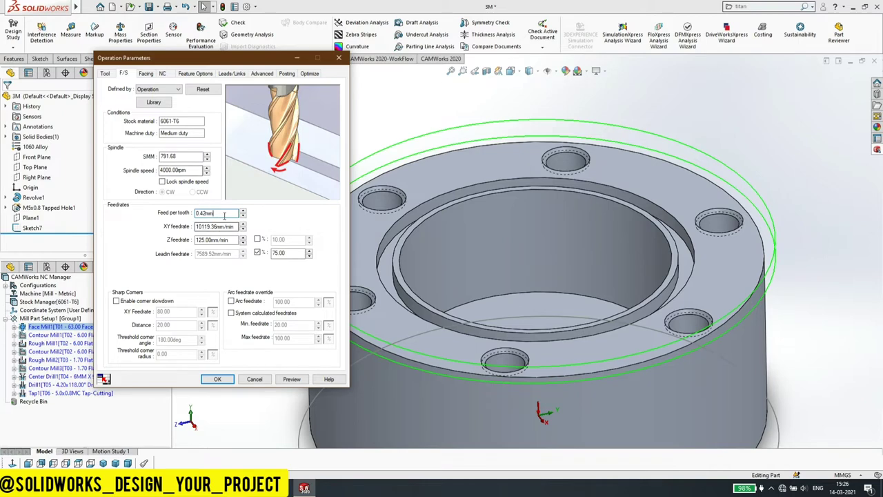
left_click_drag(219, 212, 178, 221)
type("0")
type("0.")
key("Tab")
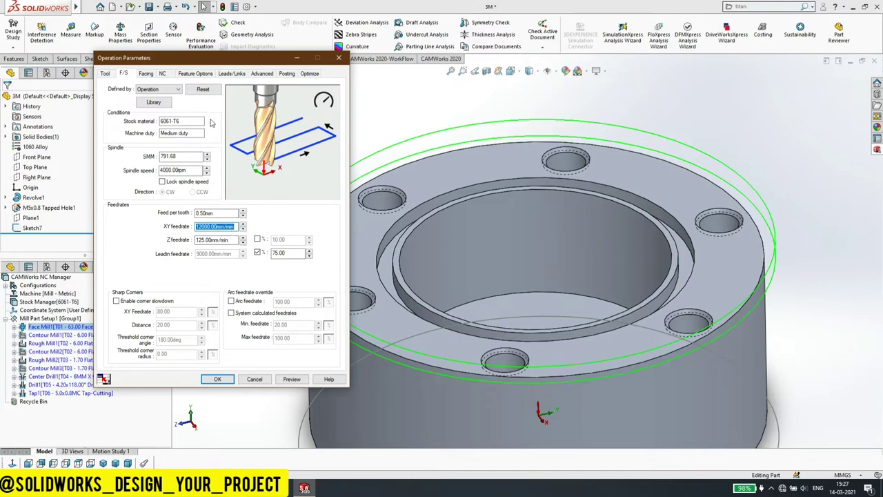
Set the Facing first cut amount to 1.00 mm, apply the operation and accept Auto Save.
left_click(148, 76)
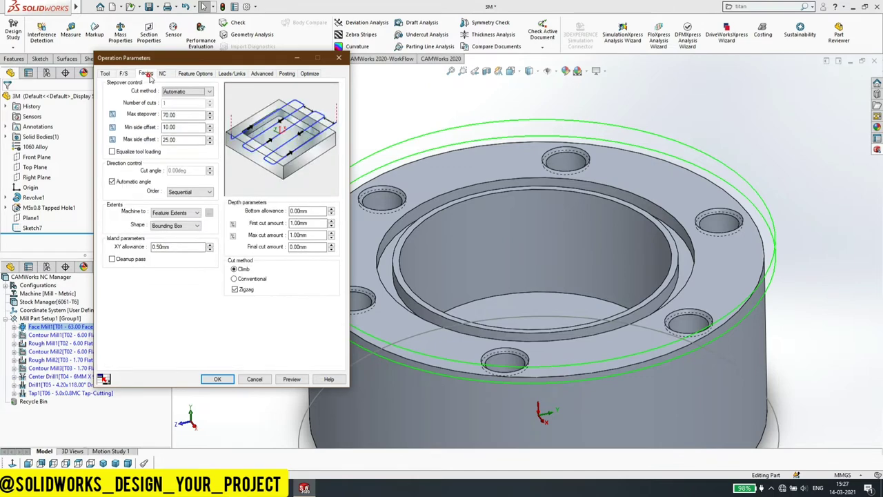
left_click(312, 223)
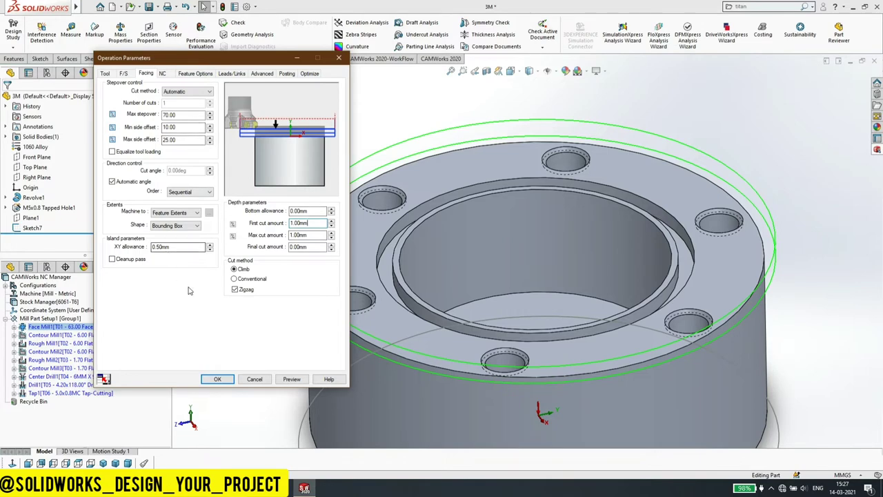
left_click(217, 379)
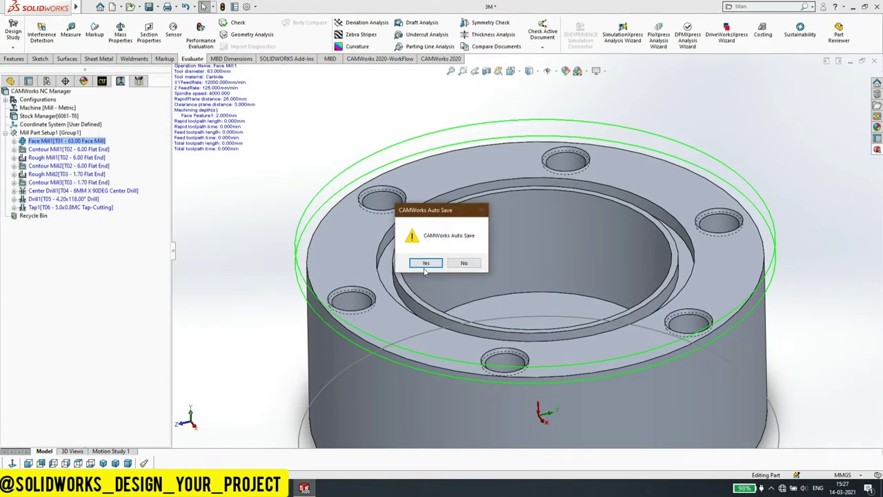
left_click(425, 263)
Open Contour Mill1's operation parameters and have feeds and speeds defined by the operation.
mouse_move(68, 149)
right_click(47, 151)
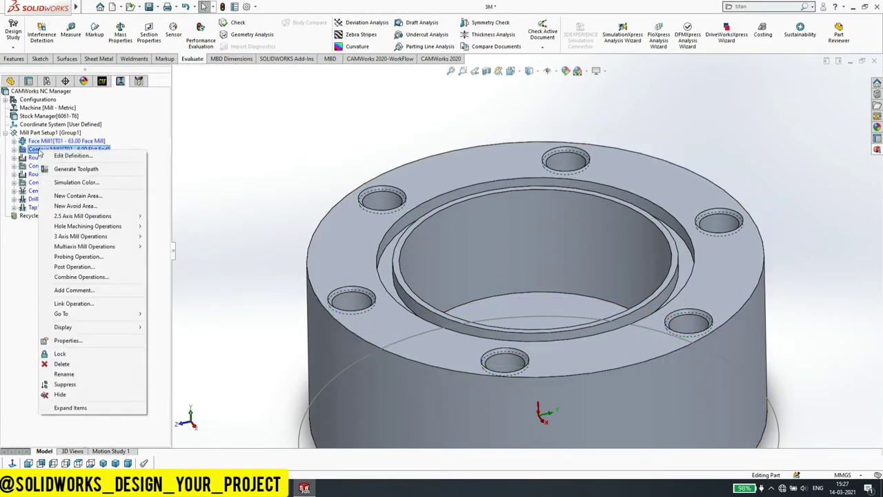
left_click(68, 158)
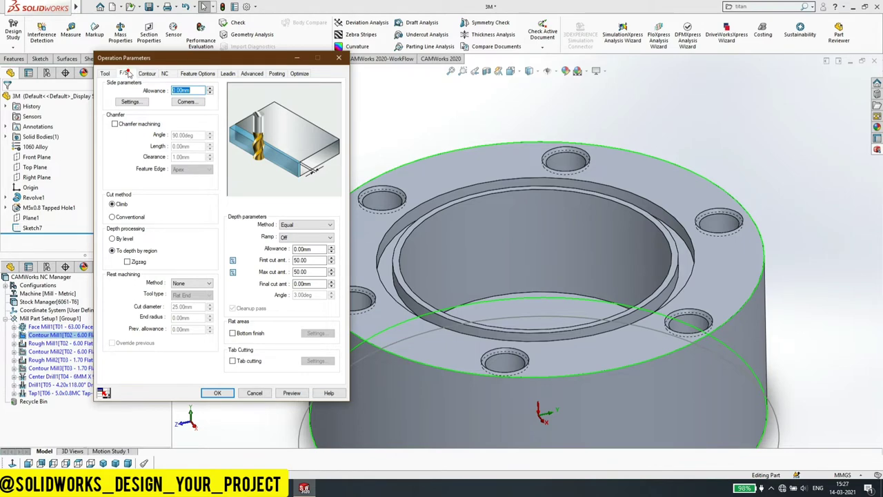
left_click(123, 73)
left_click(158, 89)
left_click(158, 101)
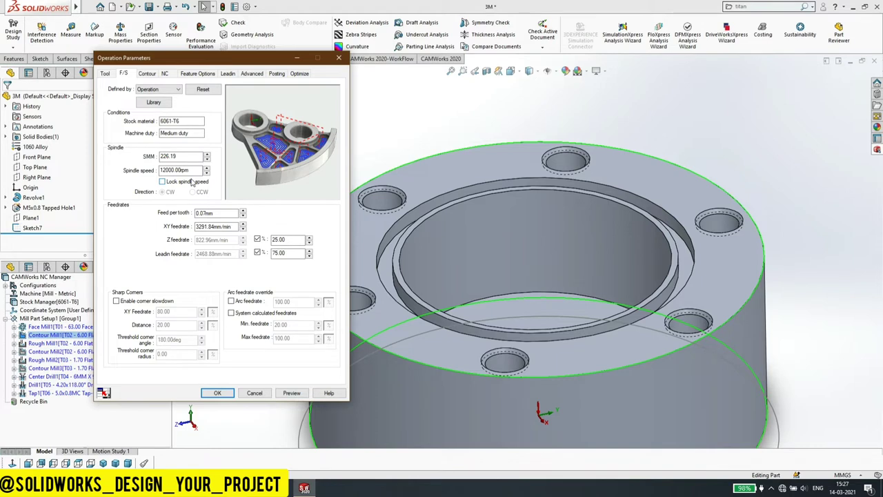
Set Contour Mill1's feed per tooth to 0.06 and spindle speed to 4000 rpm.
double_click(221, 214)
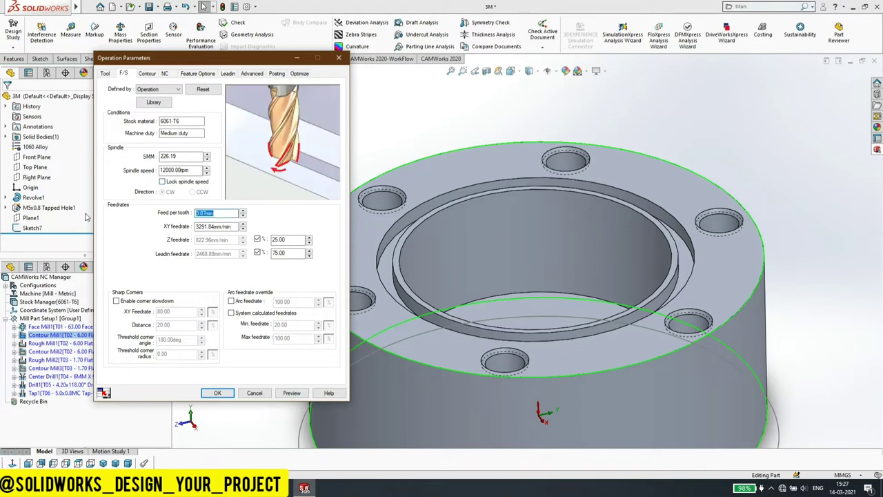
type("0")
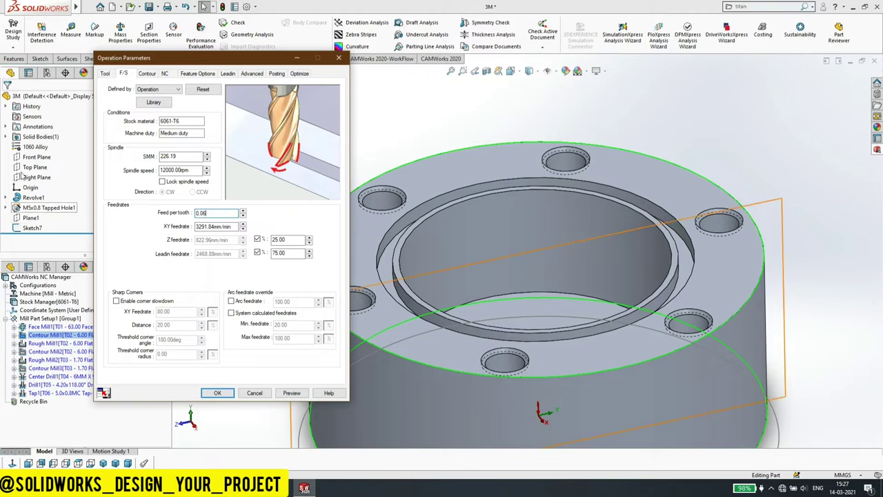
left_click(257, 221)
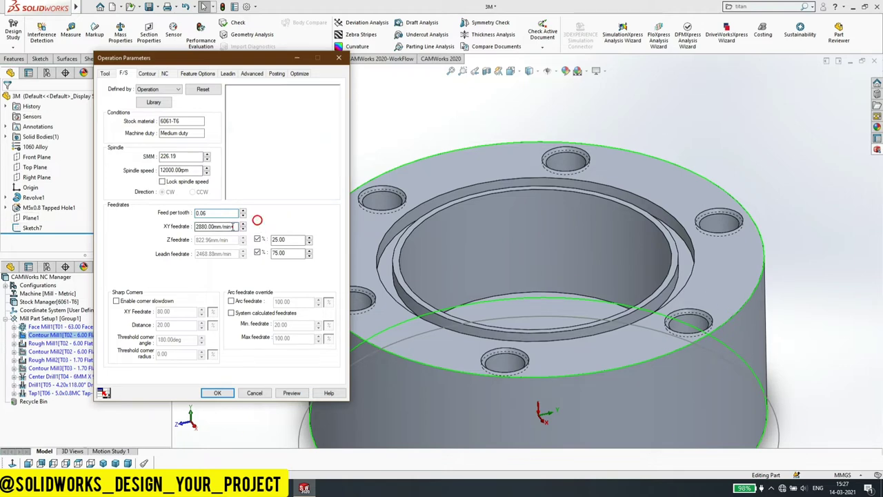
double_click(191, 171)
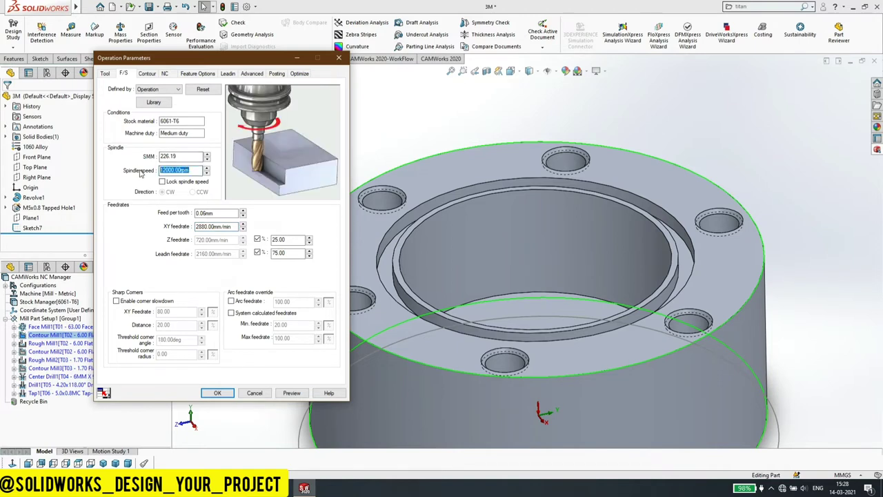
type("4000")
left_click(184, 156)
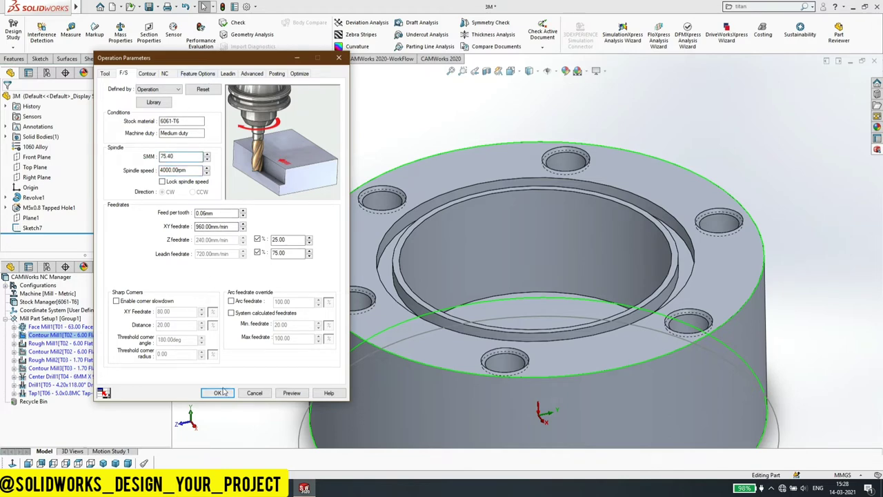
Switch the contour cut amounts to fixed millimetres with 2 mm first and maximum cut.
left_click(148, 73)
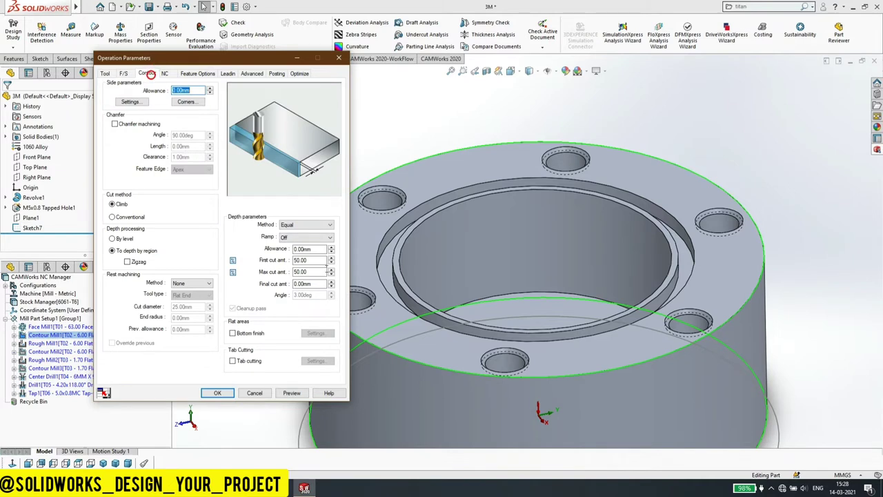
left_click(232, 260)
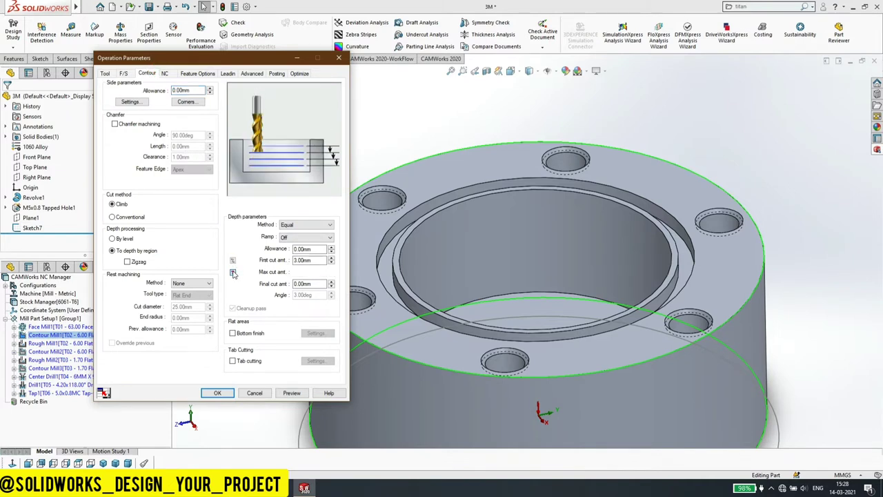
triple_click(310, 260)
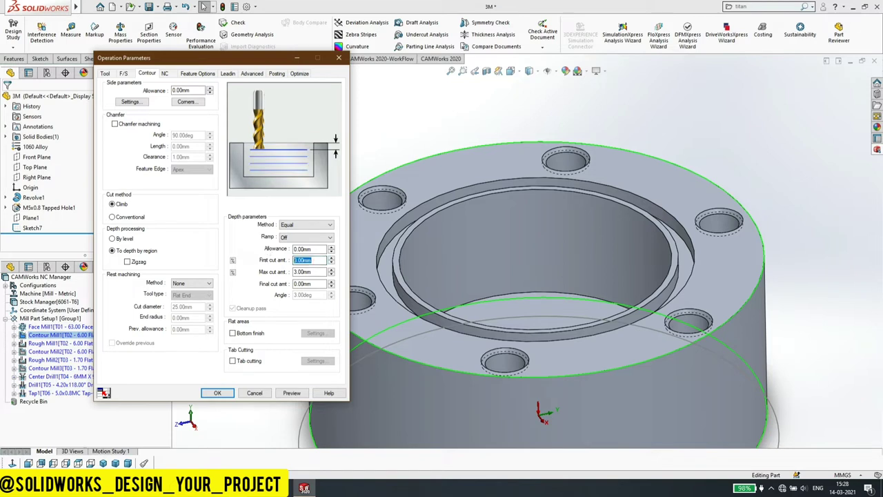
type("2")
key("Tab")
type("2")
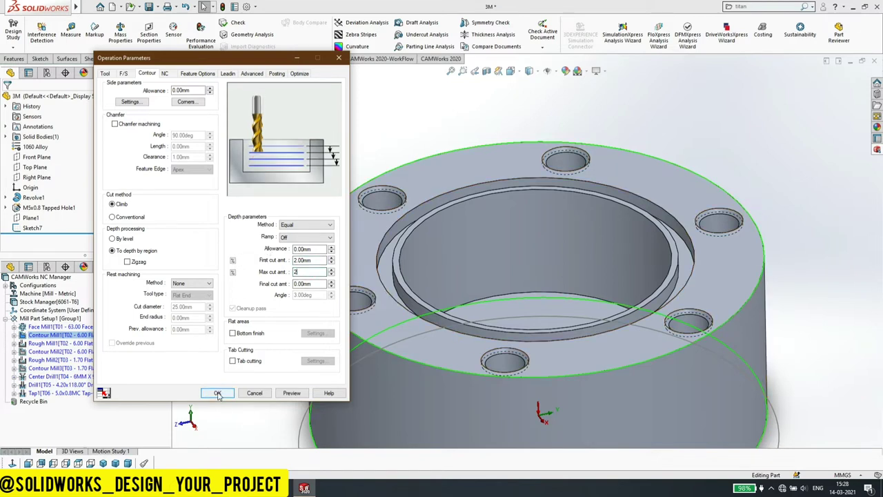
Review the NC and feature options, then apply Contour Mill1's changes and save.
left_click(169, 75)
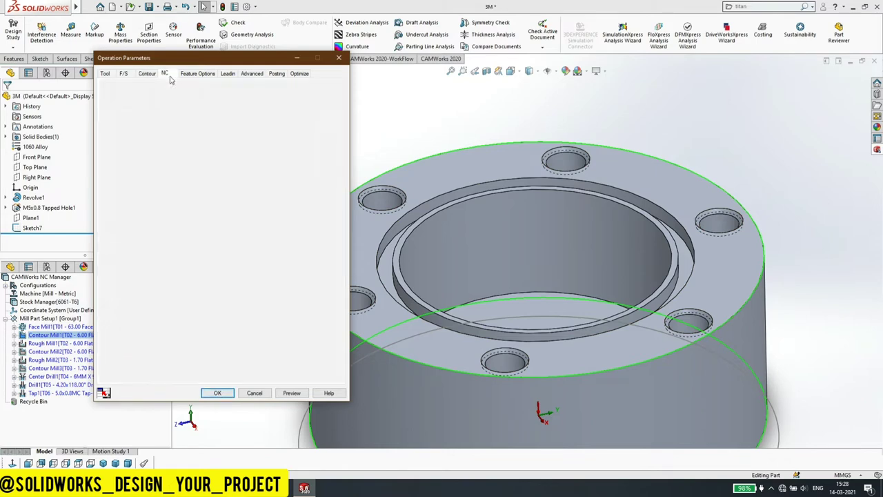
left_click(191, 77)
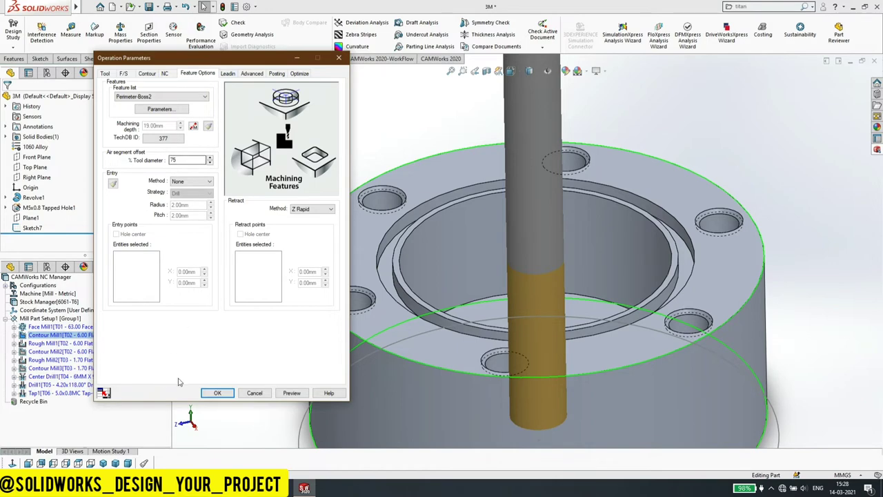
left_click(212, 392)
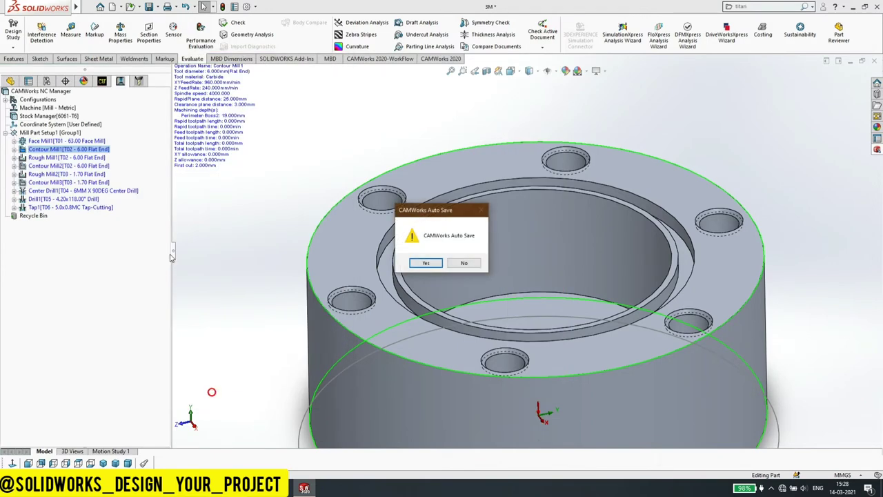
left_click(425, 262)
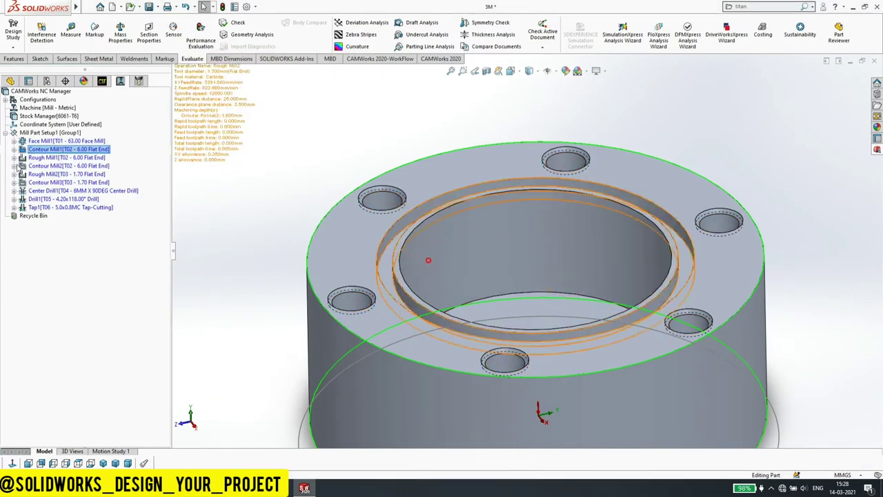
Open Rough Mill1's operation parameters and have feeds and speeds defined by the operation.
left_click(48, 157)
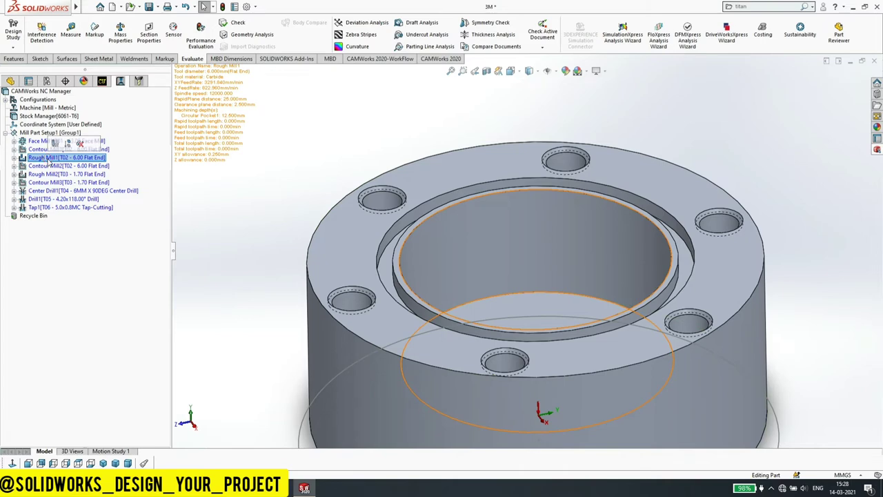
right_click(48, 158)
left_click(68, 166)
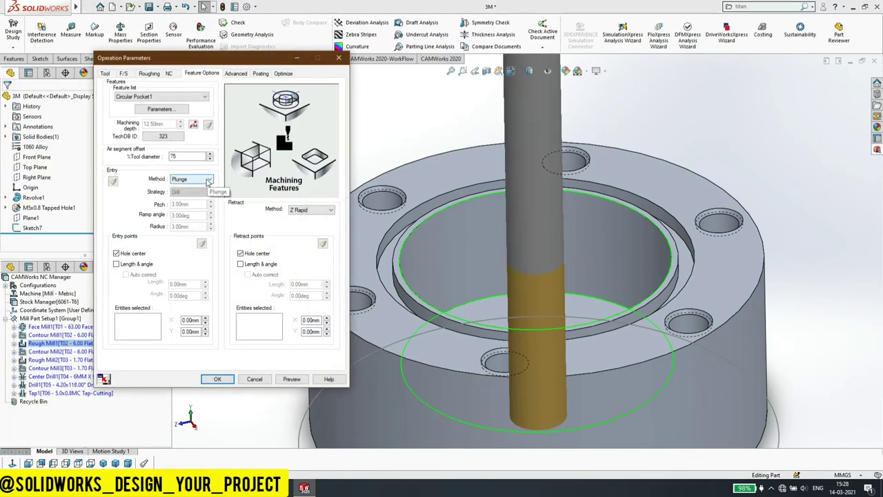
left_click(124, 72)
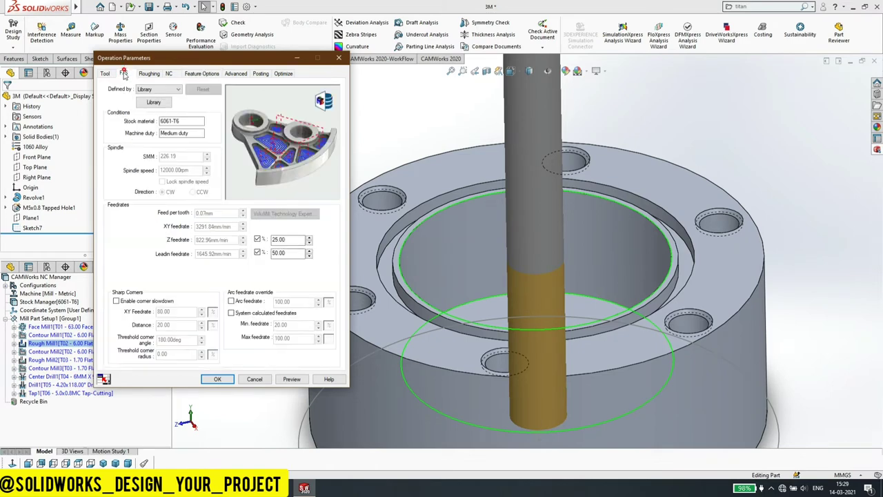
left_click(155, 91)
left_click(153, 99)
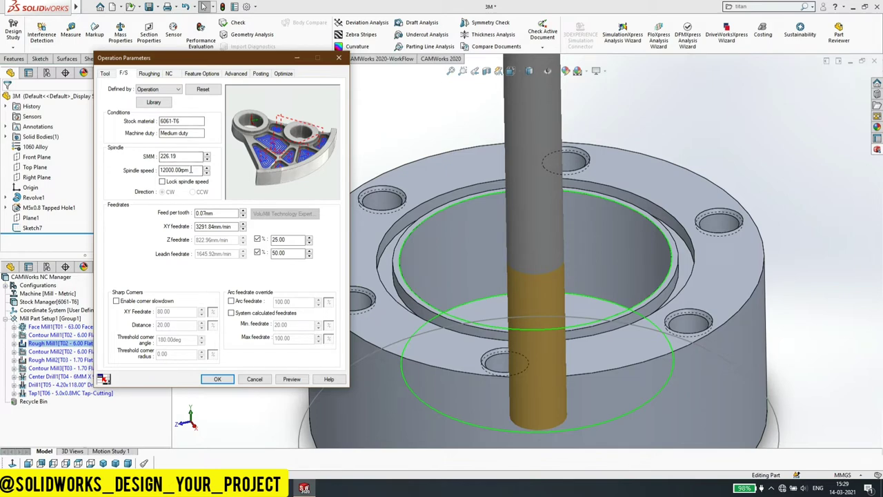
Set Rough Mill1's feed per tooth to 0.06 mm and edit the spindle speed value.
double_click(216, 213)
type("0")
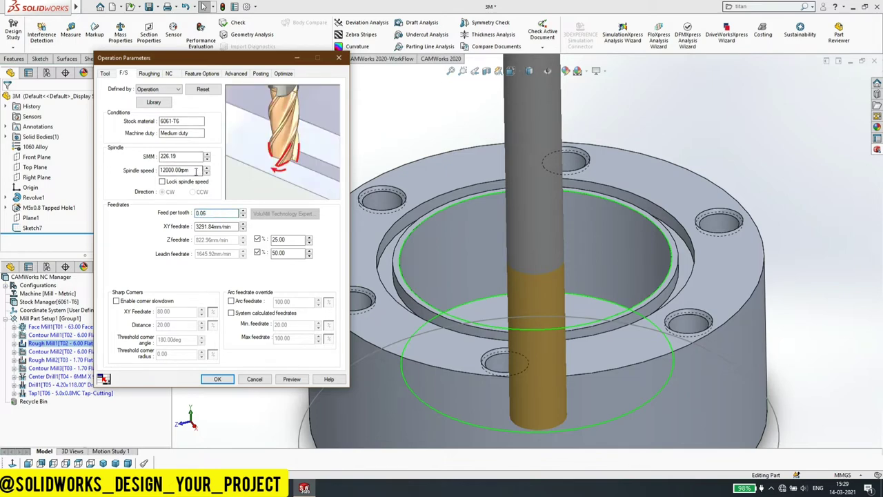
left_click(174, 170)
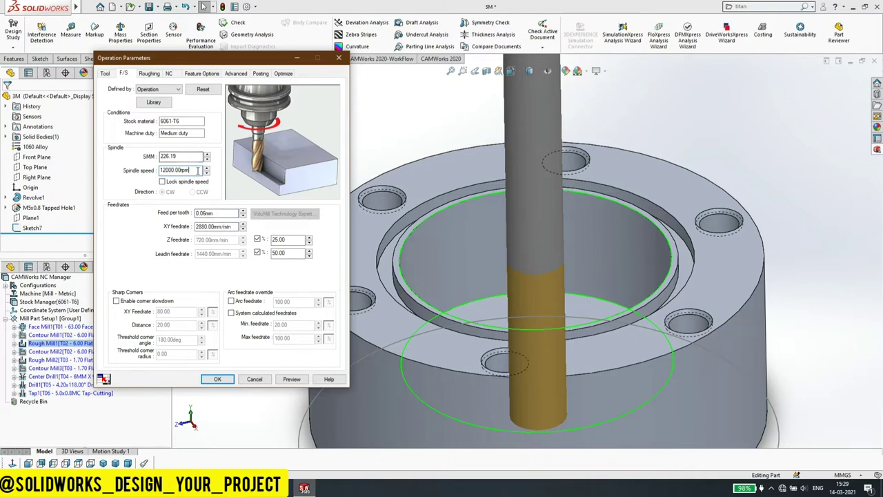
double_click(175, 169)
type("4000")
Keep Pocket Out as the roughing pocketing pattern.
left_click(151, 74)
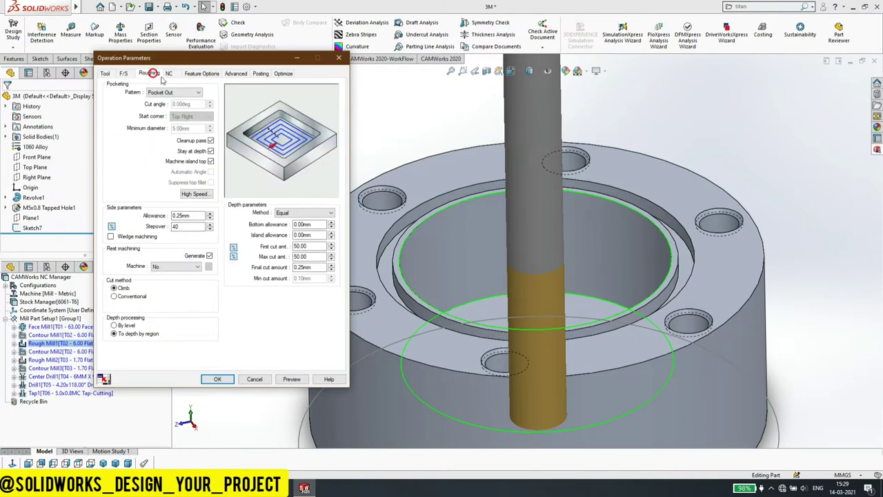
left_click(169, 93)
left_click(169, 93)
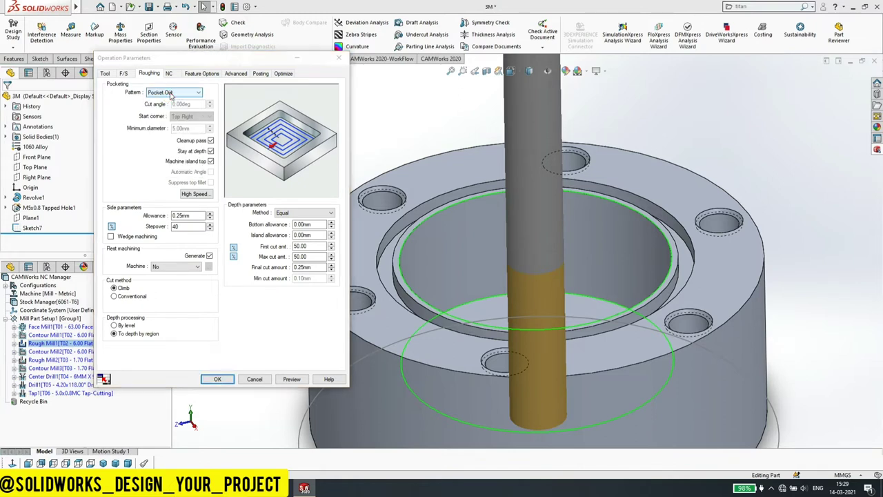
left_click(169, 93)
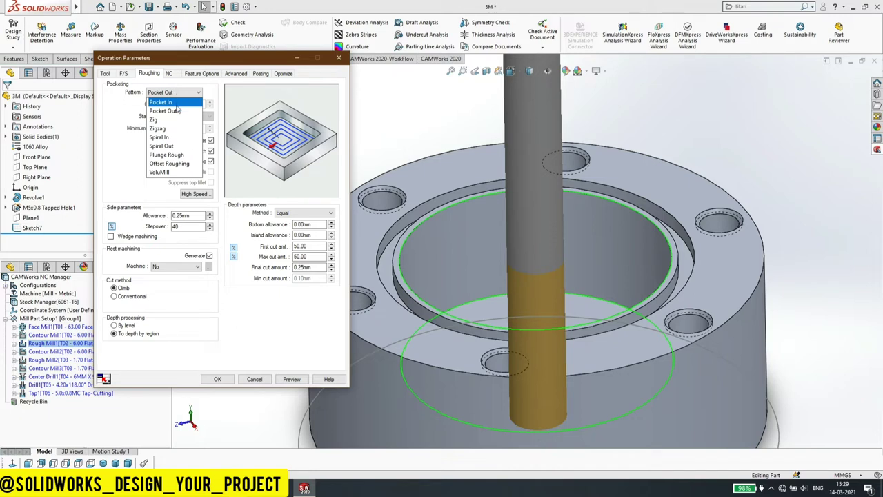
left_click(175, 114)
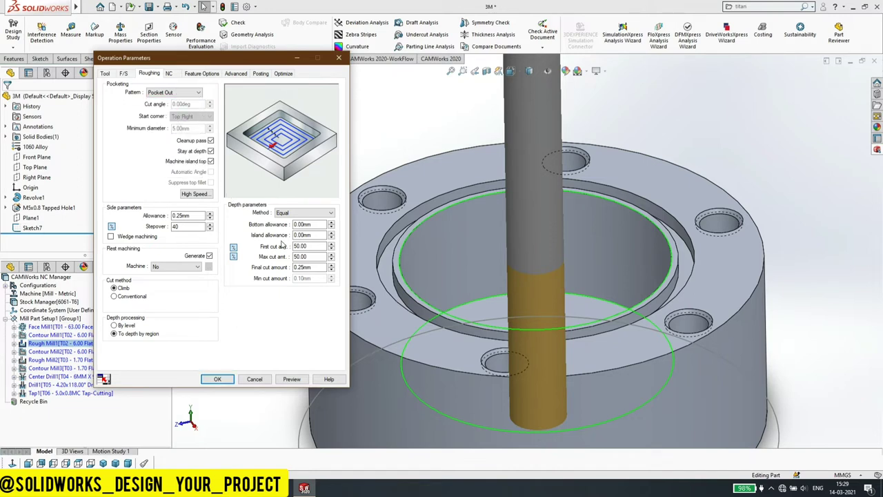
Make first and maximum cut depths fixed 2 mm values and apply Rough Mill1's changes.
left_click(233, 248)
left_click(233, 256)
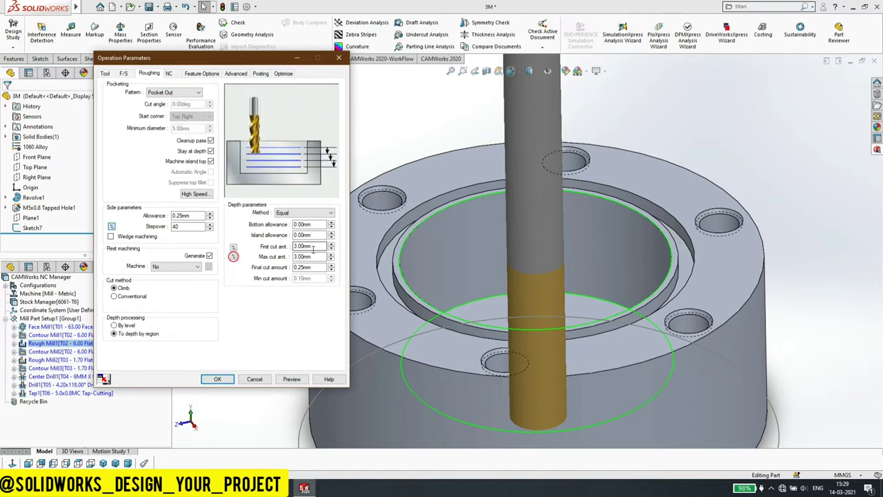
double_click(314, 248)
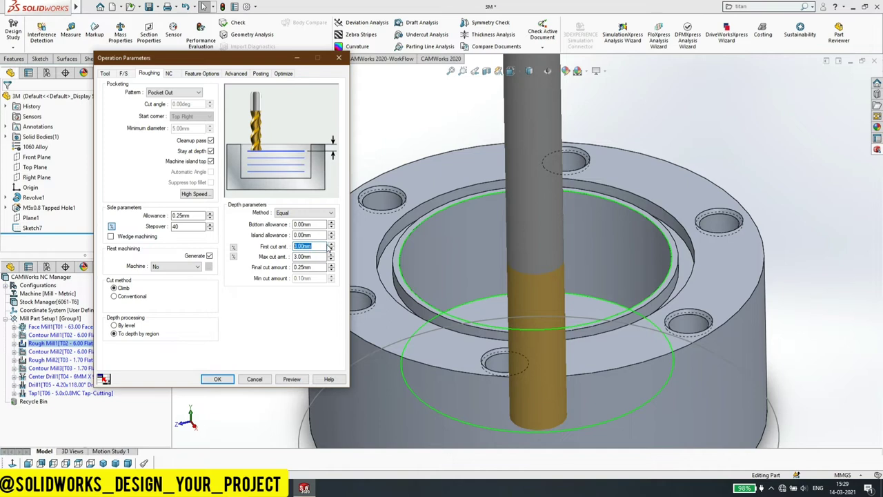
type("2")
double_click(315, 256)
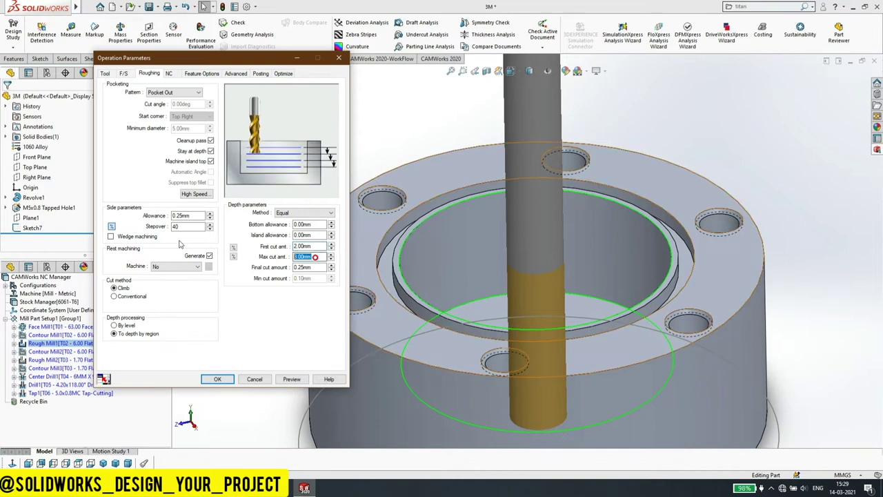
type("2")
left_click(218, 380)
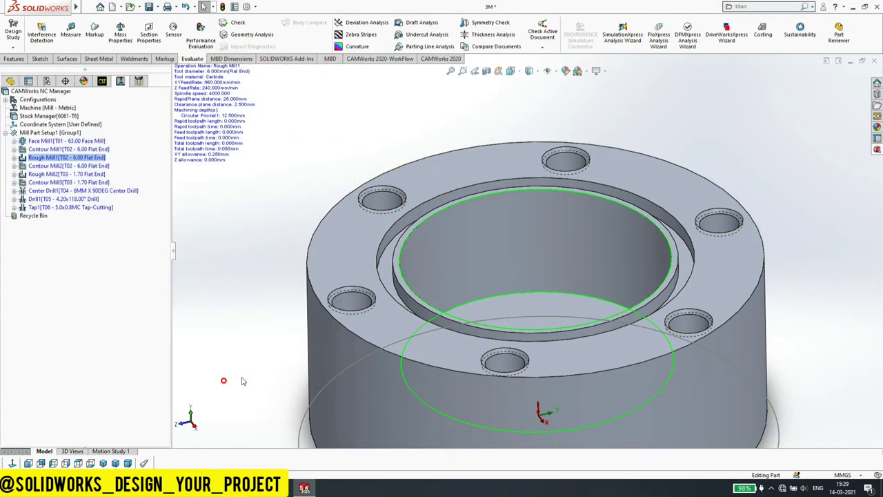
Open Contour Mill2's operation parameters and have feeds and speeds defined by the operation.
left_click(47, 166)
right_click(46, 167)
left_click(65, 173)
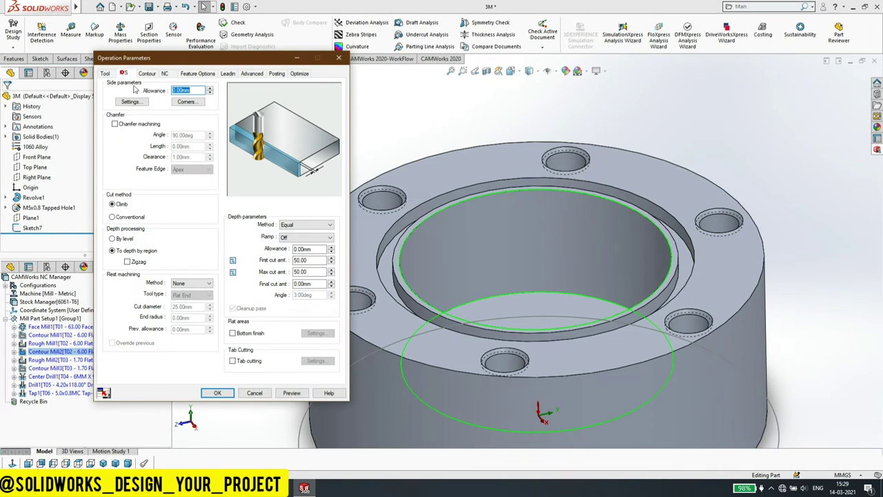
left_click(122, 73)
left_click(158, 89)
left_click(149, 105)
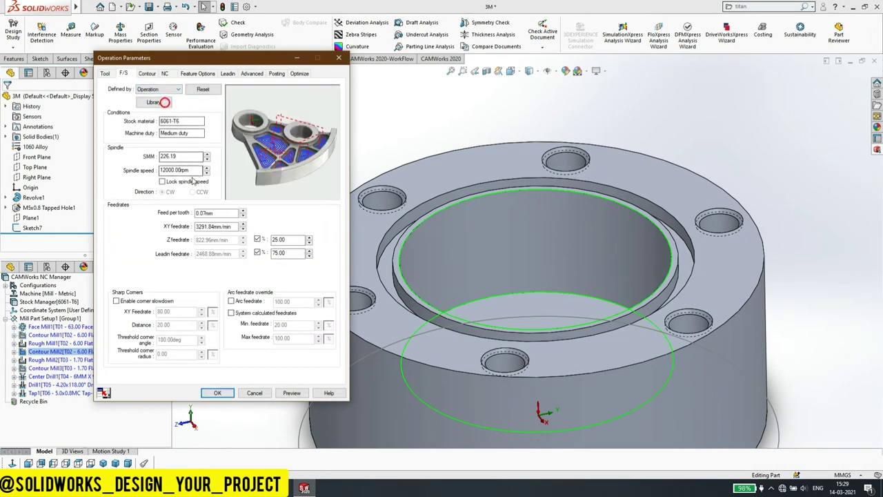
Set Contour Mill2's spindle speed to 6000 rpm and feed per tooth to 0.06 mm.
left_click(192, 170)
type("6000")
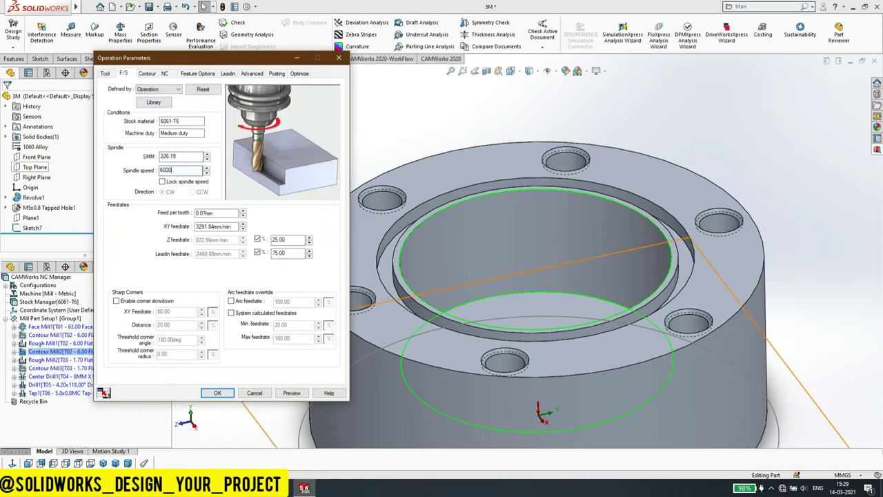
left_click(207, 213)
type("0")
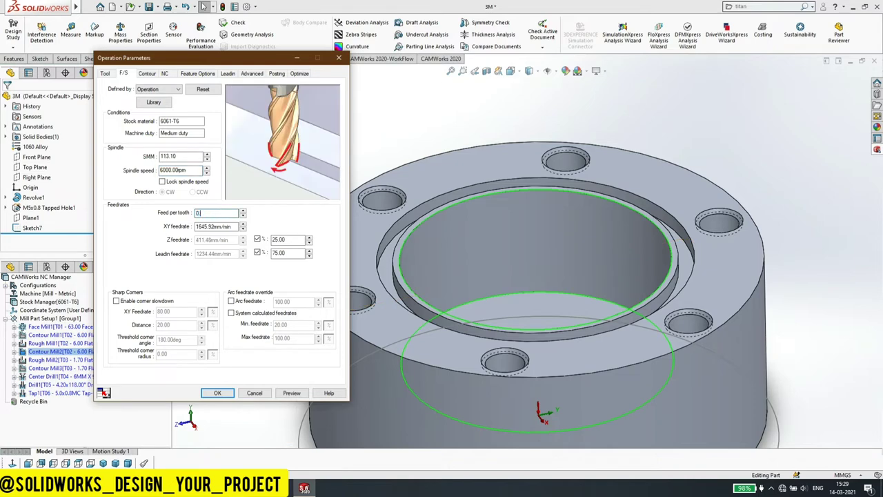
left_click(146, 73)
left_click(123, 73)
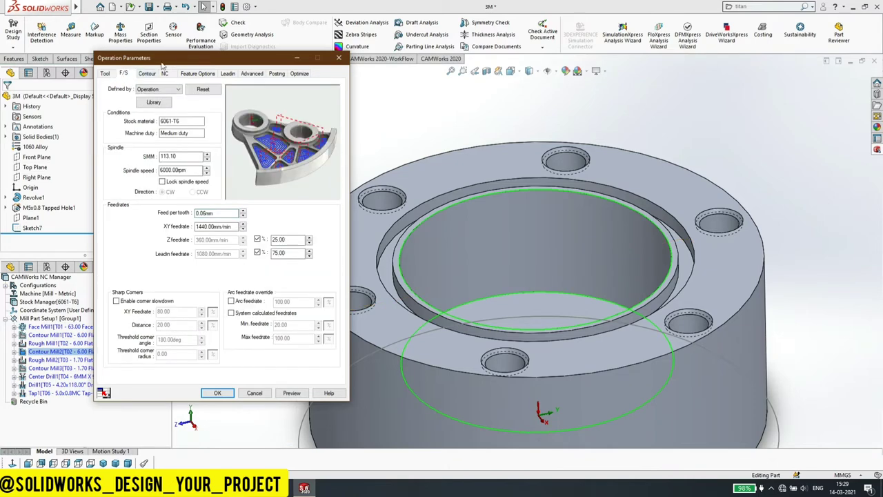
left_click(147, 74)
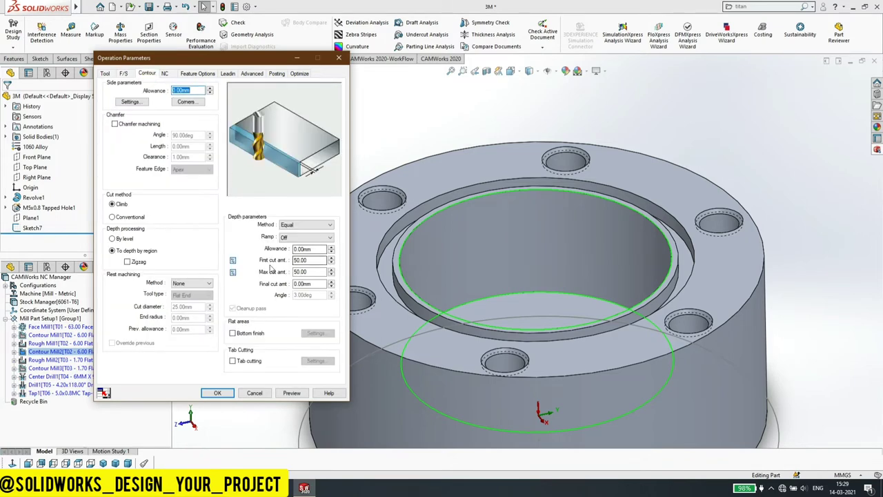
Make first and maximum cut depths fixed 5 mm, apply, and accept Auto Save.
left_click(234, 261)
left_click(233, 273)
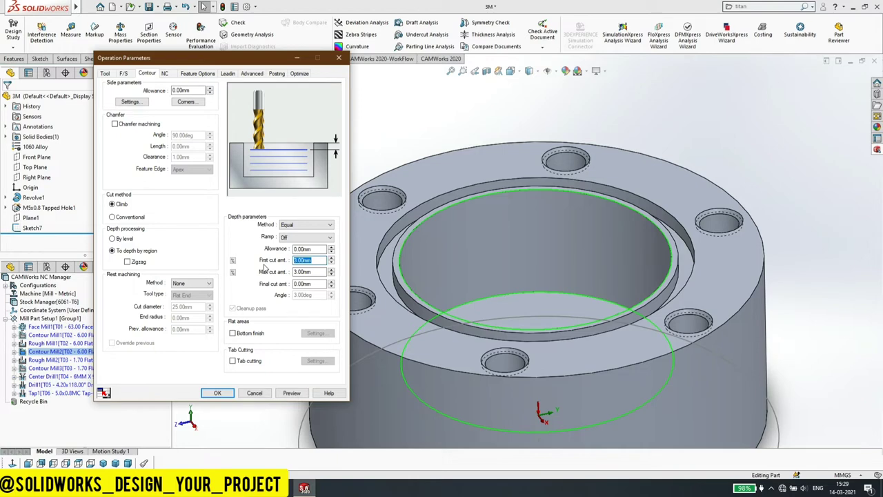
type("5")
double_click(315, 273)
type("5")
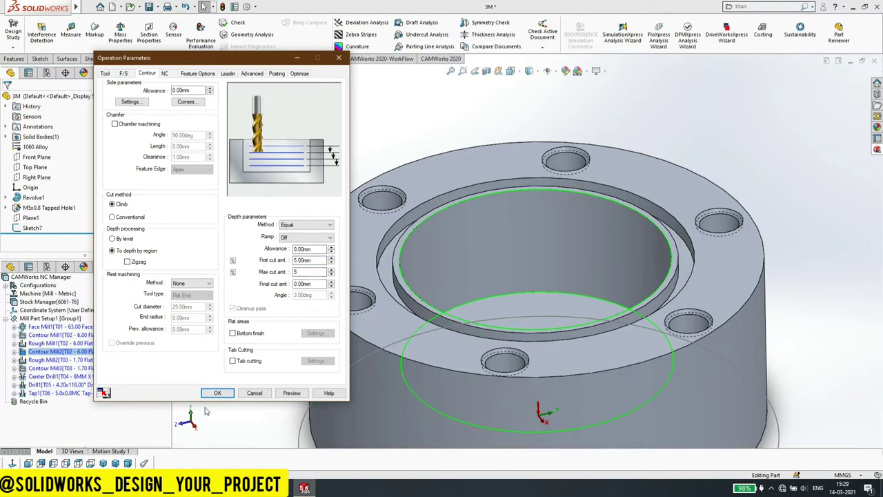
left_click(217, 392)
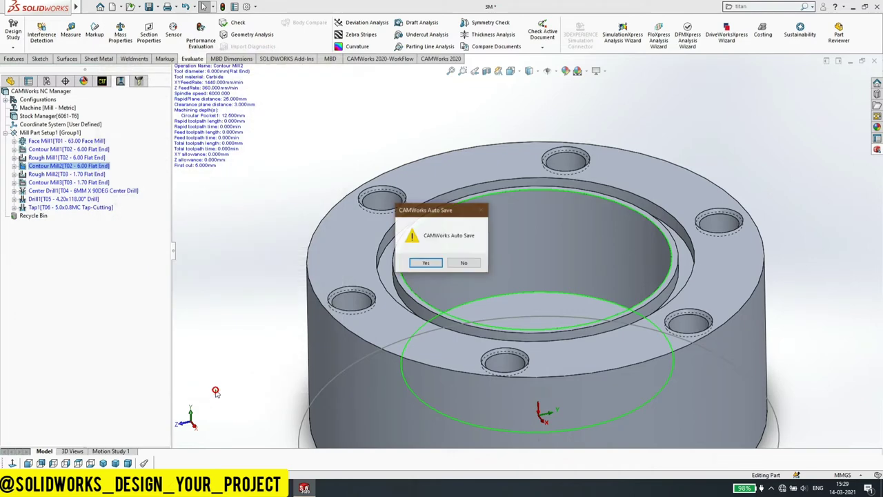
left_click(428, 264)
mouse_move(65, 174)
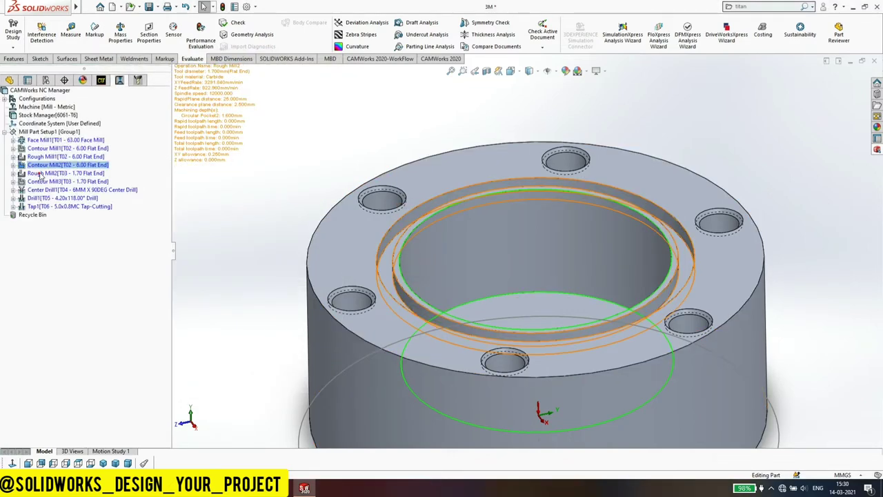
Switch Rough Mill2's feeds and speeds to operation-defined and select its 0.07 mm feed per tooth.
left_click(41, 174)
right_click(52, 172)
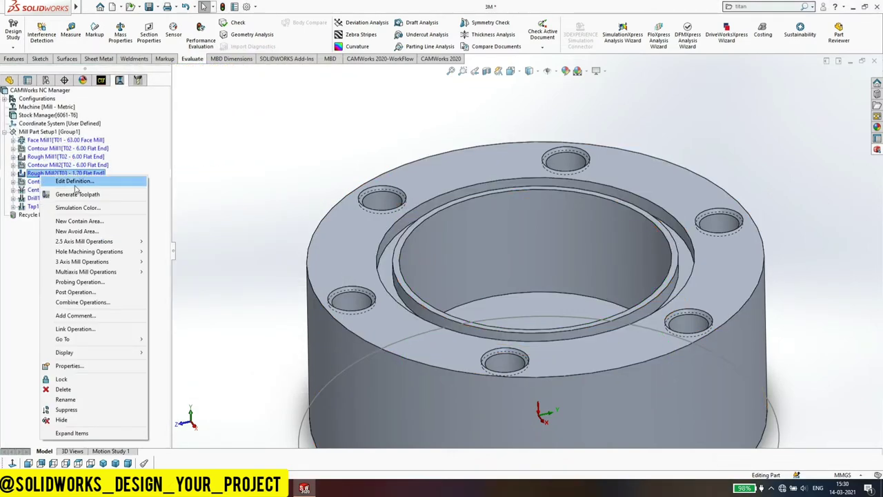
left_click(72, 182)
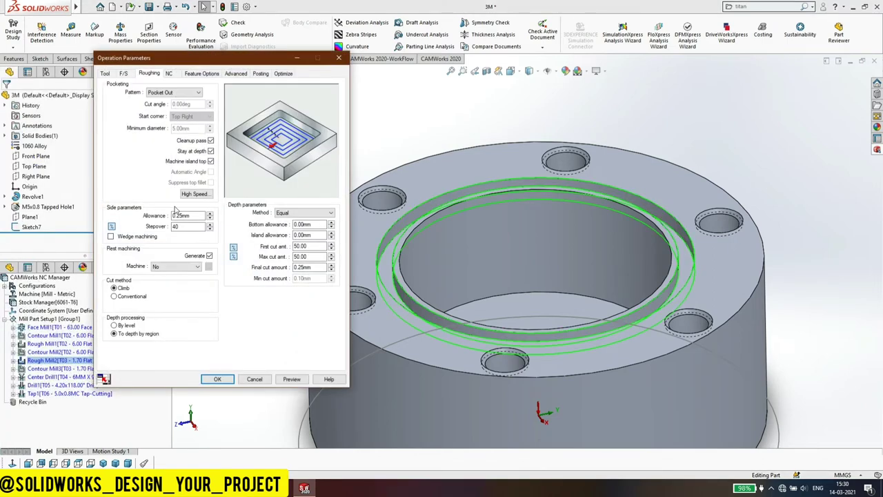
left_click(123, 73)
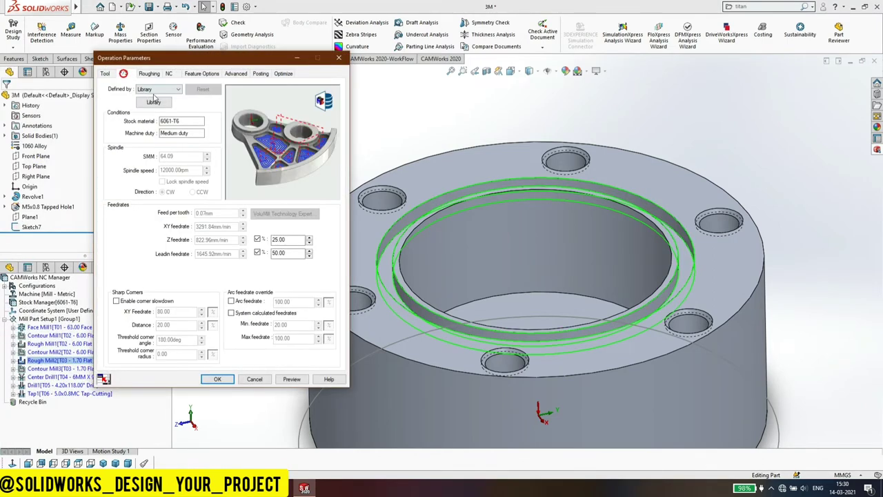
left_click(159, 89)
left_click(157, 100)
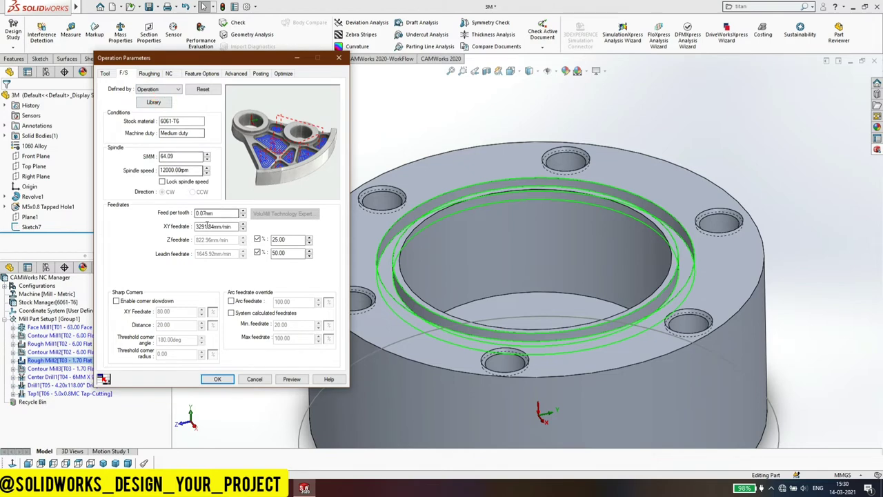
left_click_drag(218, 216, 161, 216)
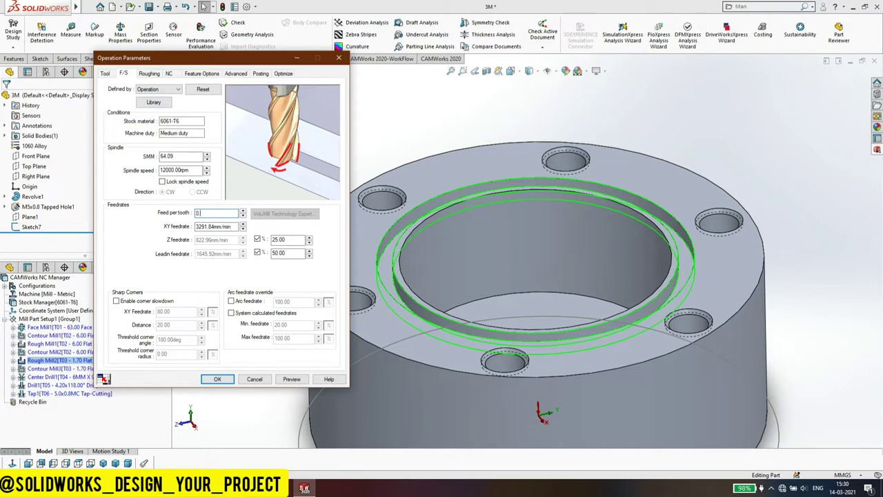
type(".01mm")
Set Rough Mill2's feed per tooth to 0.01 mm and spindle speed to 3500 rpm.
left_click(232, 226)
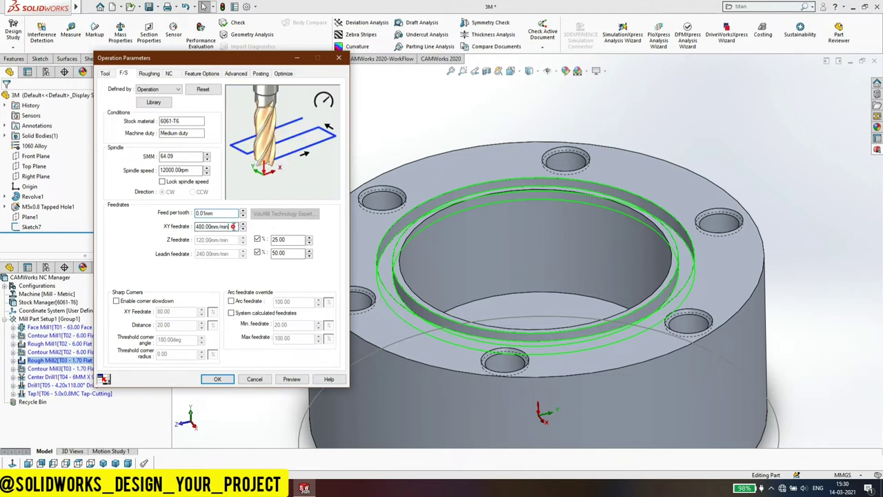
key("shift+Tab")
key("shift+Tab")
key("shift+Tab")
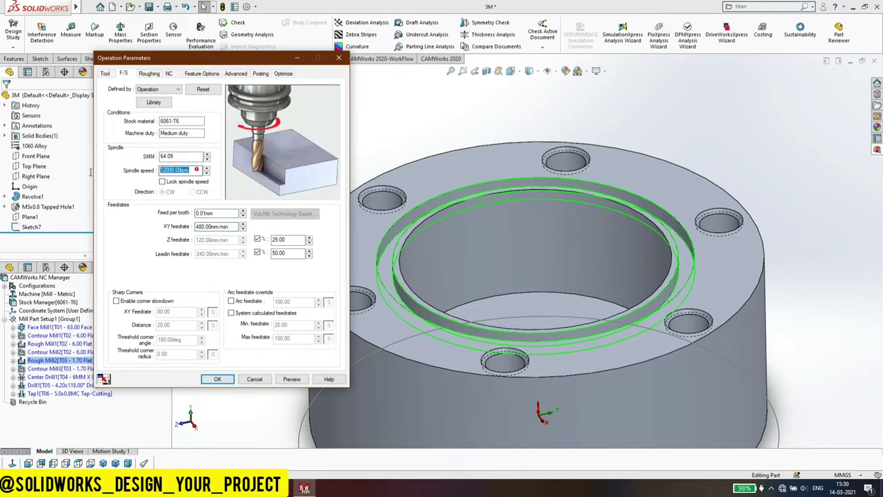
type("3500")
left_click(186, 158)
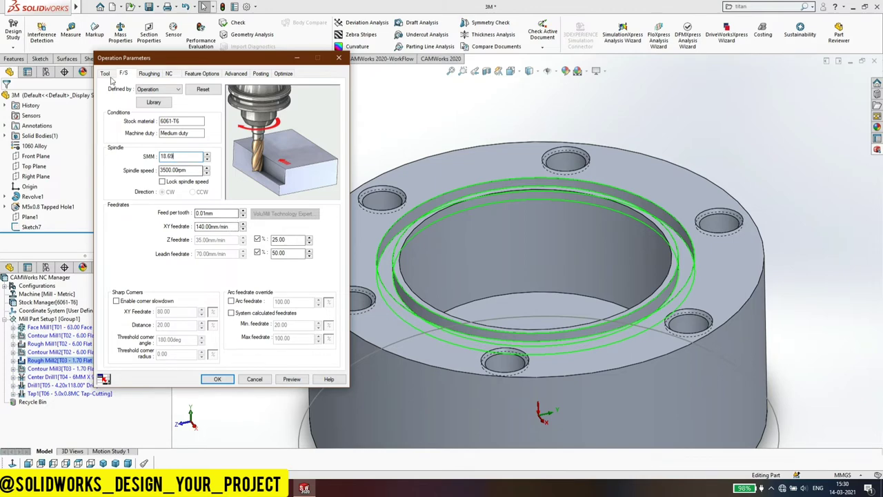
Set the first and max roughing cut depths to 0.5 mm and apply the parameters.
left_click(142, 73)
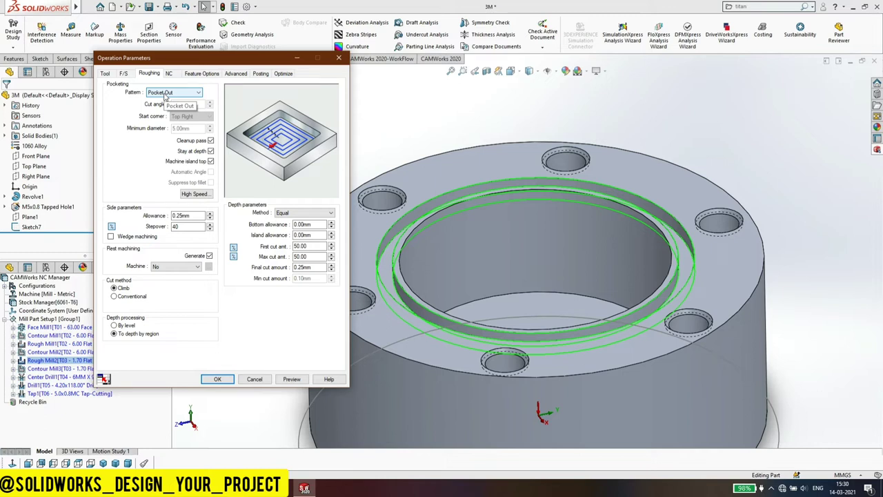
left_click(233, 246)
left_click(233, 257)
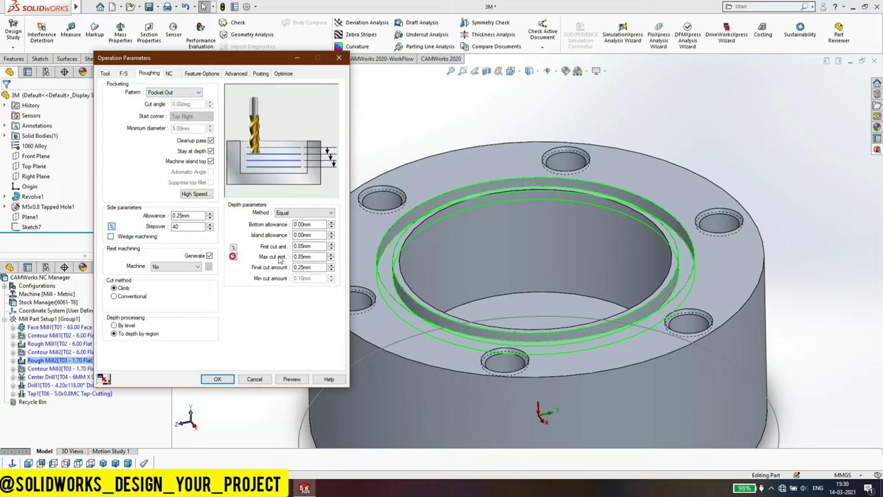
left_click(318, 247)
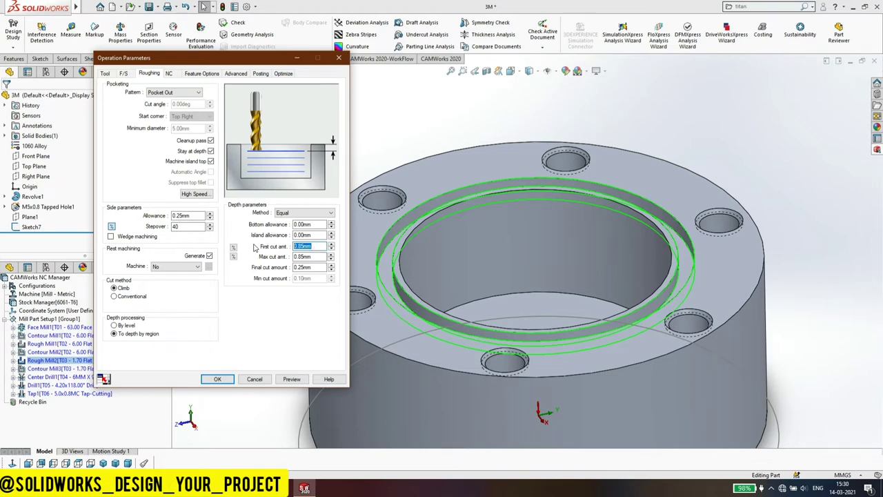
type("0.5")
key("Tab")
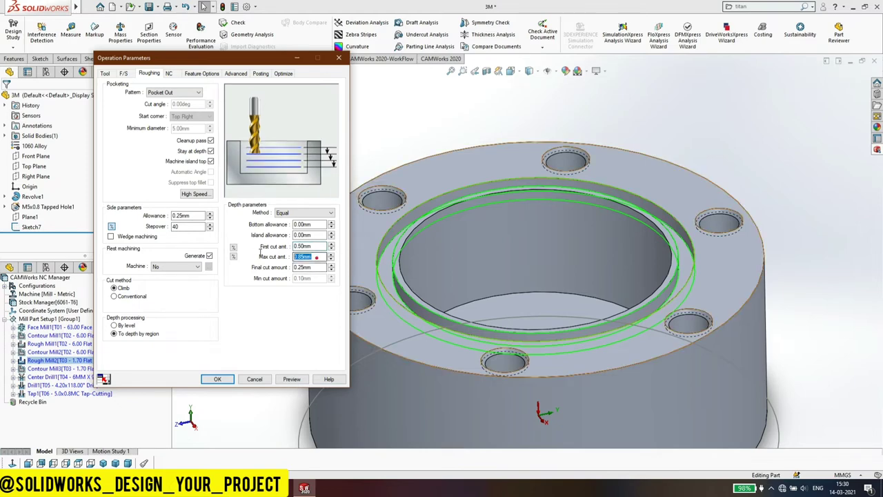
type("0.5")
left_click(217, 378)
mouse_move(68, 181)
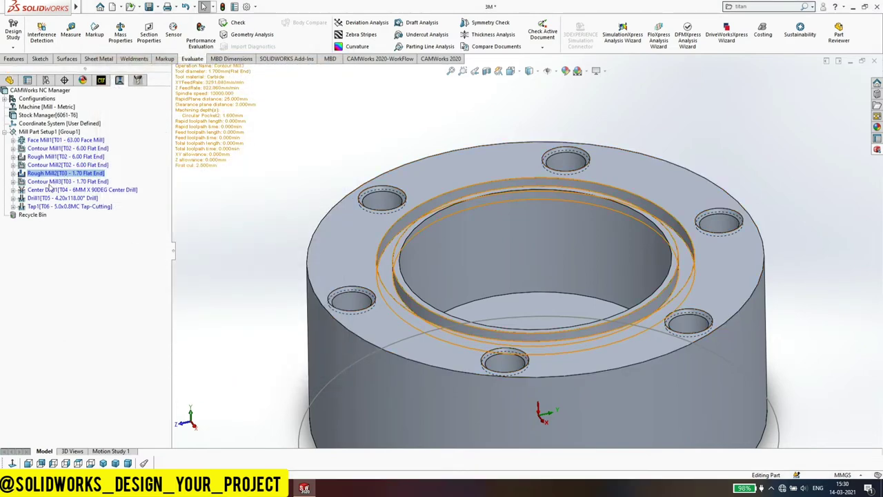
Give Contour Mill3 a 3500 rpm spindle speed and 0.01 mm feed per tooth.
left_click(48, 182)
right_click(50, 182)
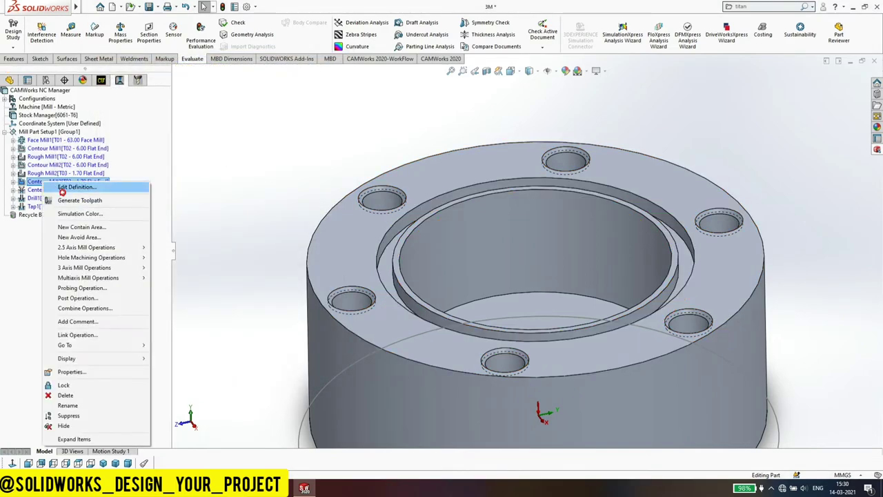
left_click(62, 189)
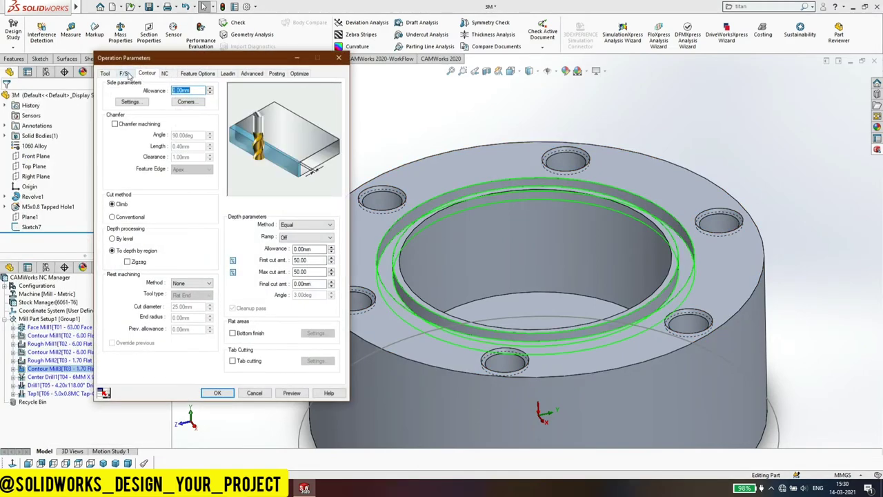
left_click(124, 74)
left_click(169, 89)
left_click(149, 102)
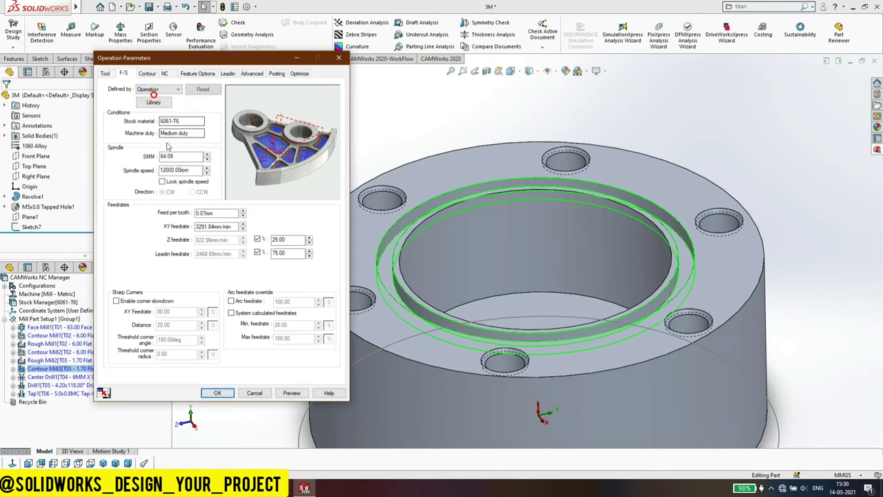
double_click(184, 171)
type("3500")
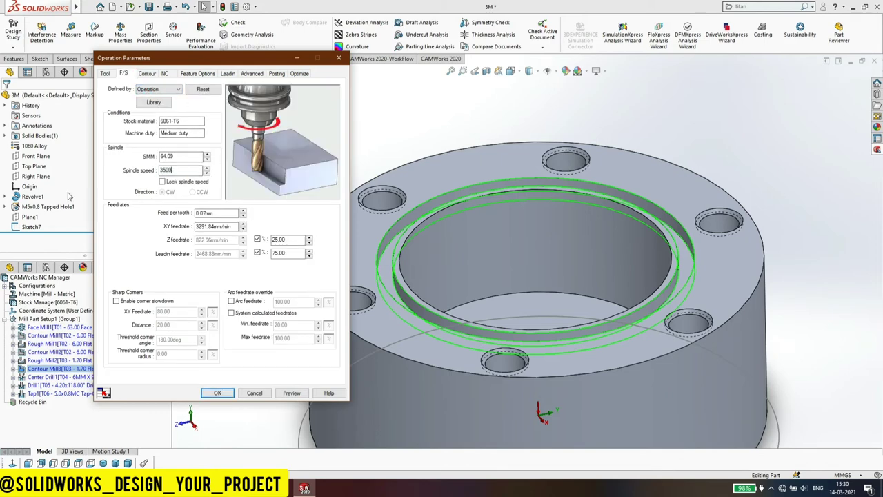
key("Tab")
type("0.0")
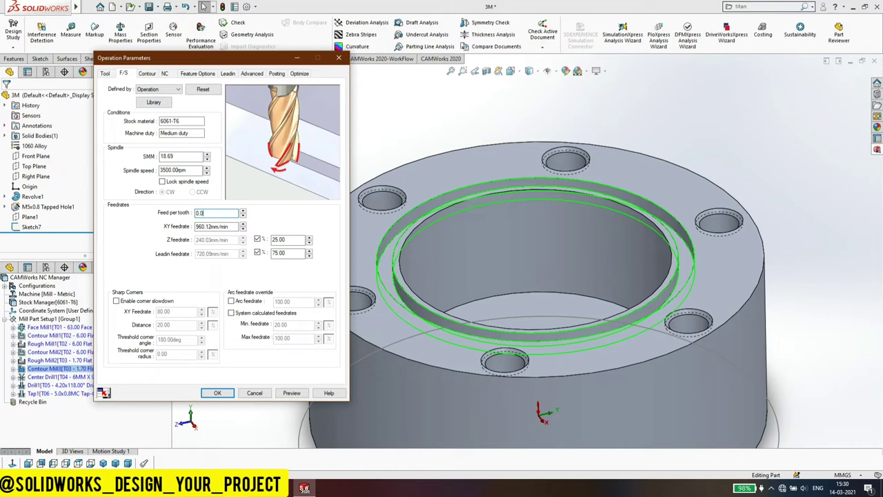
Set Contour Mill3's first and max cut depths to 0.5 mm, apply and save.
left_click(148, 73)
double_click(304, 260)
type("0.85mm")
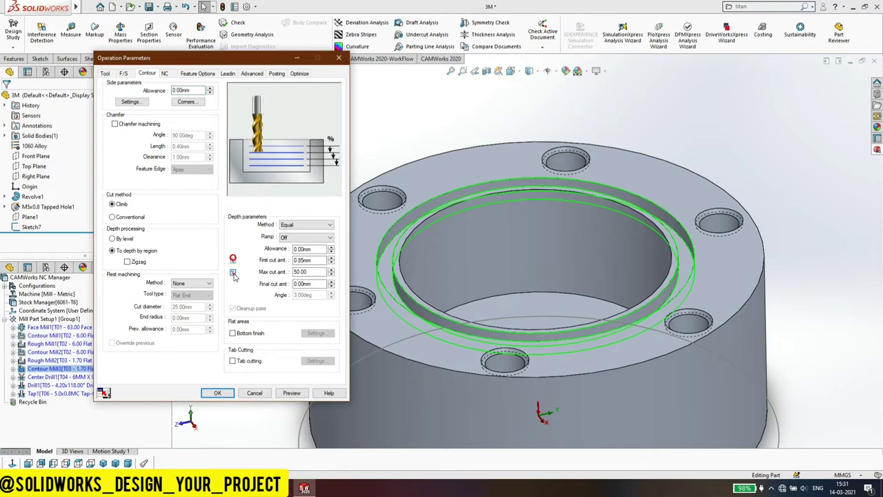
left_click(233, 273)
type("0.5")
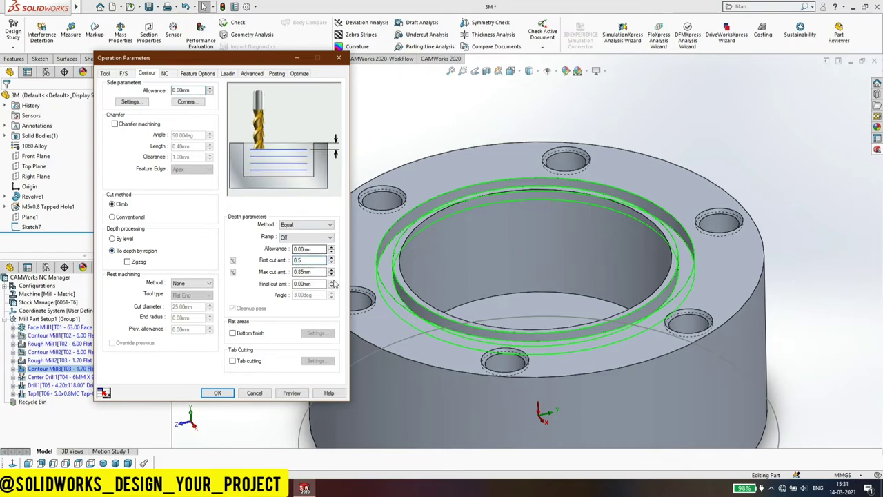
double_click(322, 272)
type("0")
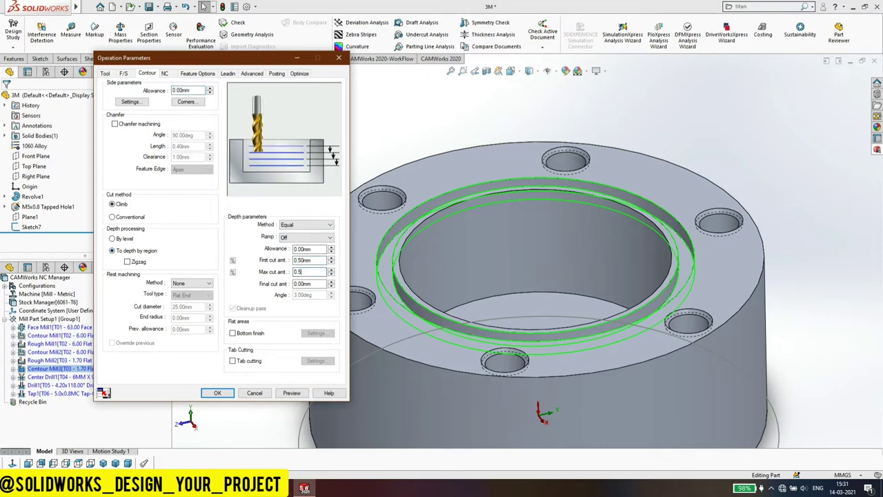
left_click(217, 392)
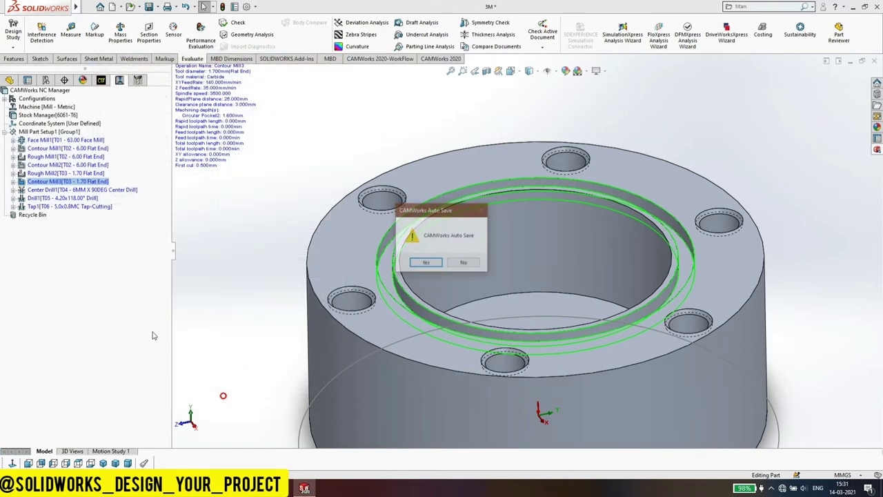
left_click(426, 263)
left_click(43, 192)
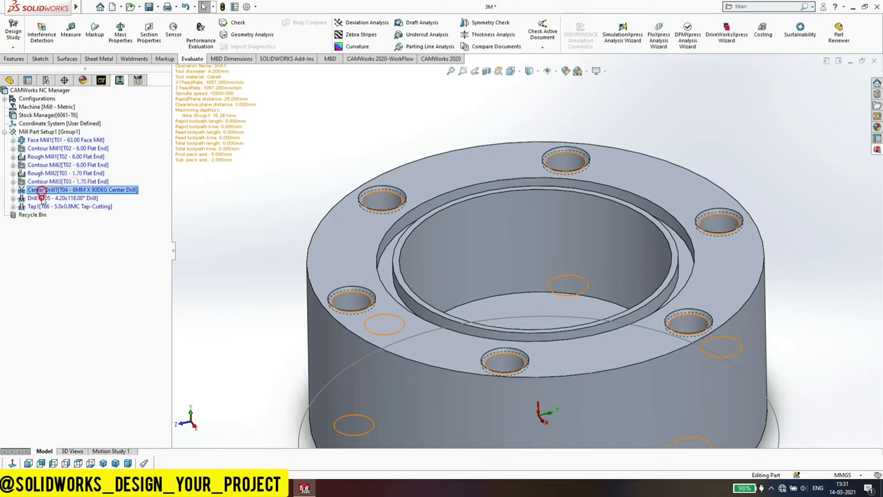
Set Drill1's sub-peck depth to 1 mm.
left_click(42, 199)
right_click(43, 198)
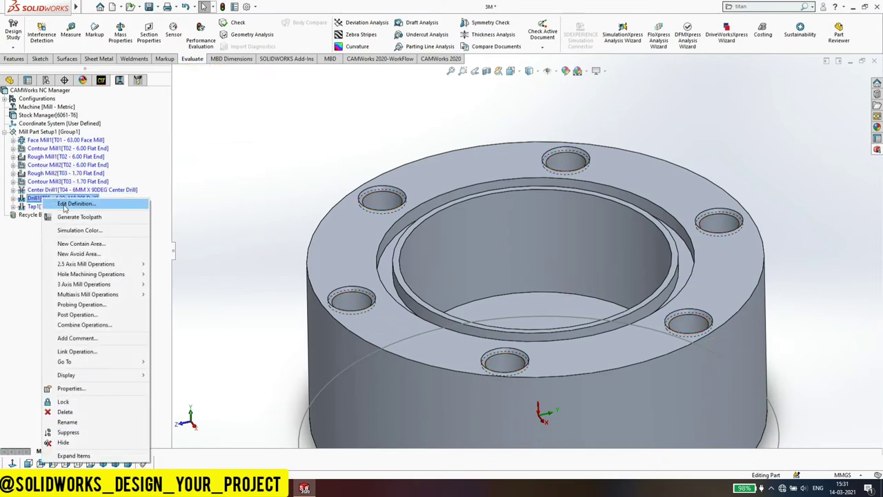
left_click(64, 205)
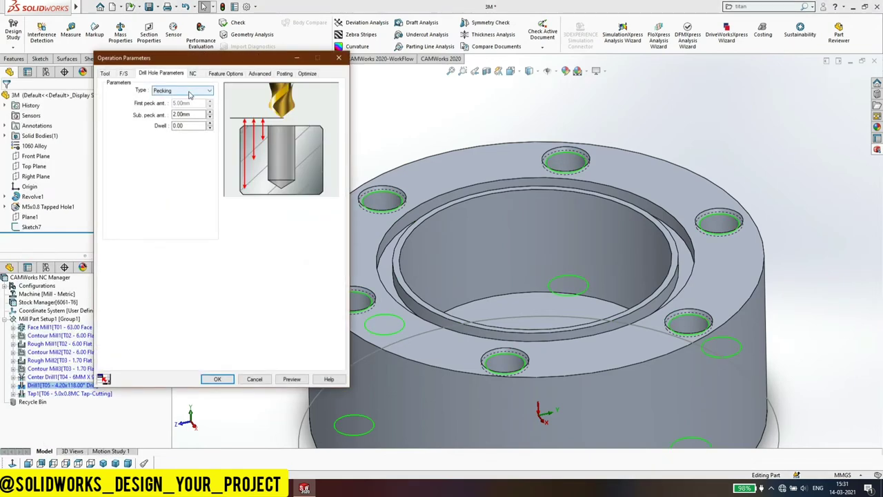
double_click(188, 113)
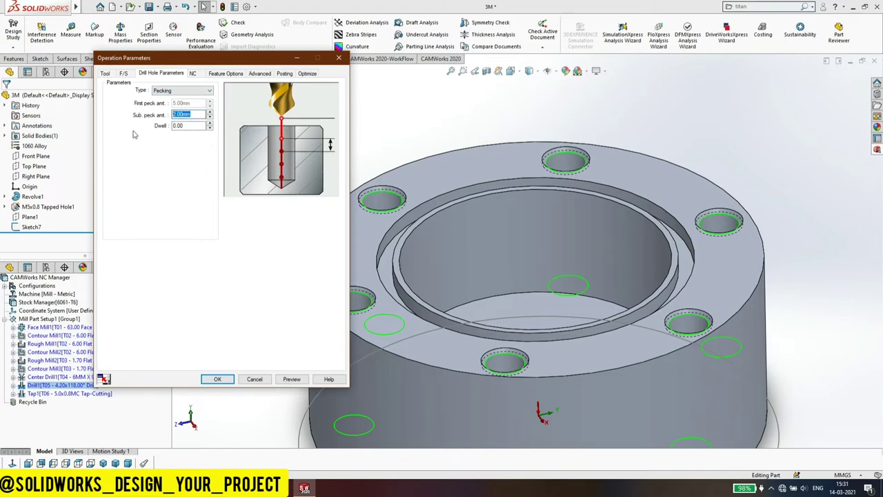
type("1")
left_click(217, 379)
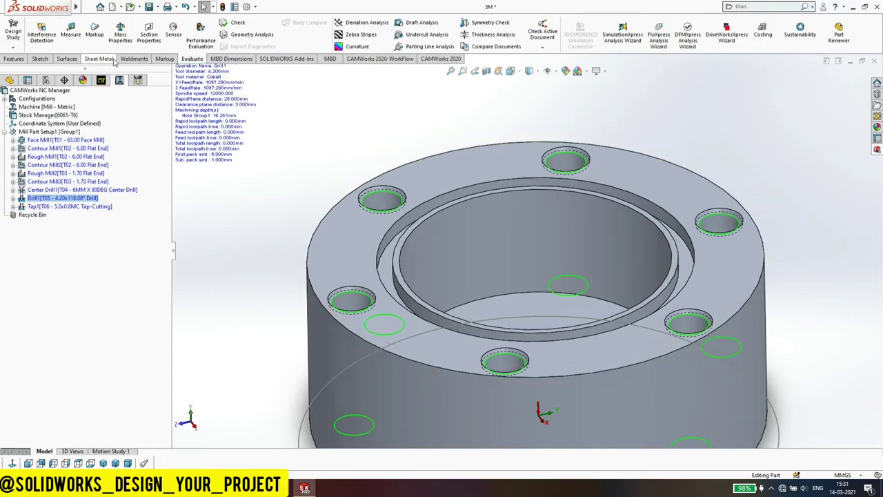
Regenerate all toolpaths for Mill Part Setup1 and review the Contour Mill3 toolpath.
right_click(50, 132)
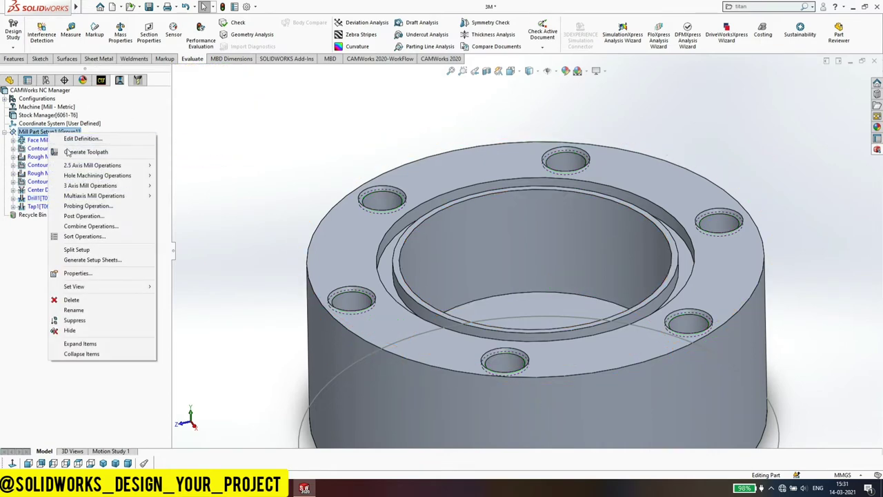
left_click(82, 152)
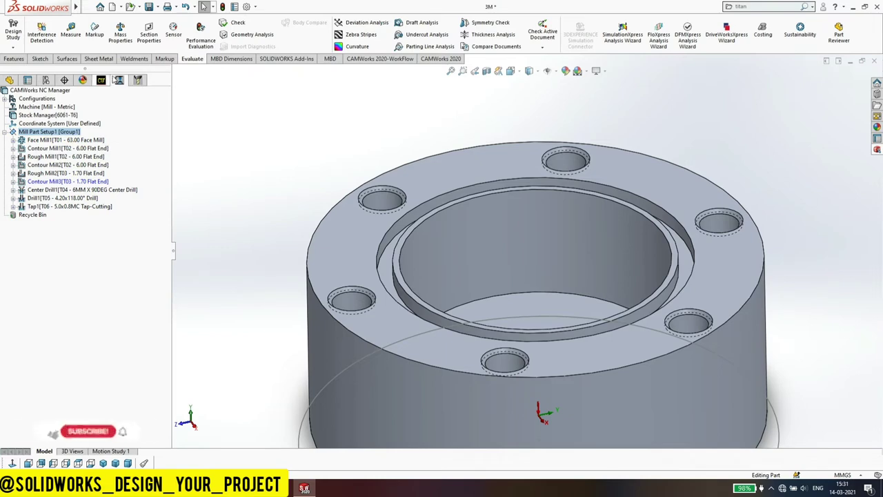
left_click(116, 80)
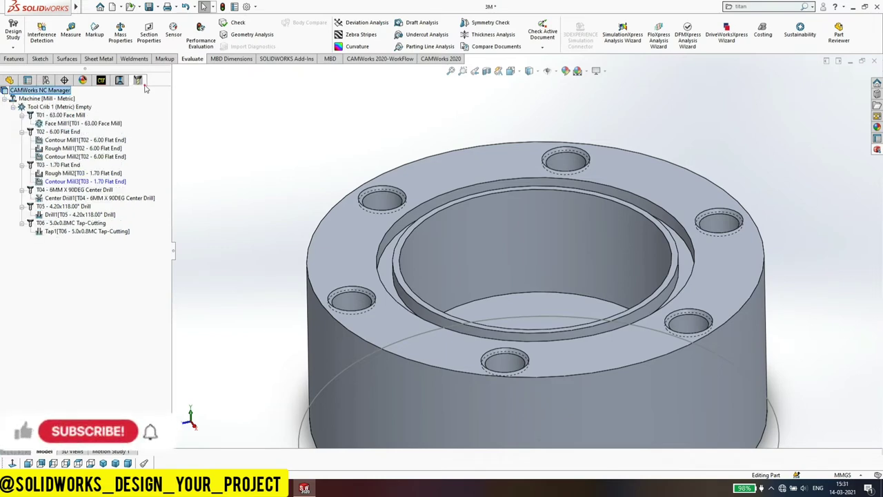
left_click(66, 182)
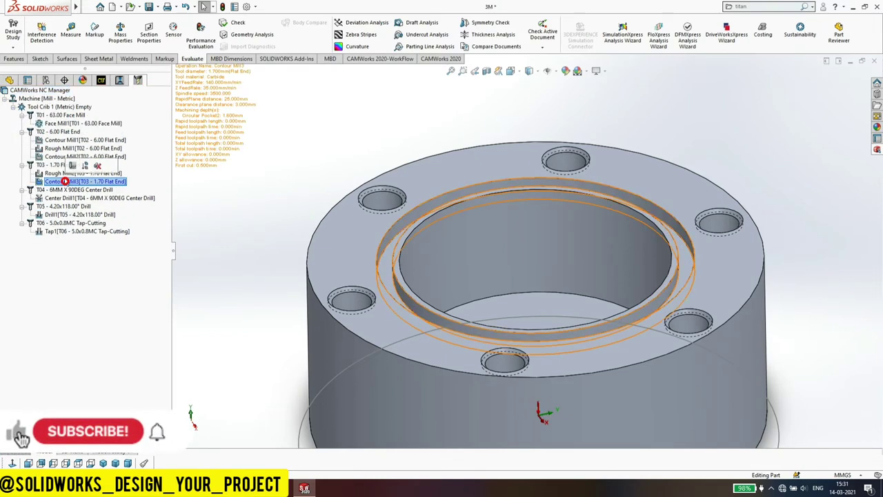
left_click(120, 80)
Reopen Contour Mill3's operation parameters.
left_click(34, 181)
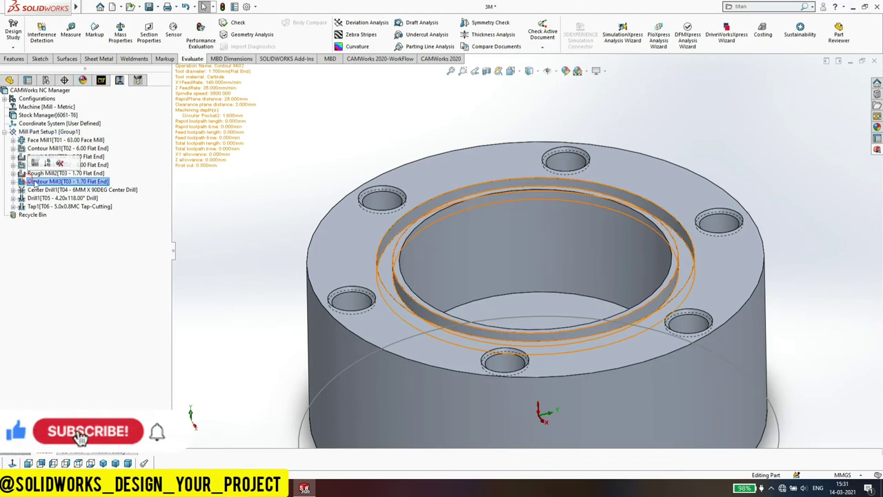
right_click(41, 182)
key("Escape")
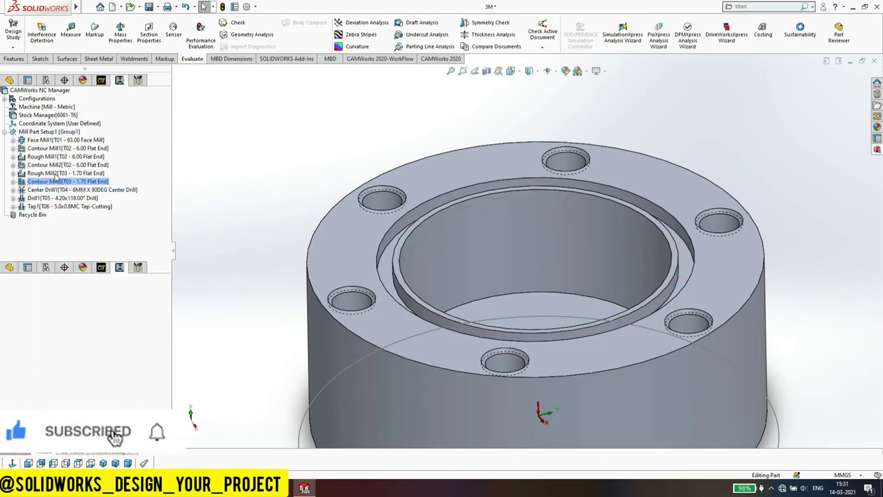
double_click(56, 180)
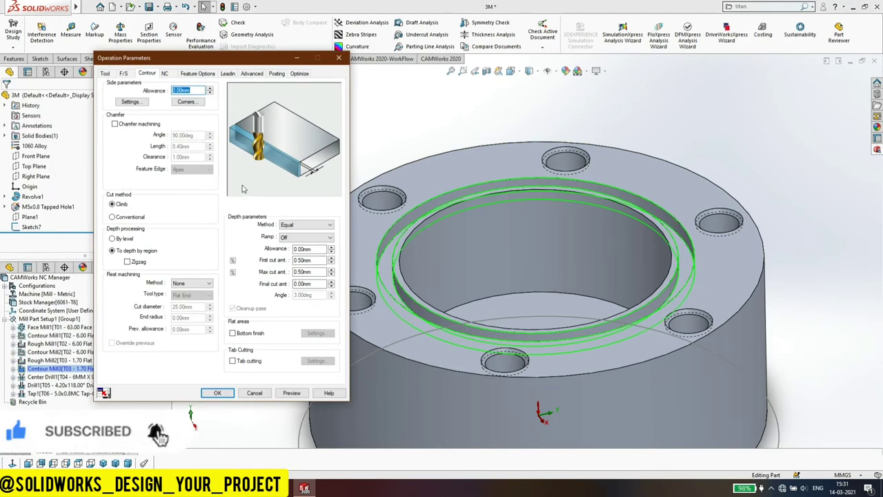
Set Contour Mill3's lead-in type to None.
left_click(226, 73)
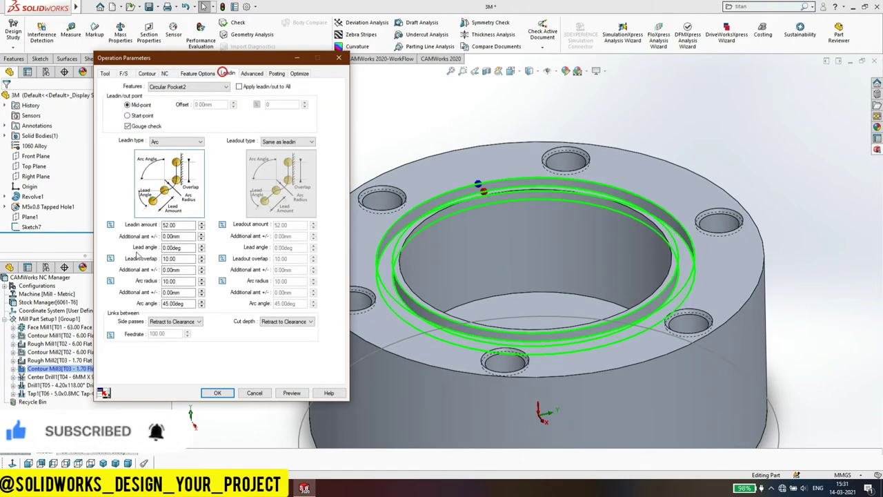
left_click(171, 141)
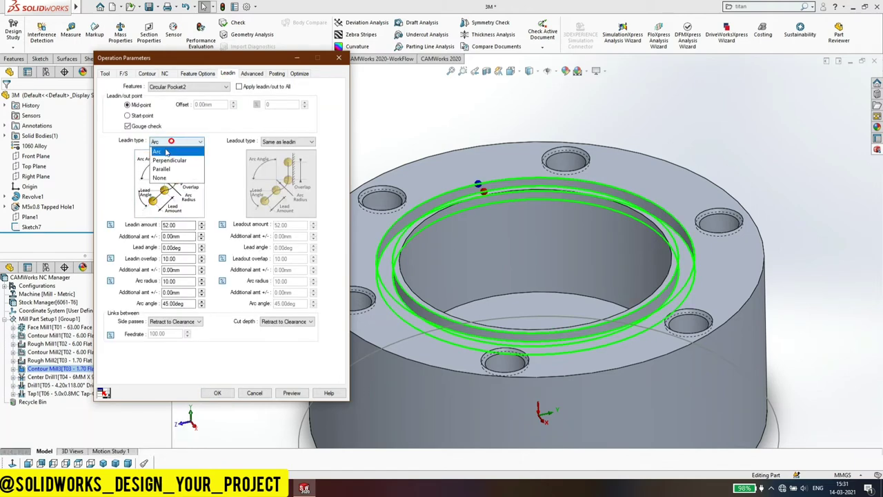
left_click(159, 177)
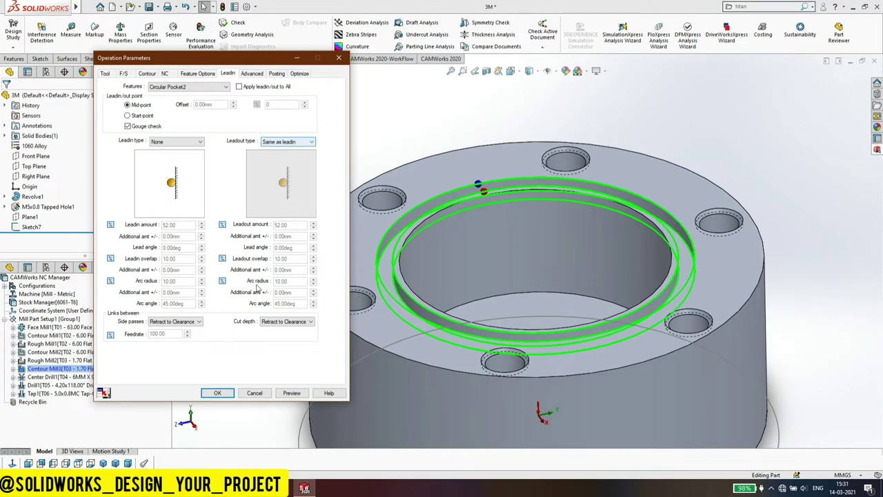
left_click(218, 393)
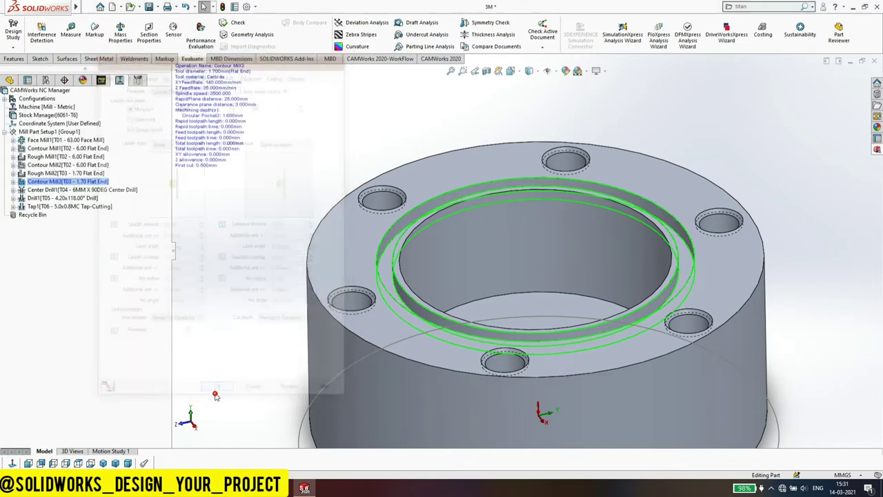
Regenerate the Contour Mill3 toolpath and expand the operation in the tree.
right_click(50, 181)
left_click(69, 200)
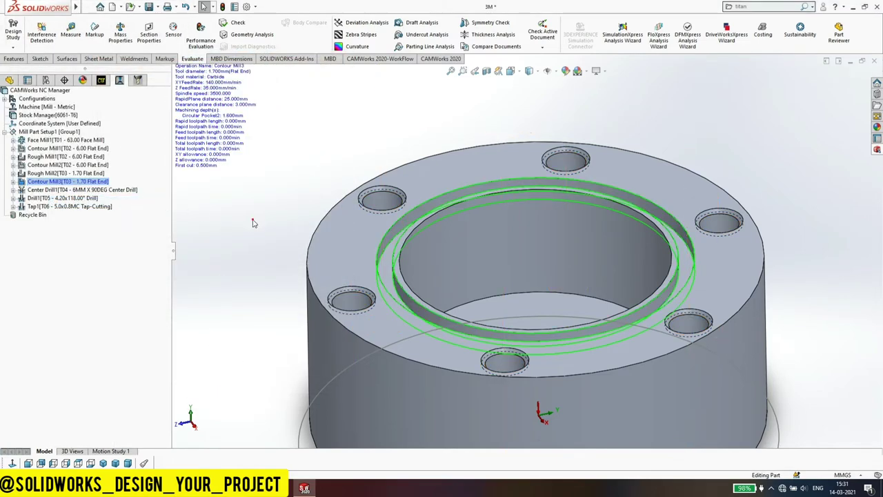
right_click(42, 182)
left_click(69, 422)
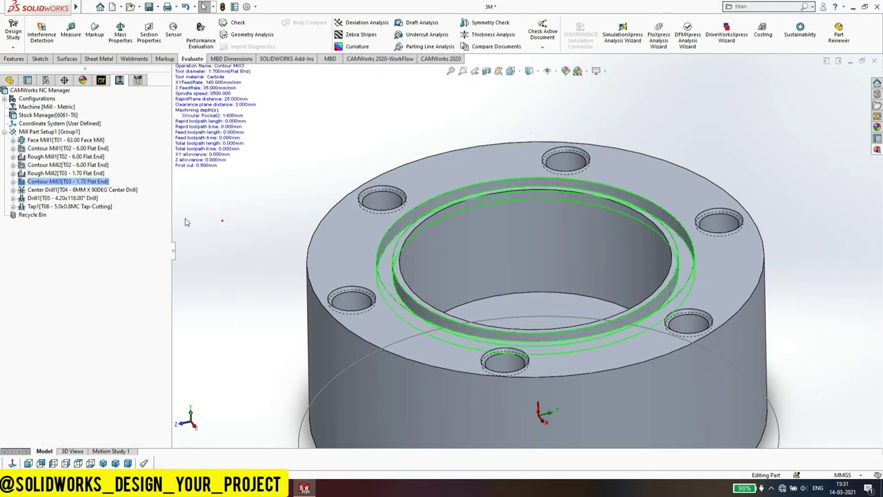
left_click(13, 181)
Review Contour Mill3's feature, NC, contour and corner settings, keeping Circular Pocket2 unchanged.
right_click(40, 190)
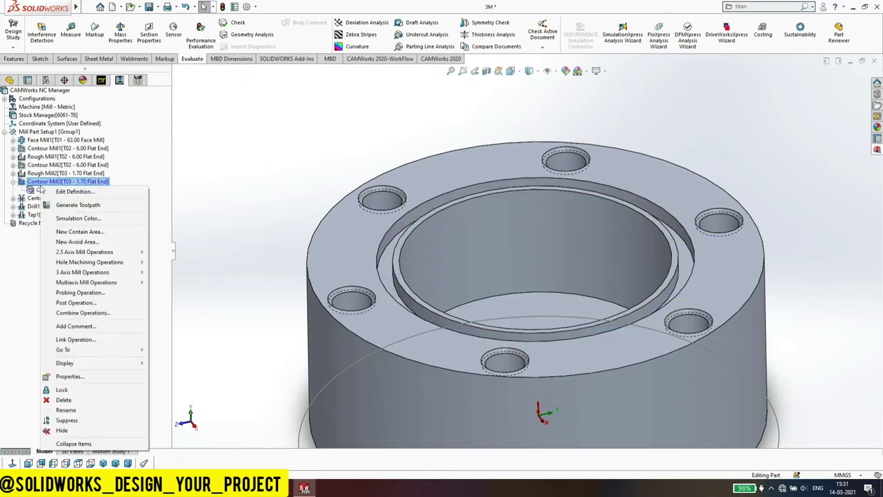
right_click(41, 190)
left_click(53, 198)
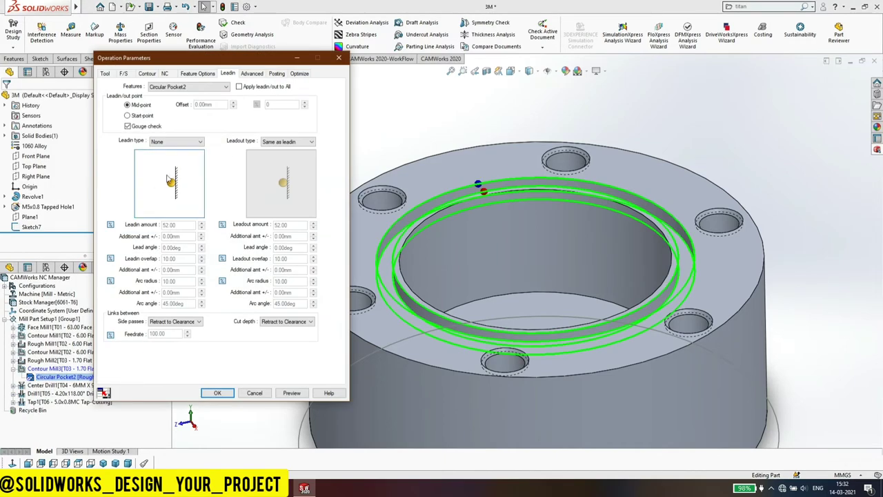
left_click(182, 88)
left_click(182, 89)
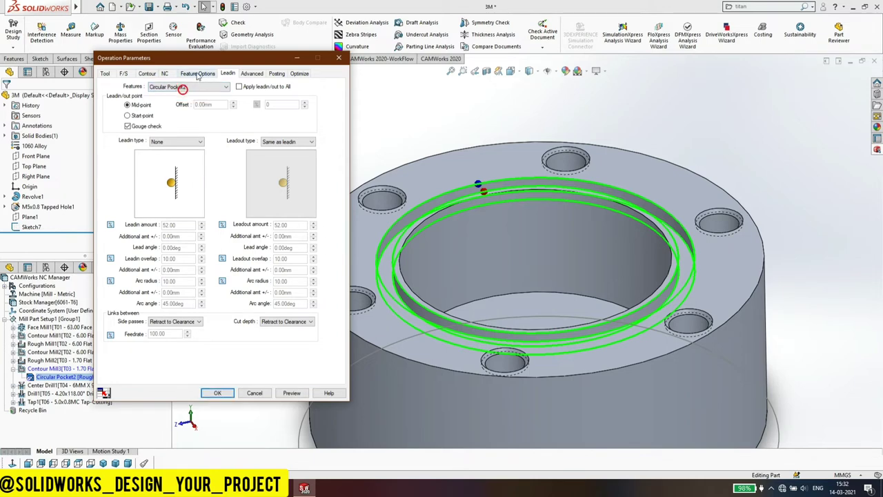
left_click(193, 74)
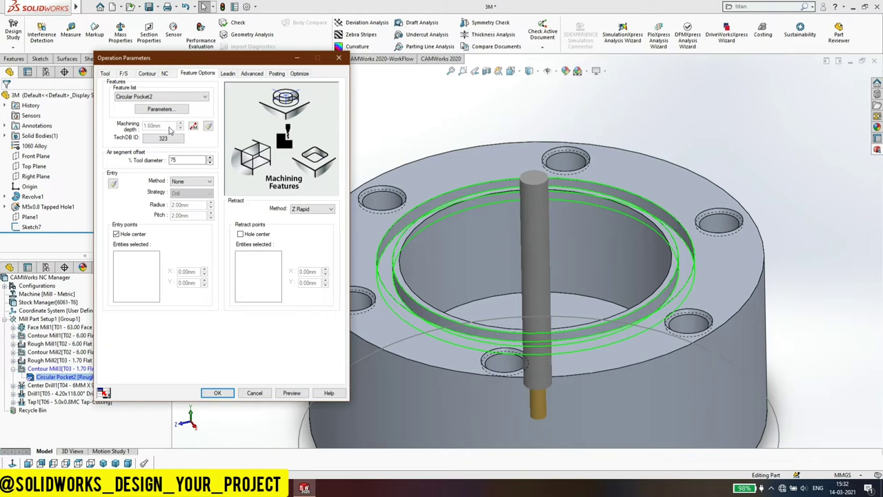
left_click(164, 73)
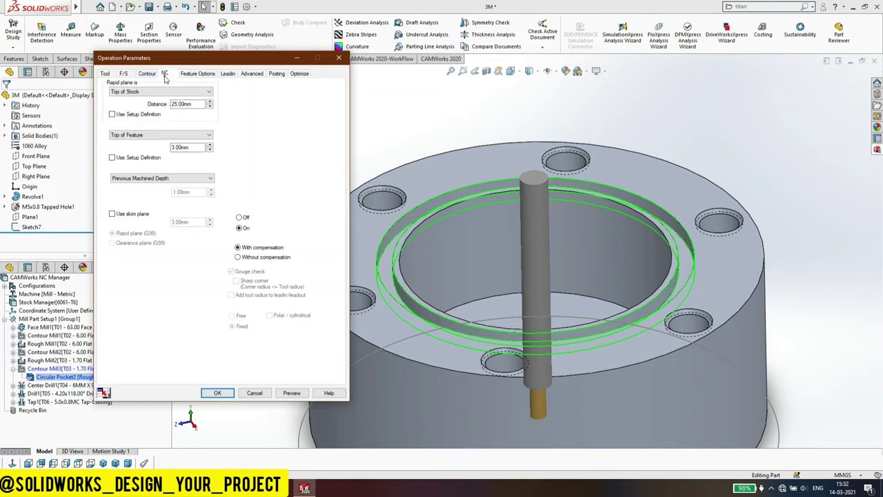
left_click(148, 74)
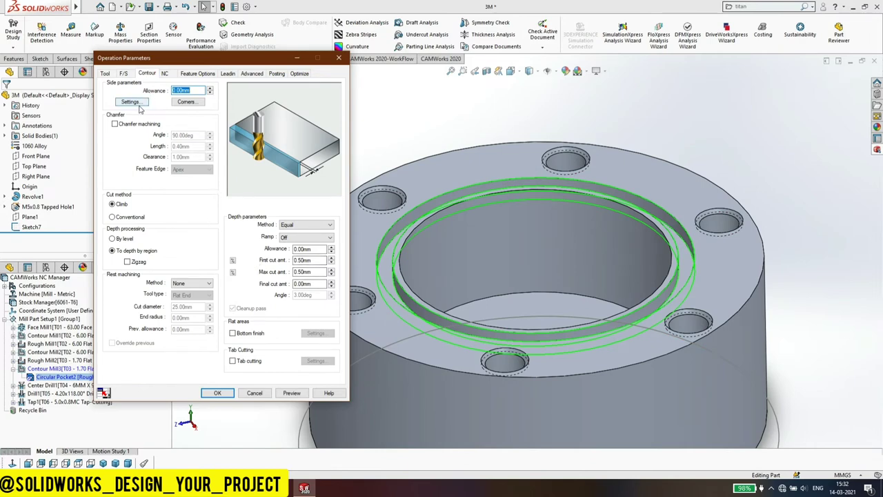
left_click(186, 102)
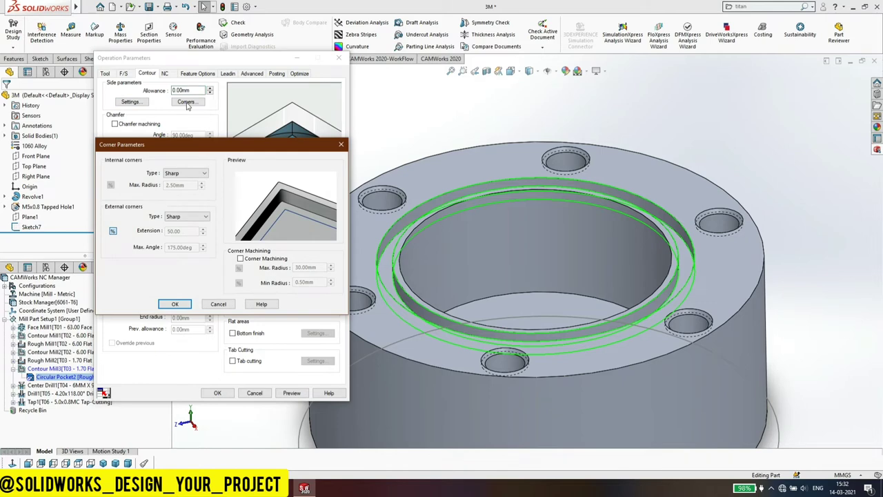
left_click(174, 303)
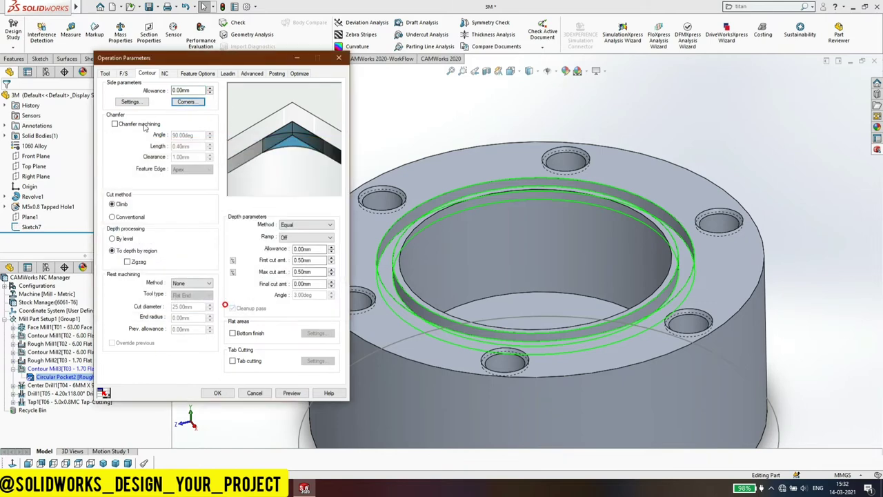
Reset Contour Mill3's feeds and speeds to 12000 rpm and 3291.84 mm/min XY feed.
left_click(124, 73)
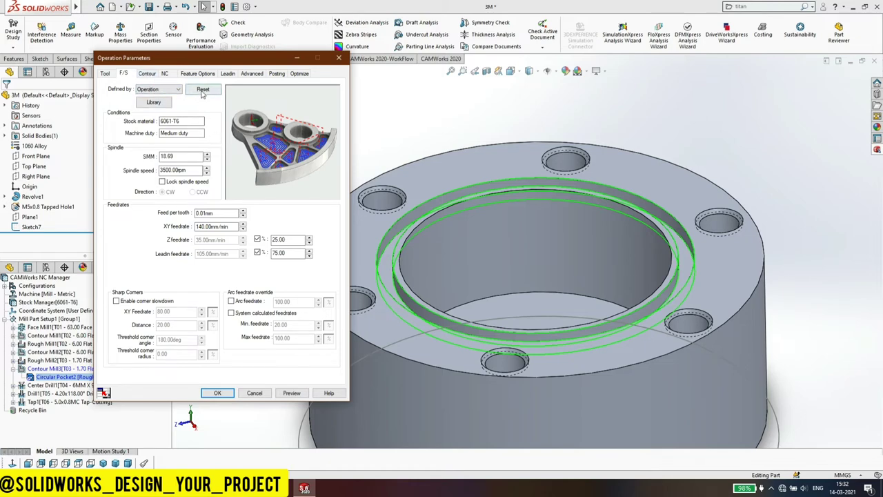
left_click(201, 91)
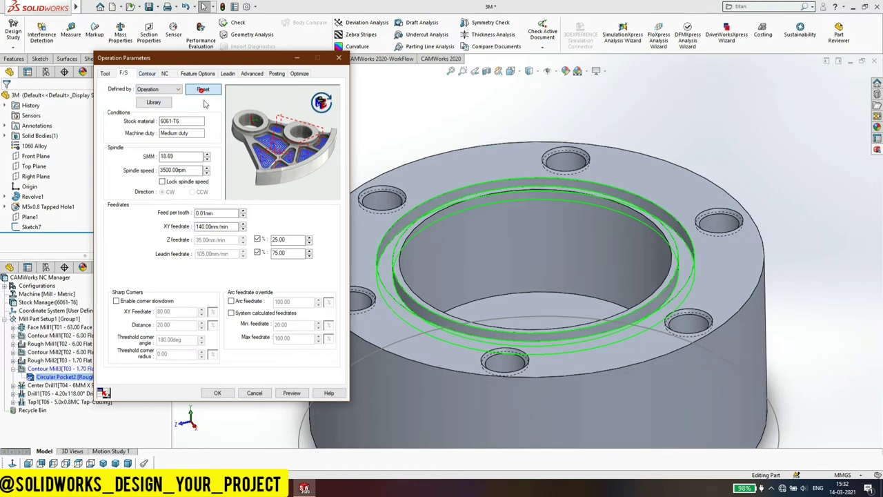
left_click(218, 392)
left_click(416, 265)
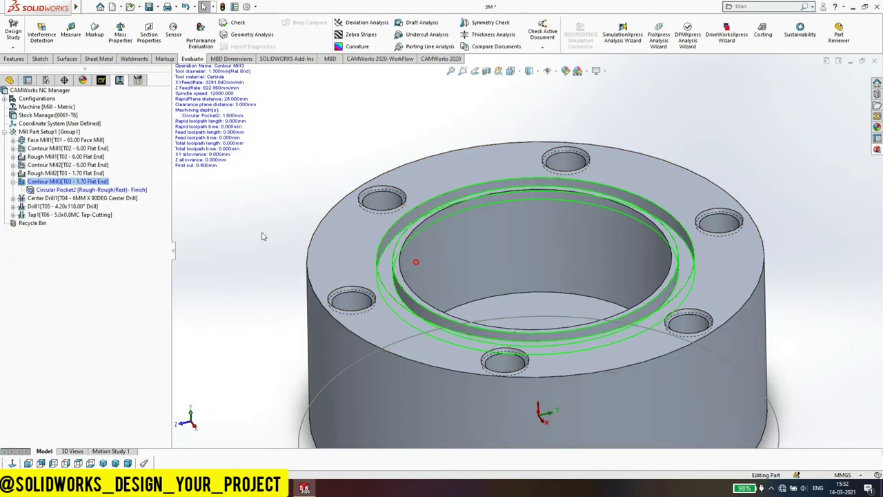
right_click(75, 181)
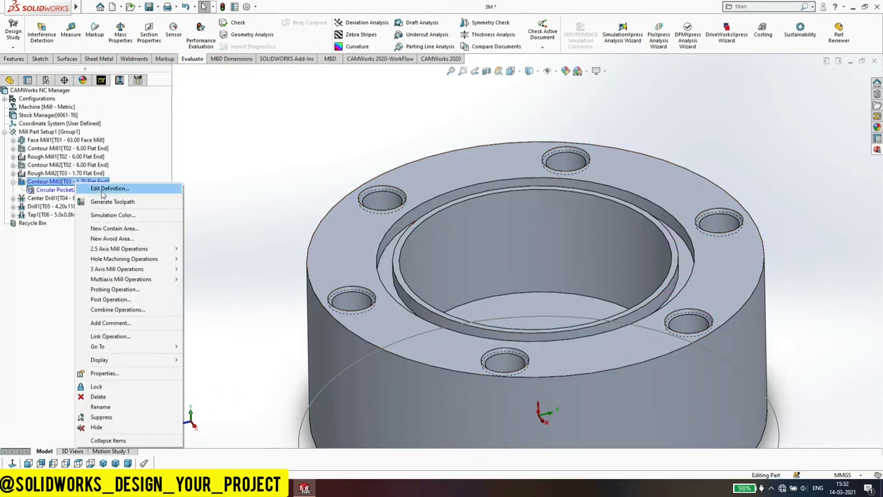
Show the CAMWorks Feature Tree and select the Circular Pocket2 feature.
left_click(103, 201)
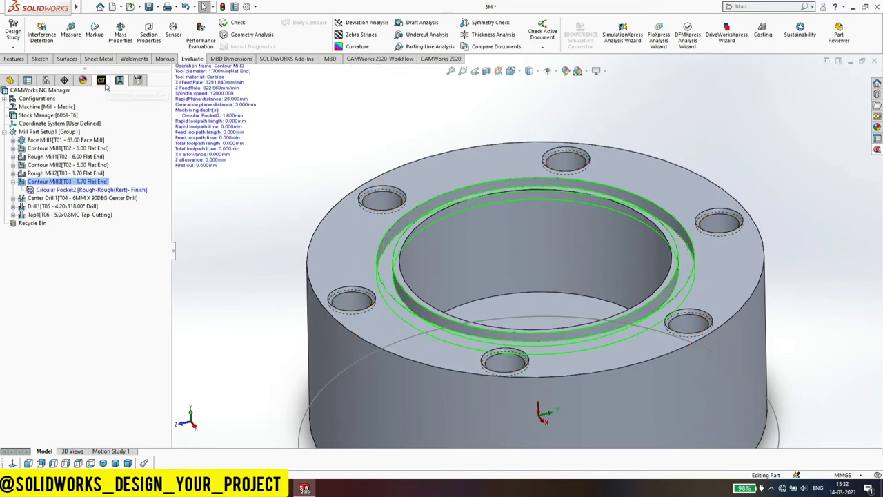
left_click(103, 82)
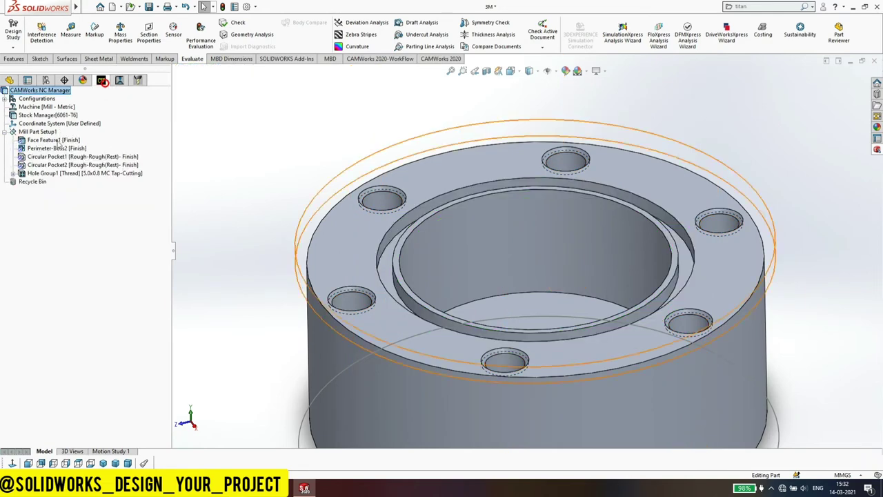
left_click(32, 166)
Change Circular Pocket2's machining strategy to Finish.
right_click(31, 167)
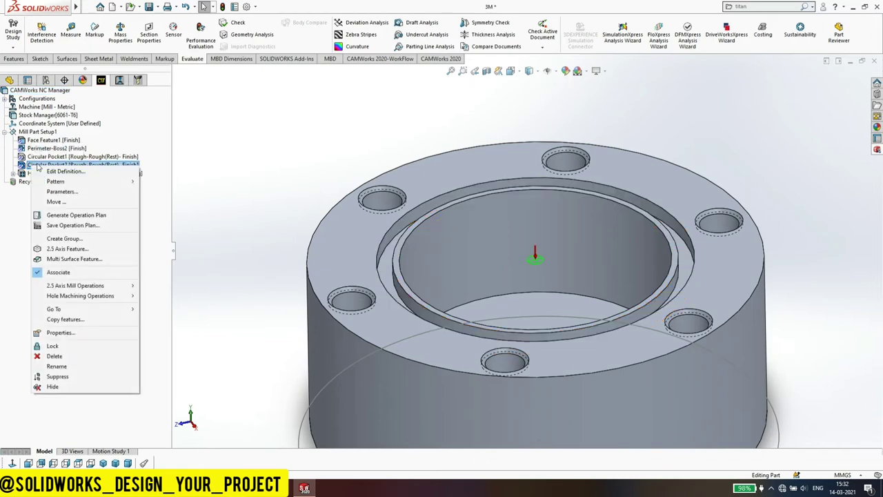
left_click(43, 171)
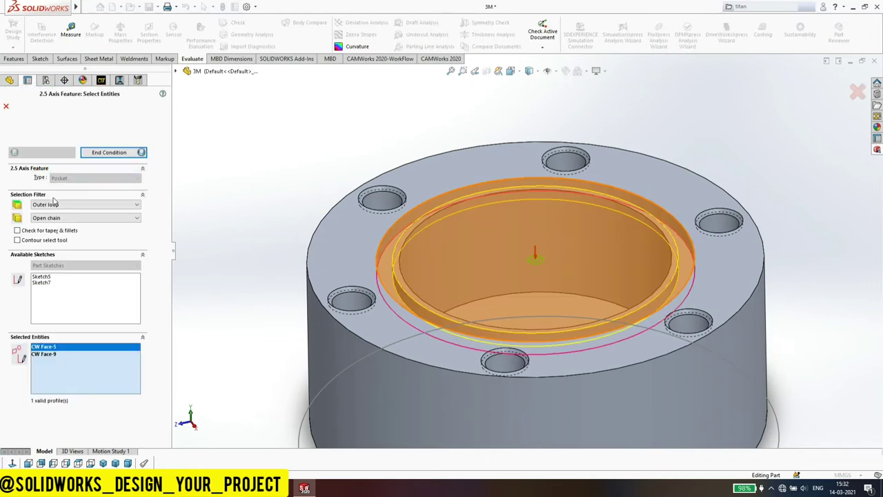
left_click(83, 153)
left_click(83, 192)
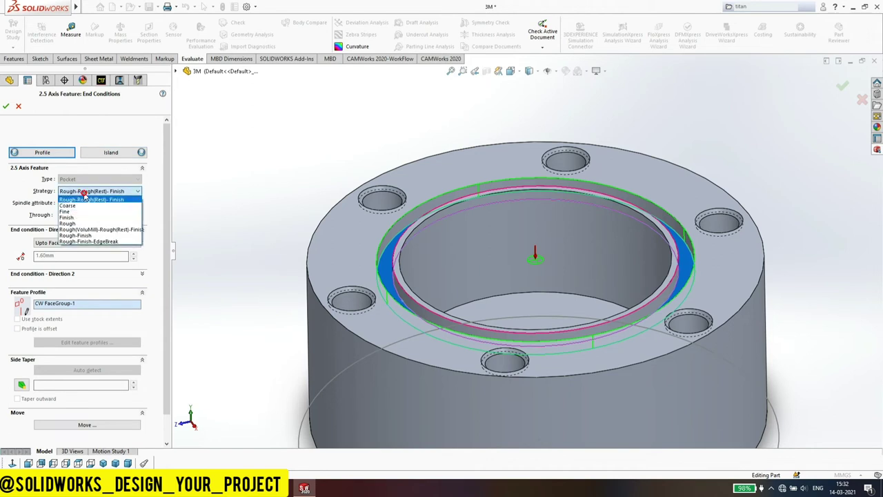
left_click(69, 217)
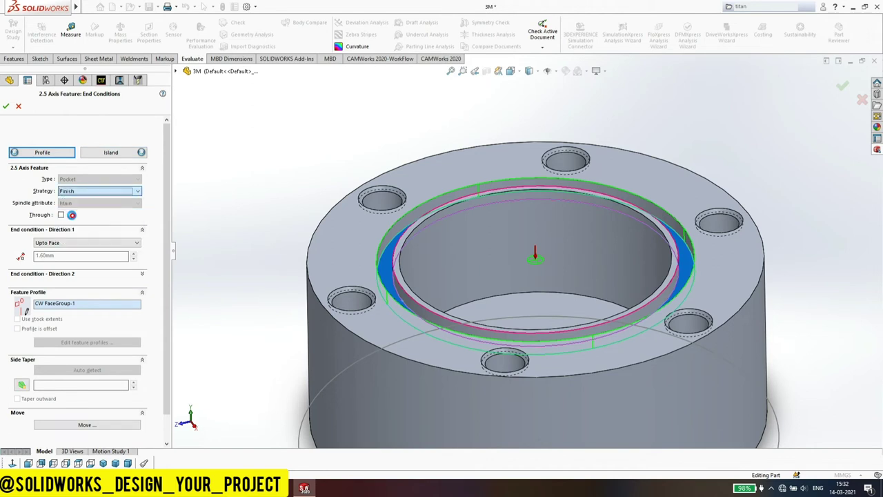
key("Return")
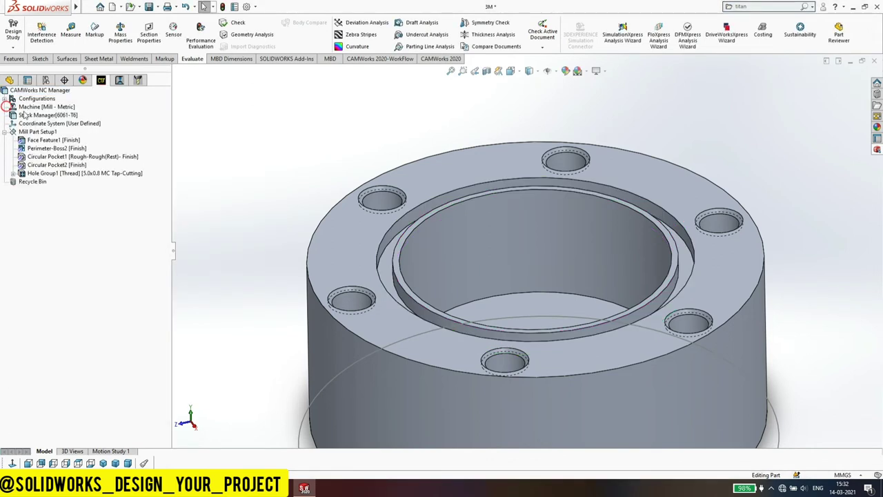
Generate an updated operation plan for Circular Pocket2, adding Contour Mill4.
left_click(59, 166)
right_click(45, 168)
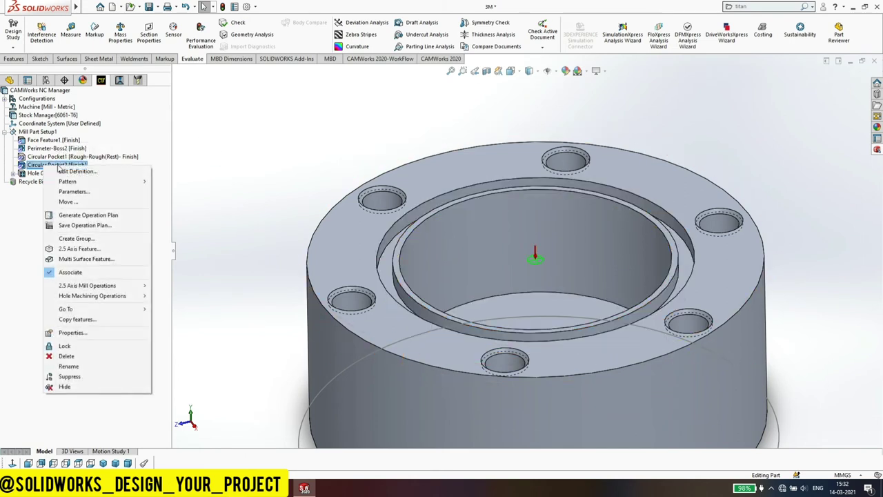
left_click(63, 218)
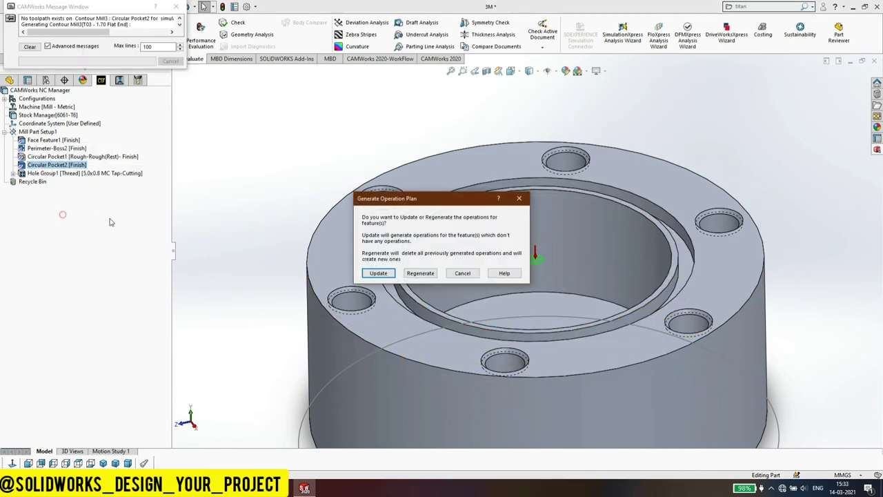
left_click(414, 276)
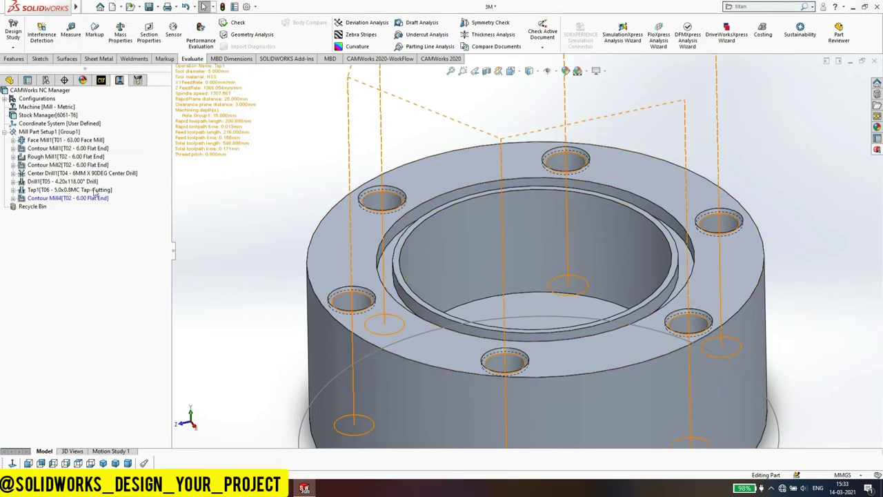
mouse_move(62, 180)
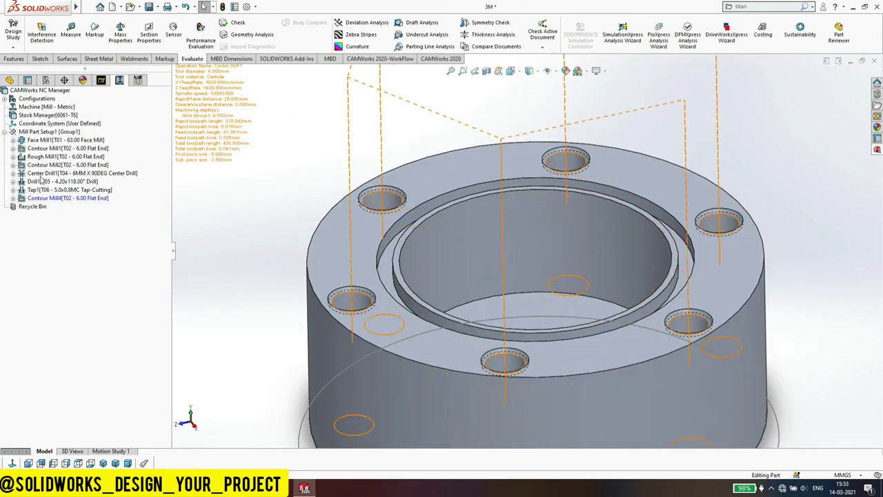
Generate Contour Mill4's toolpath, check its parameters, then select Circular Pocket2 in the feature tree.
right_click(38, 199)
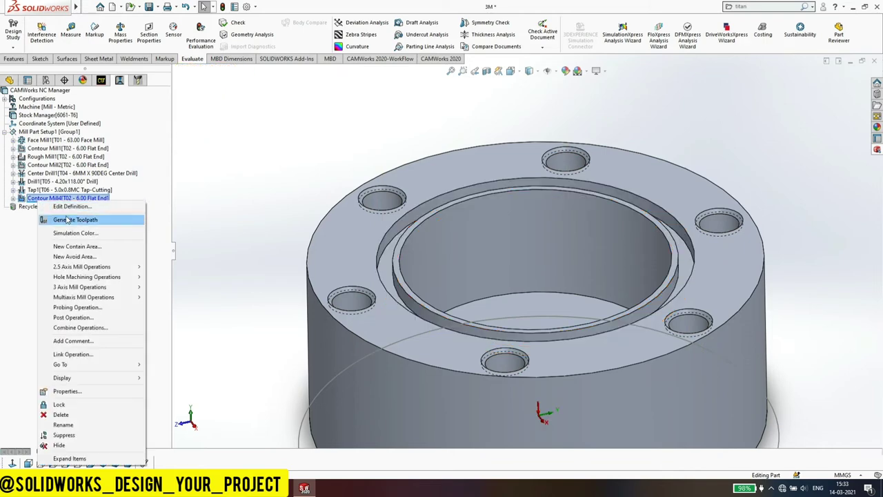
left_click(67, 219)
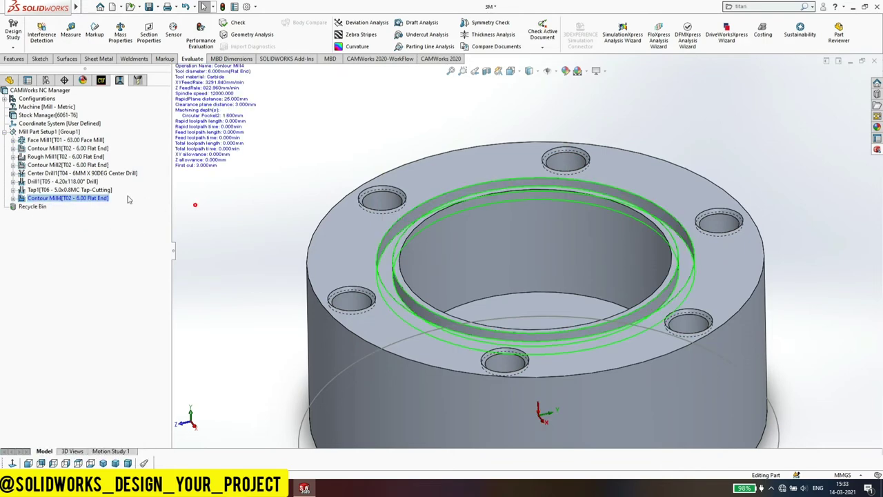
right_click(53, 198)
left_click(79, 208)
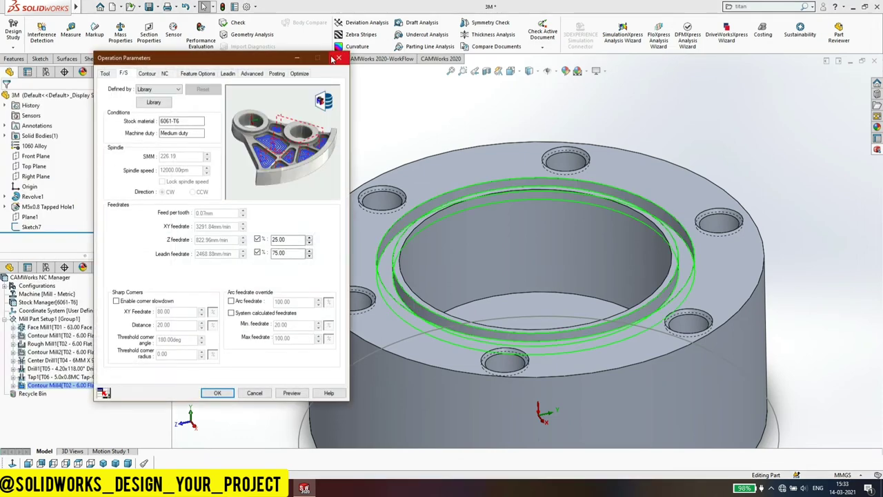
left_click(336, 58)
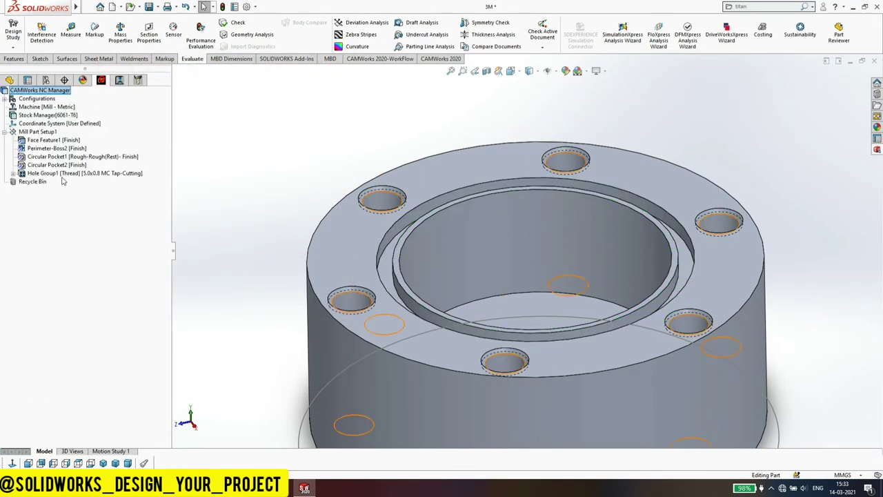
left_click(36, 166)
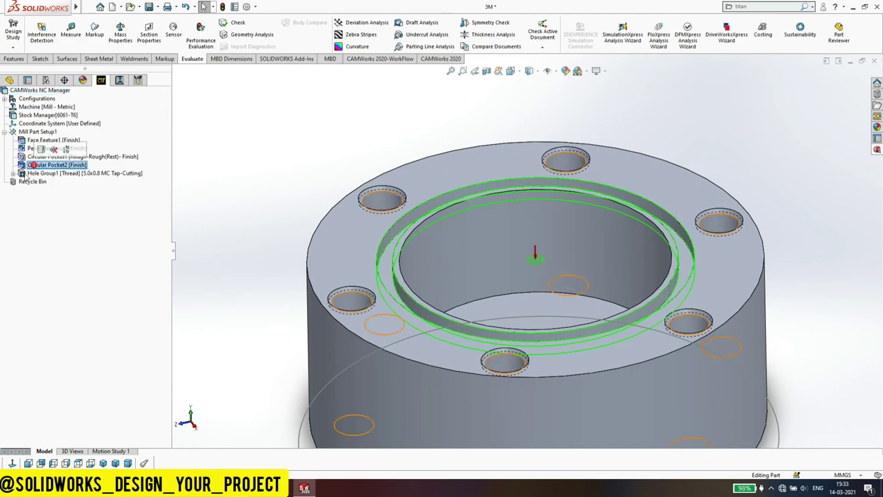
right_click(50, 167)
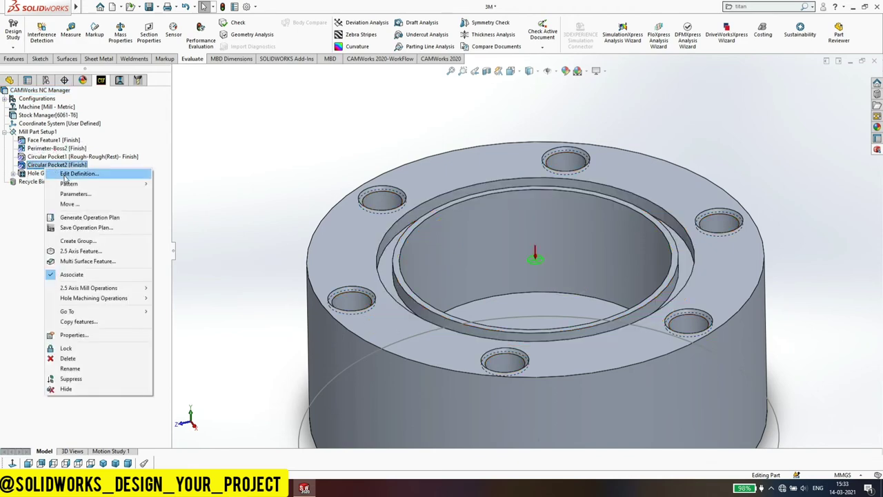
Replace Circular Pocket2's island entity with the inner pocket face and save.
left_click(78, 173)
left_click(102, 153)
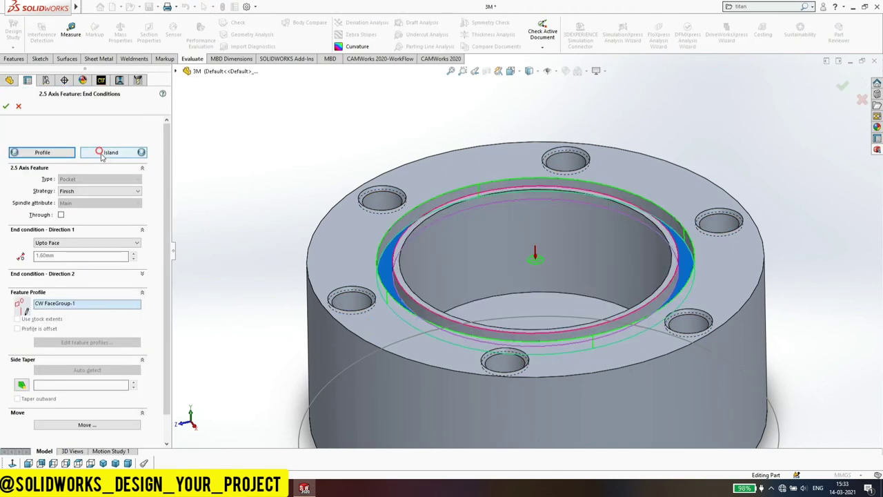
left_click(102, 153)
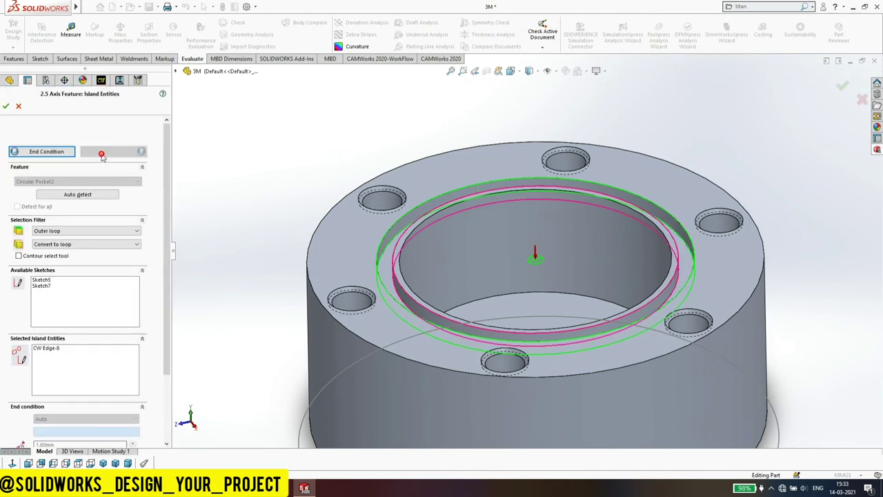
left_click(57, 371)
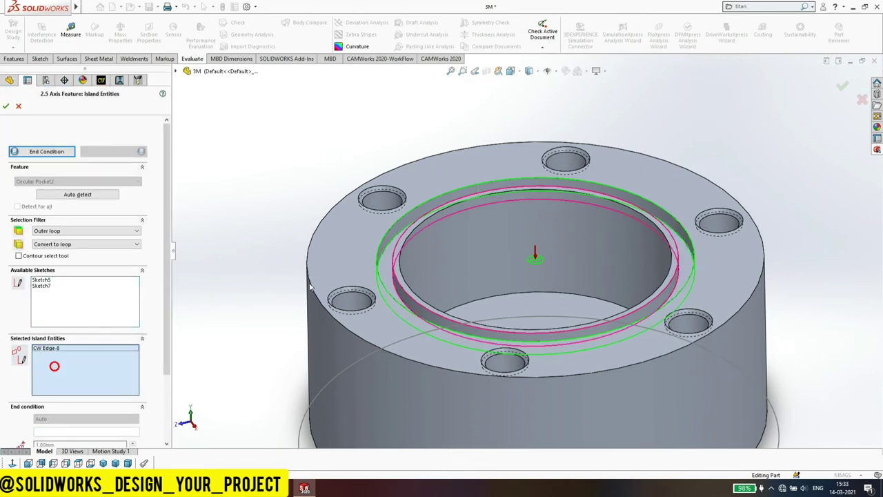
right_click(96, 370)
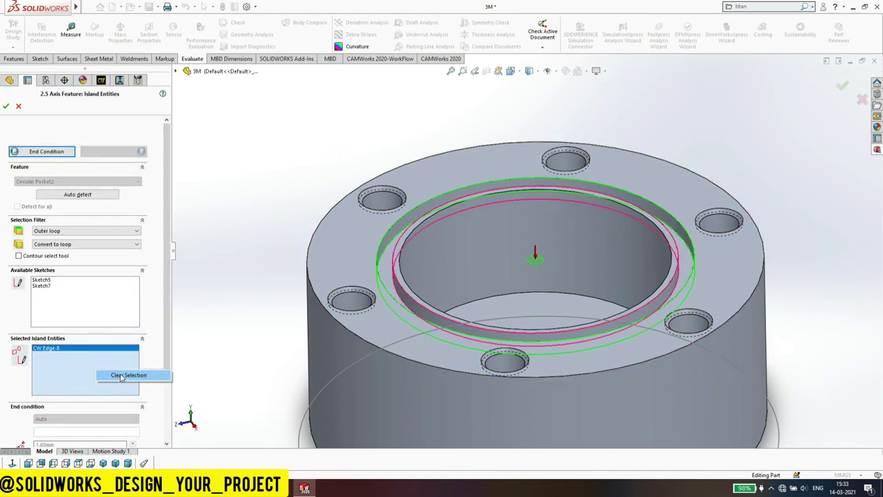
left_click(120, 373)
left_click(404, 301)
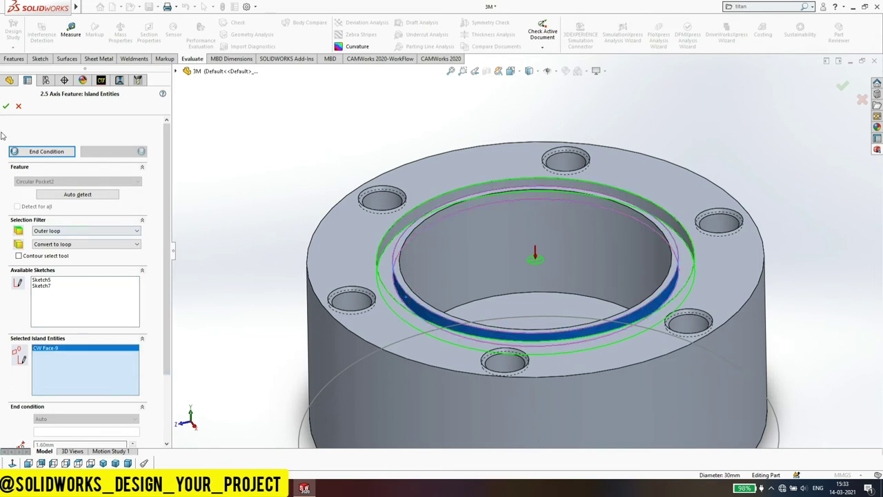
left_click(6, 107)
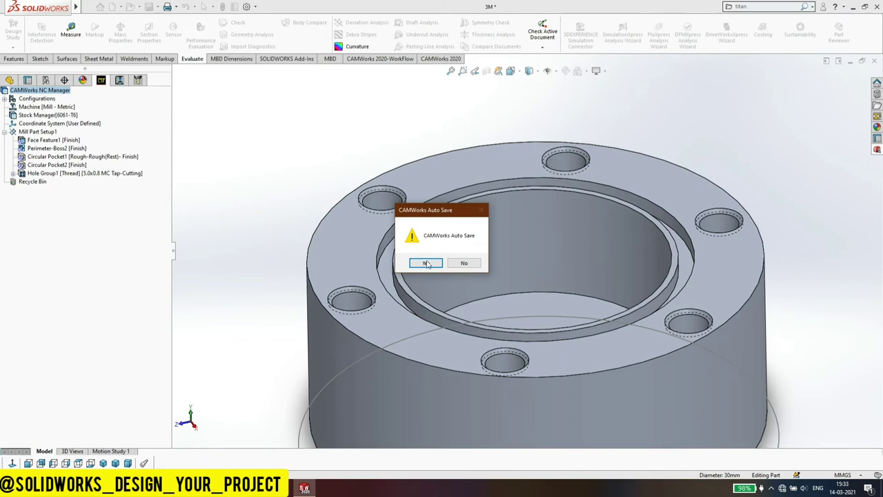
left_click(426, 262)
Generate the Contour Mill4 toolpath with the 6 mm flat end mill.
left_click(119, 80)
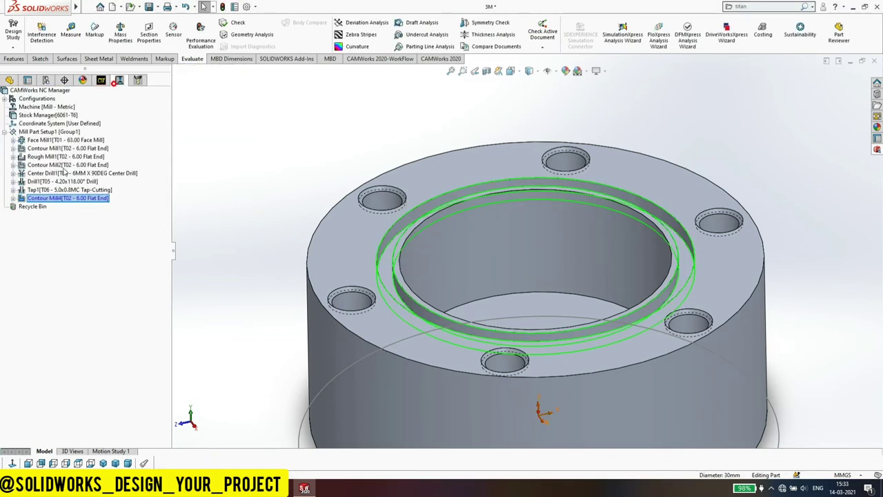
right_click(59, 199)
left_click(80, 216)
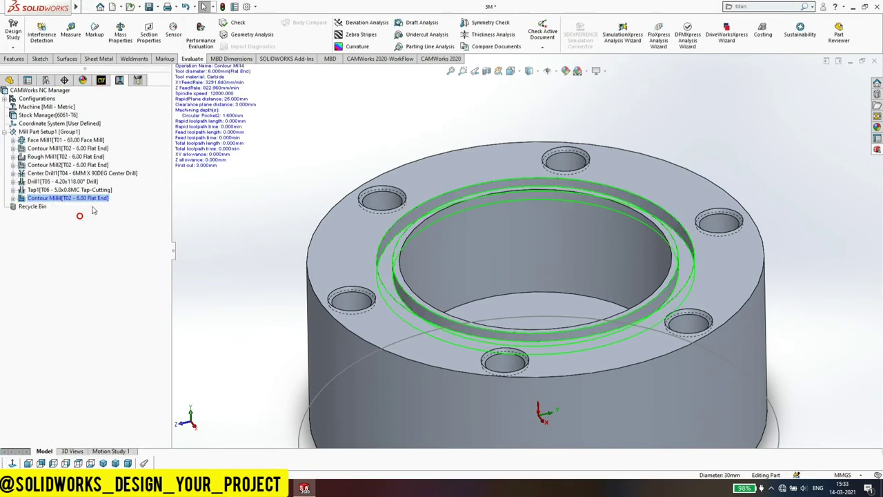
right_click(53, 200)
left_click(206, 207)
right_click(40, 132)
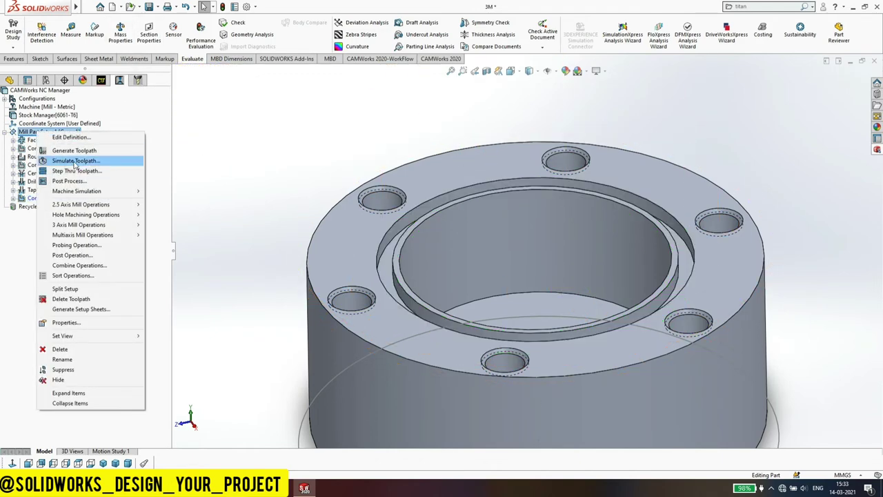
Simulate Mill Part Setup1 toolpaths in Next Toolpath mode, starting with face milling.
left_click(75, 161)
left_click(87, 161)
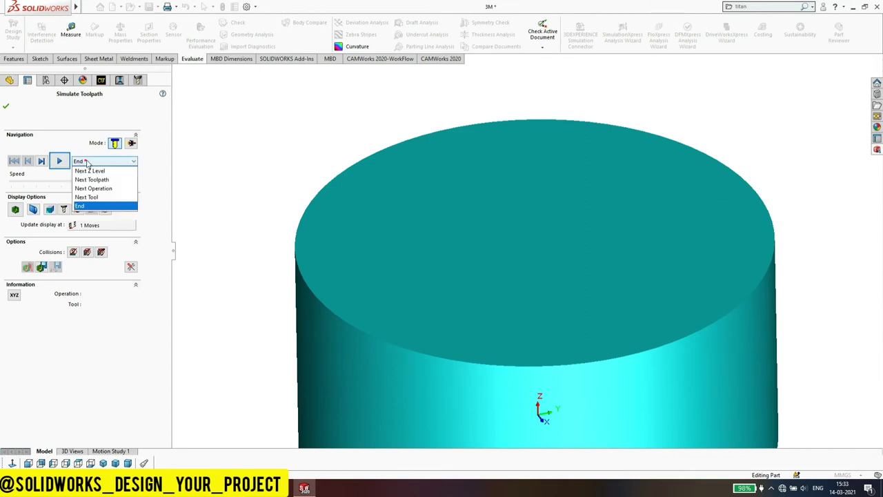
left_click(89, 208)
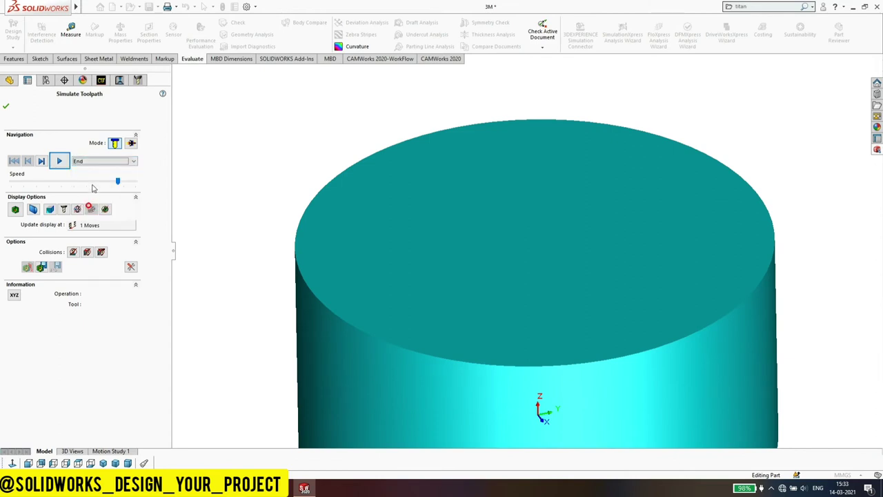
left_click(82, 163)
left_click(88, 160)
left_click(61, 160)
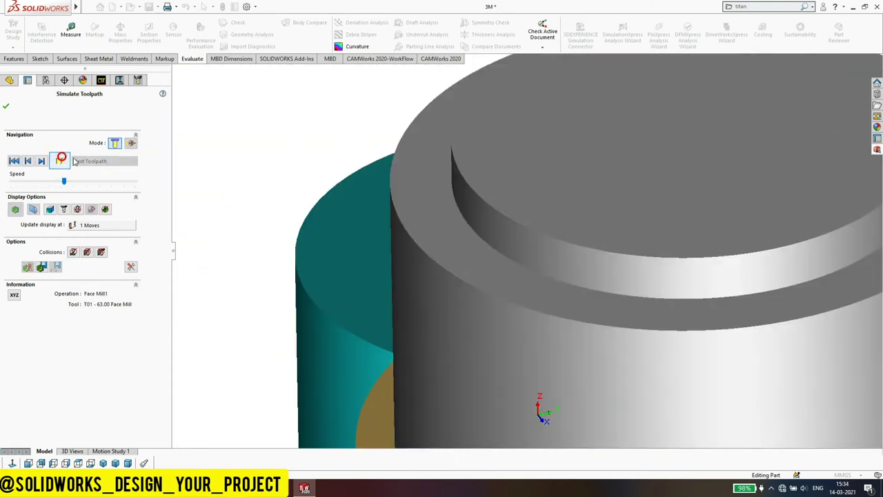
Speed up playback and continue through Contour Mill1 into Rough Mill1.
key("z")
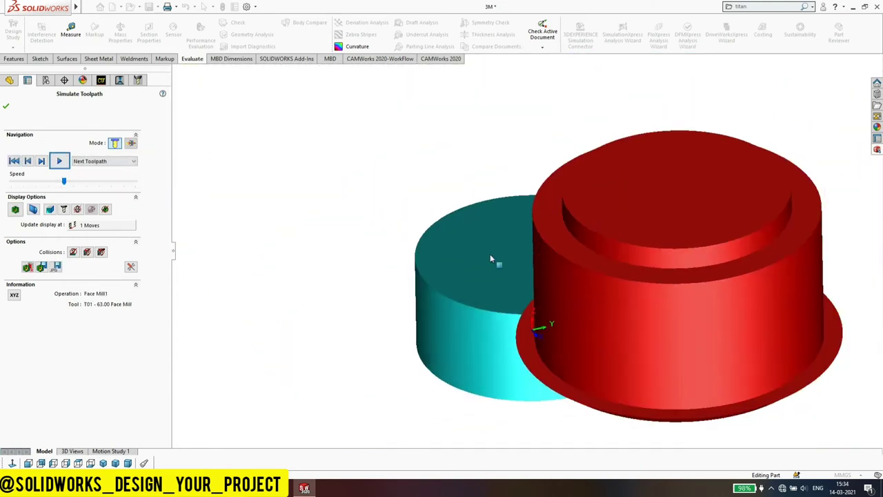
key("z")
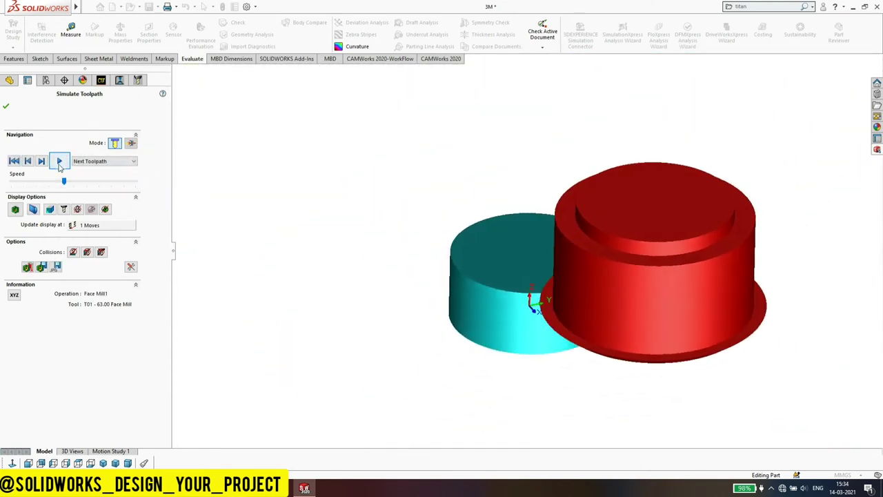
left_click(60, 163)
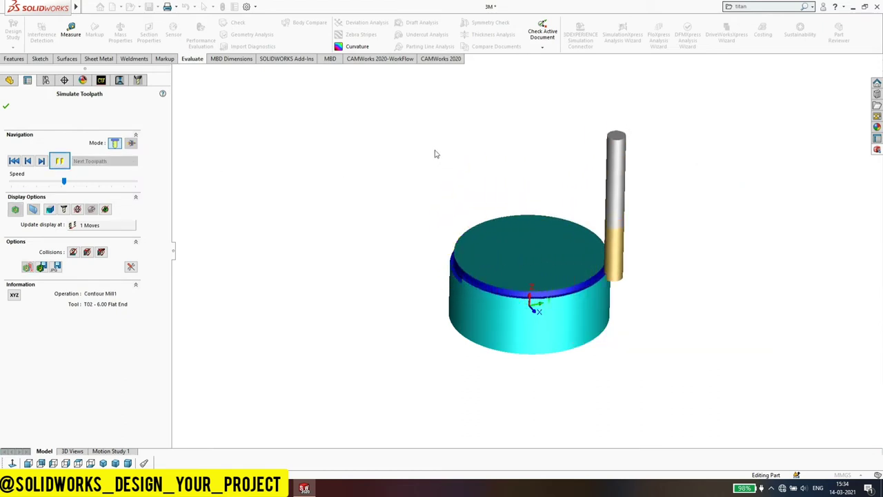
scroll(536, 269, "down", 1)
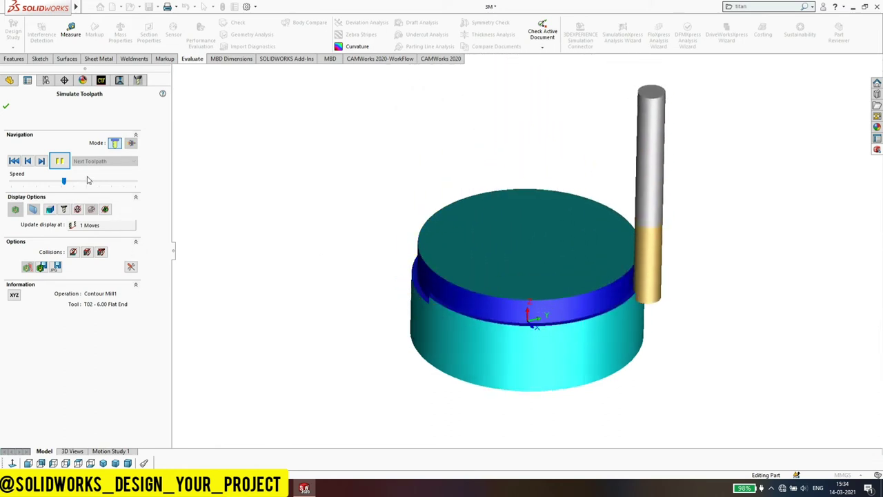
left_click_drag(64, 180, 85, 180)
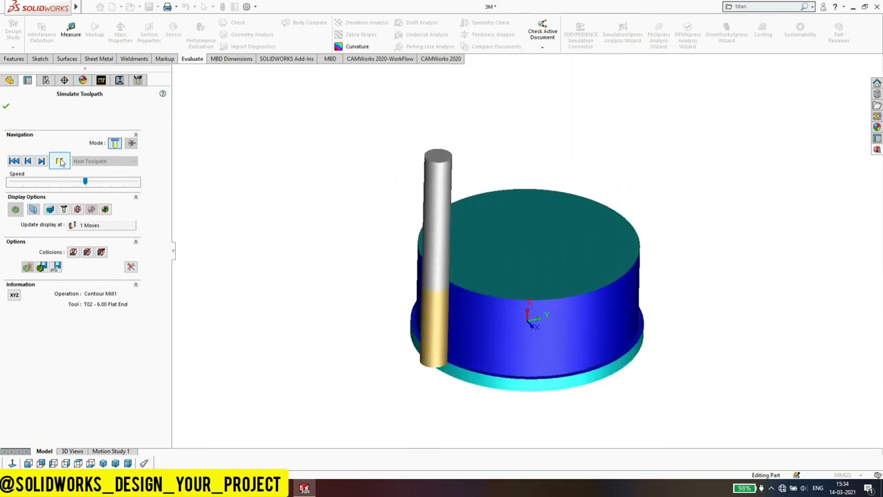
left_click(60, 162)
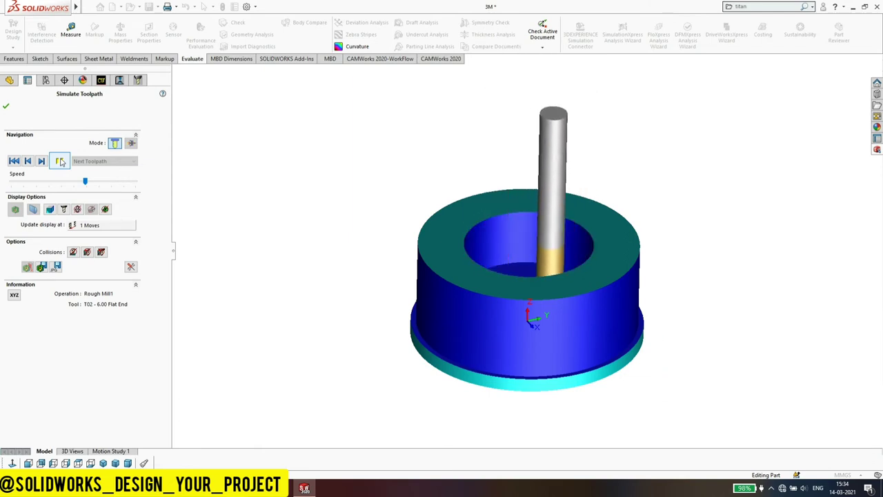
Play the Contour Mill2, Center Drill1, Drill1 and Tap1 toolpaths, then close Simulate Toolpath.
left_click(61, 161)
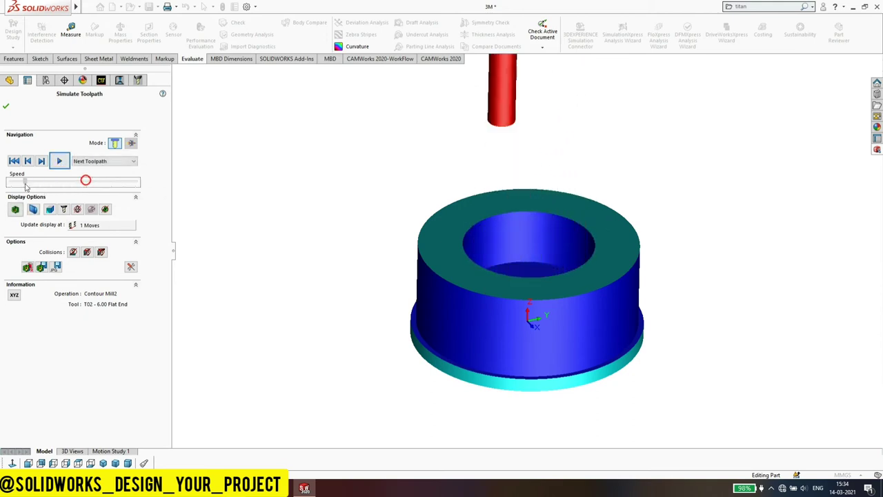
left_click(59, 165)
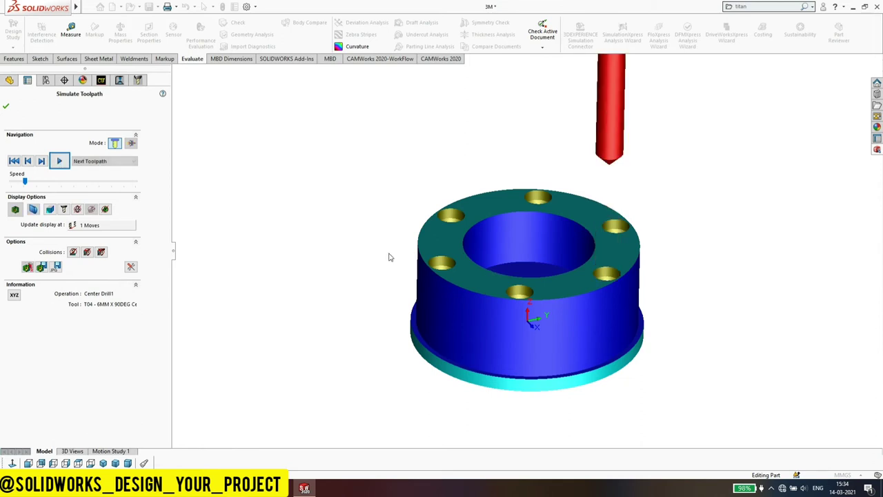
left_click(59, 162)
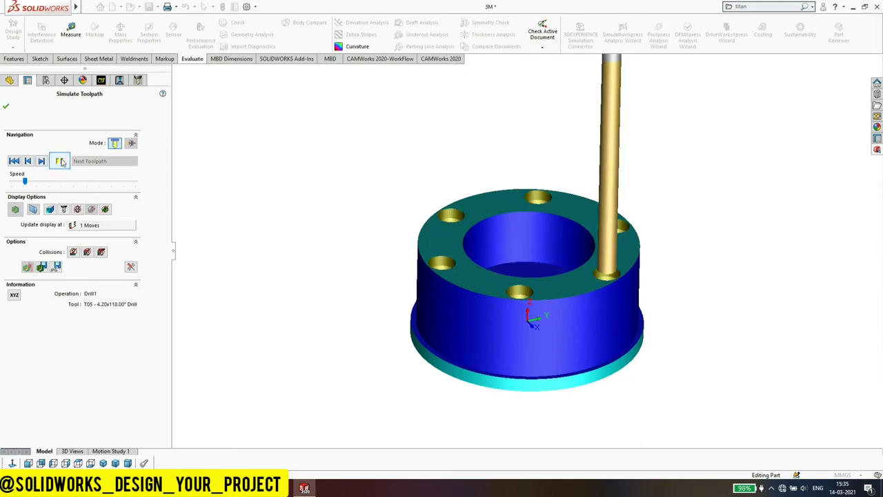
left_click(61, 162)
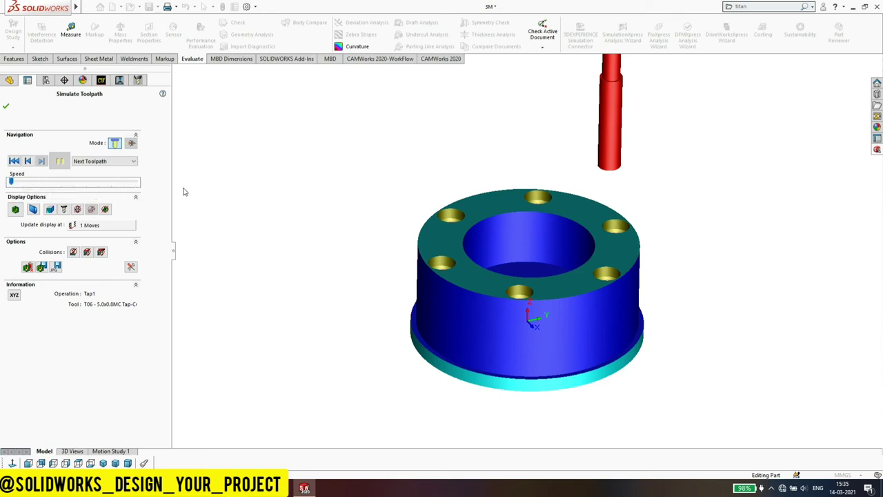
left_click(6, 108)
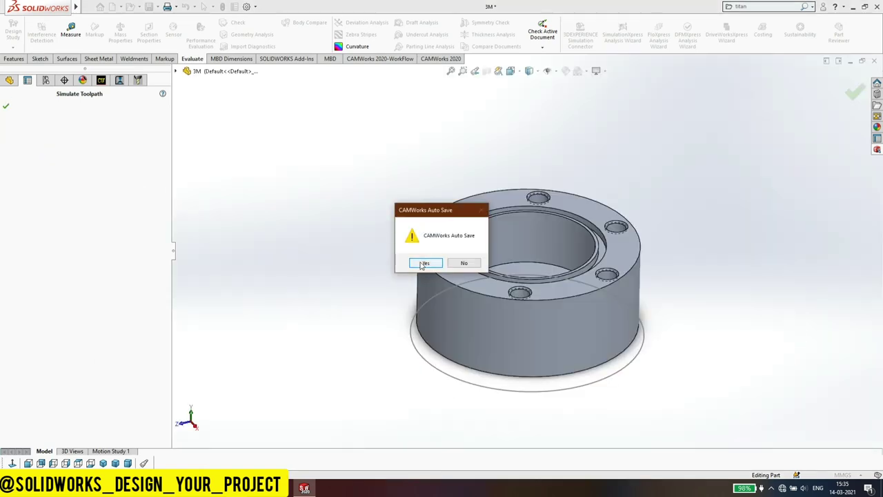
Accept the auto save and permanently delete the Contour Mill19 operation.
left_click(423, 264)
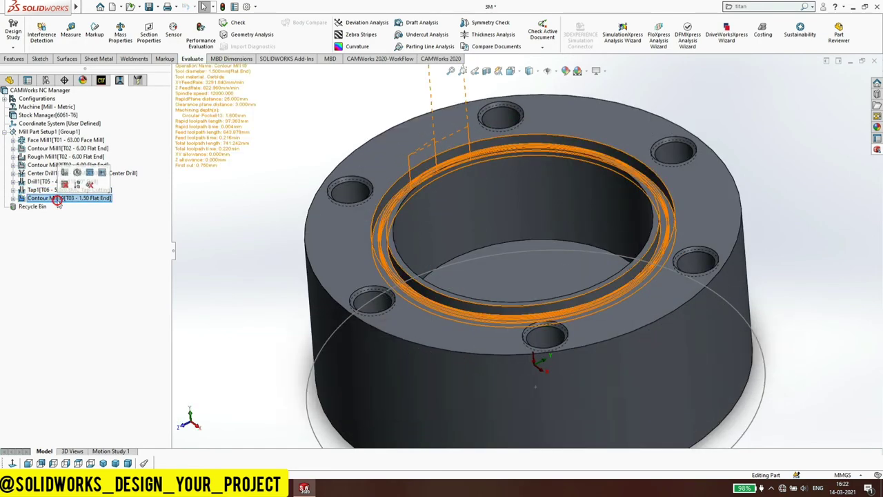
key("Return")
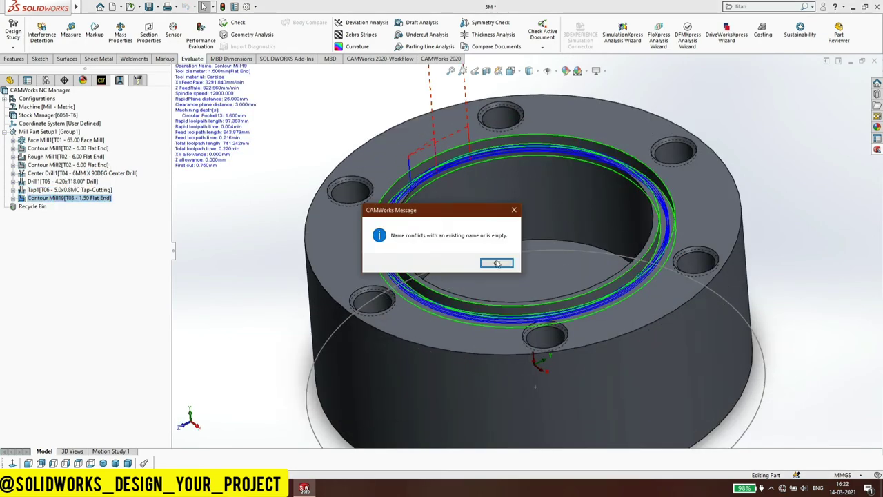
left_click(497, 263)
right_click(80, 198)
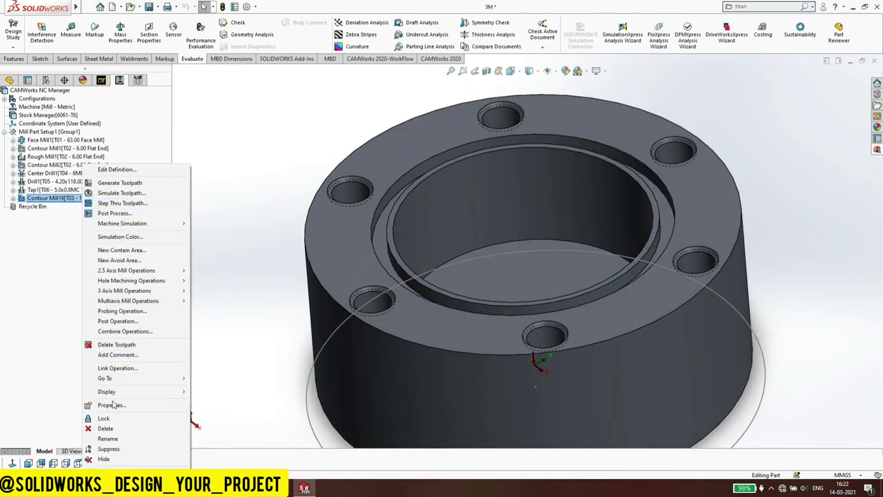
left_click(107, 428)
key("Return")
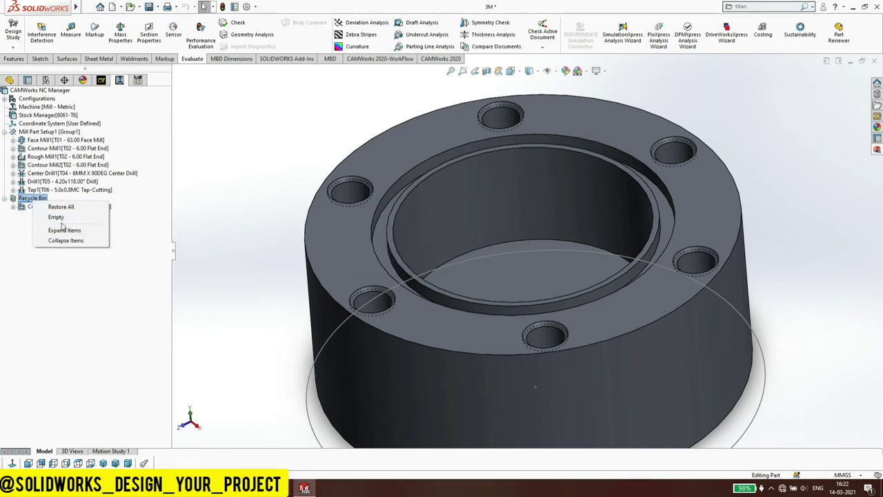
left_click(63, 216)
key("Return")
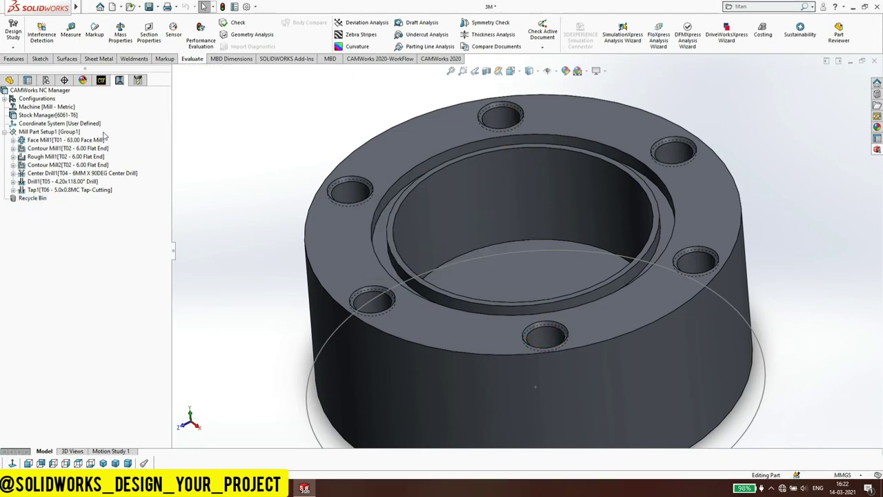
Delete the Circular Pocket13 feature and purge it from the recycle bin.
left_click(105, 81)
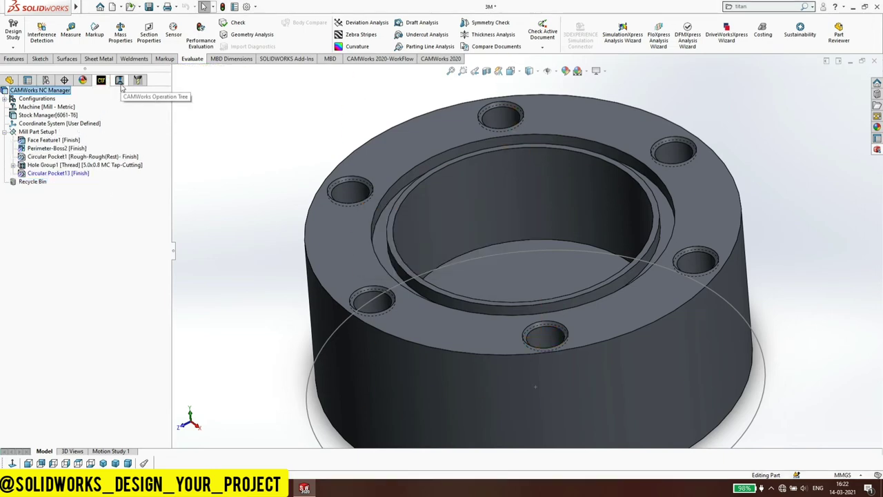
left_click(56, 175)
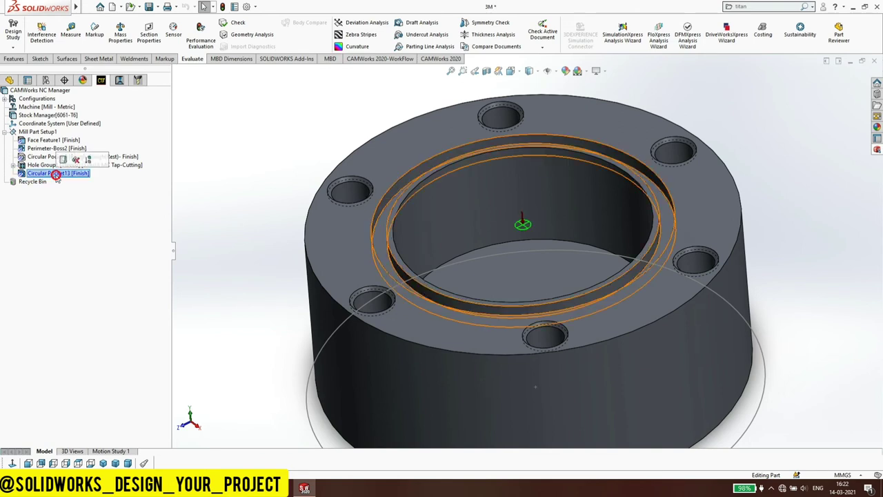
key("Delete")
key("Return")
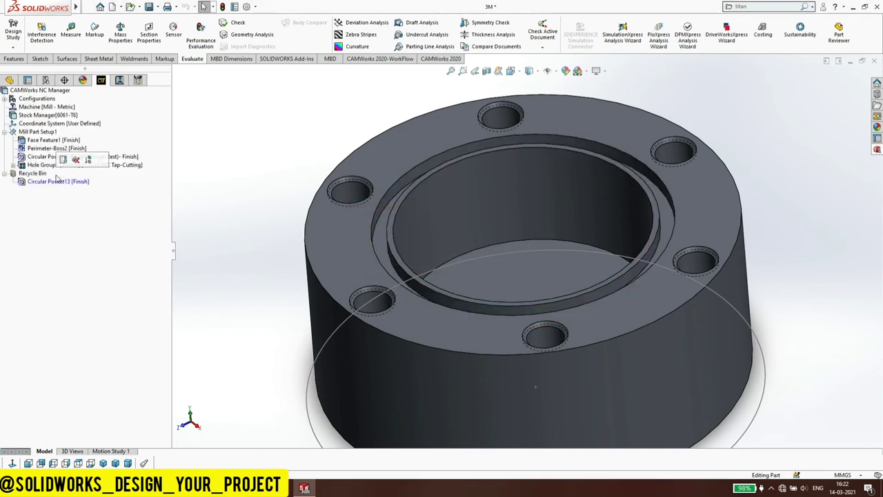
right_click(26, 174)
left_click(40, 191)
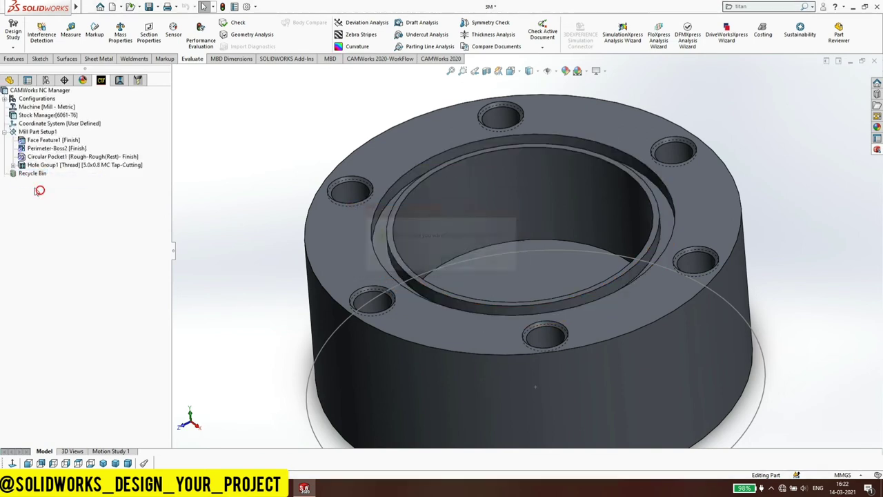
Define a Finish pocket on the inner loop, up to the inner ledge face, with an inner-face island.
right_click(38, 132)
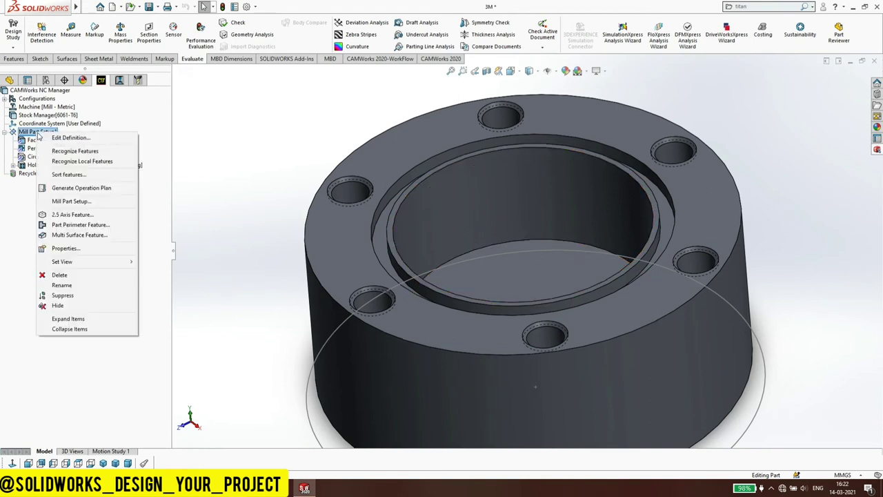
left_click(56, 216)
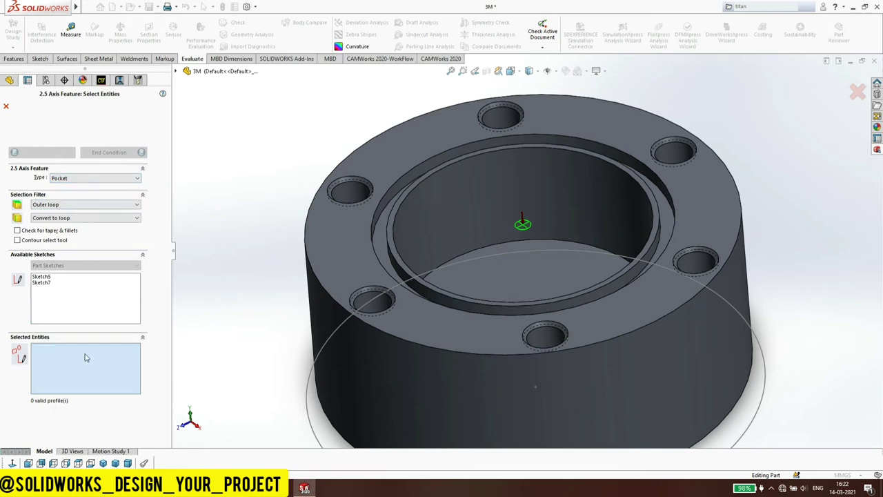
left_click(385, 204)
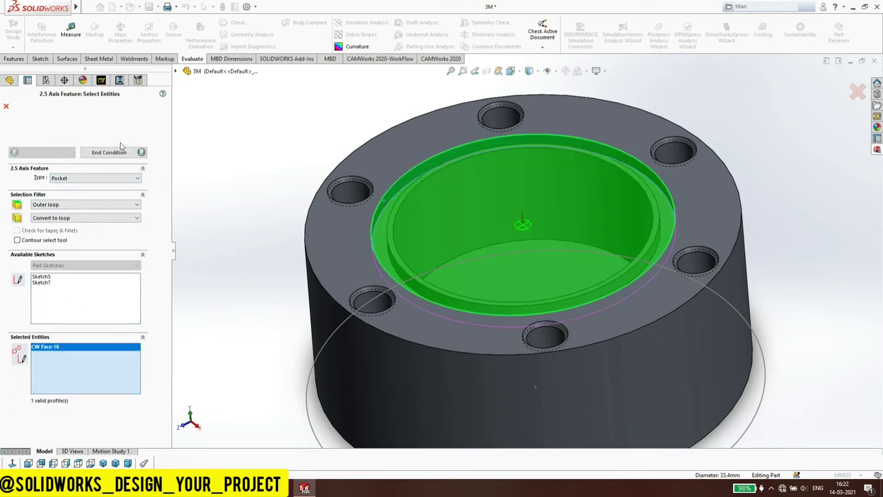
left_click(117, 155)
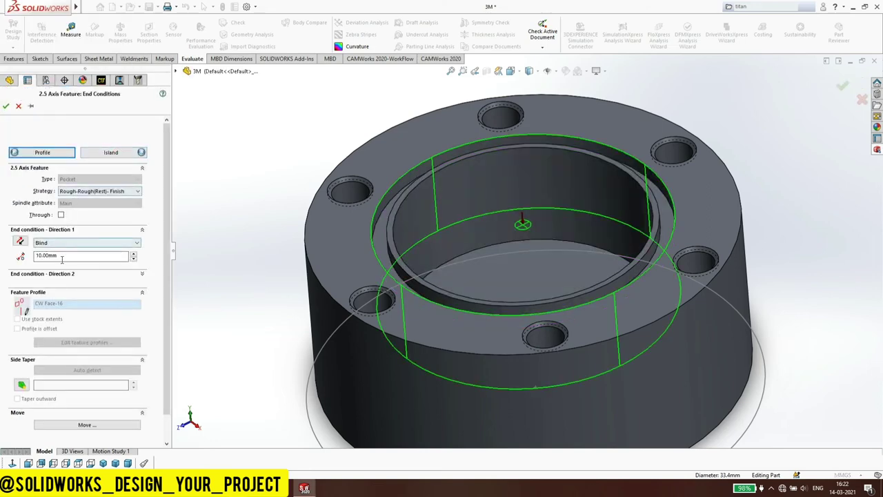
left_click(385, 234)
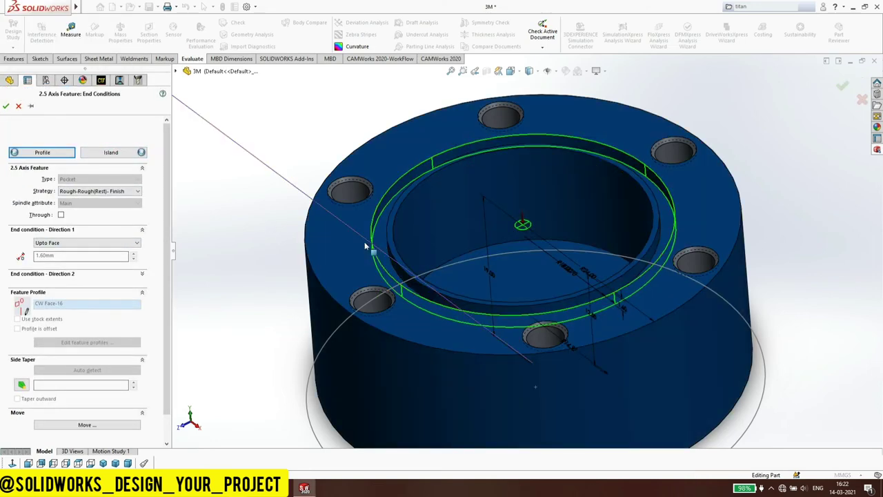
left_click(115, 192)
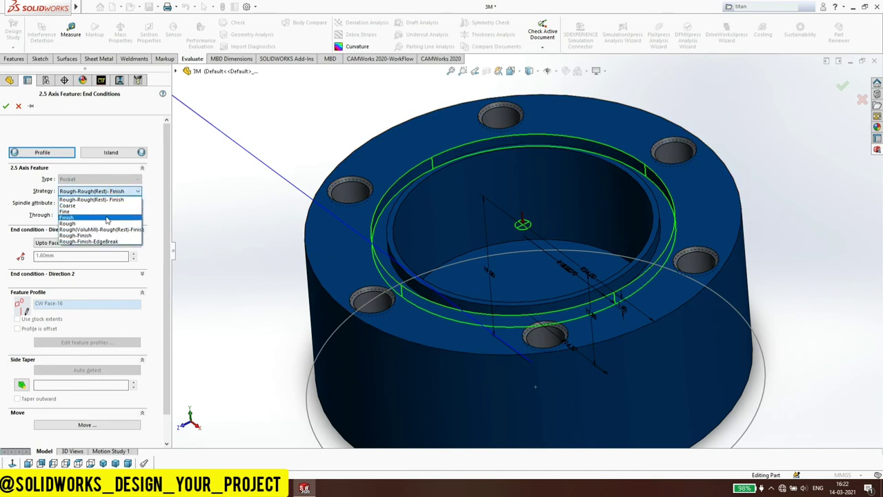
left_click(107, 218)
left_click(127, 154)
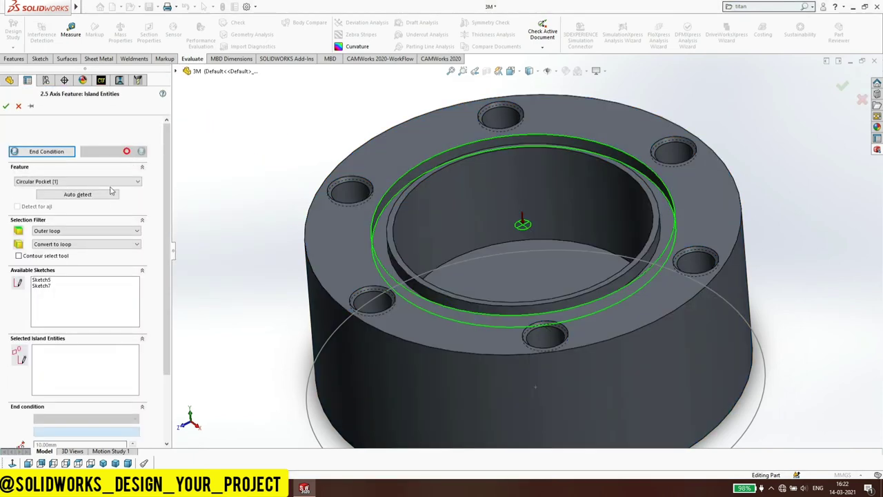
left_click(89, 196)
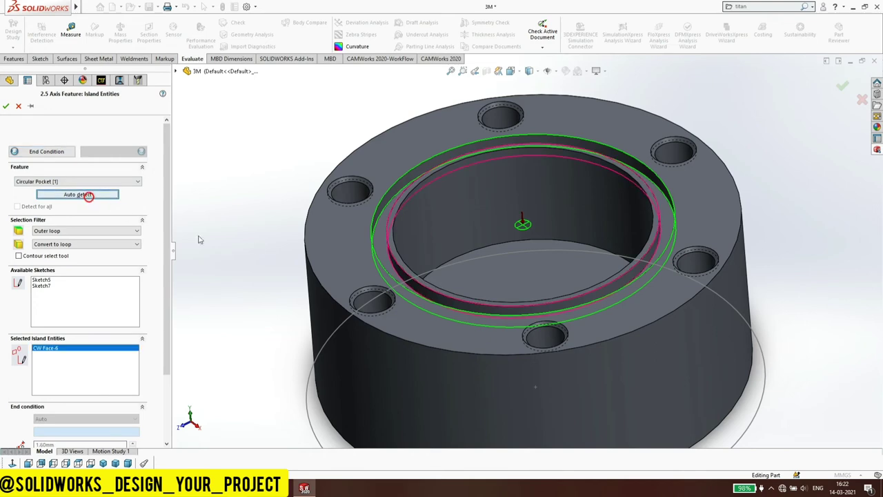
left_click(6, 107)
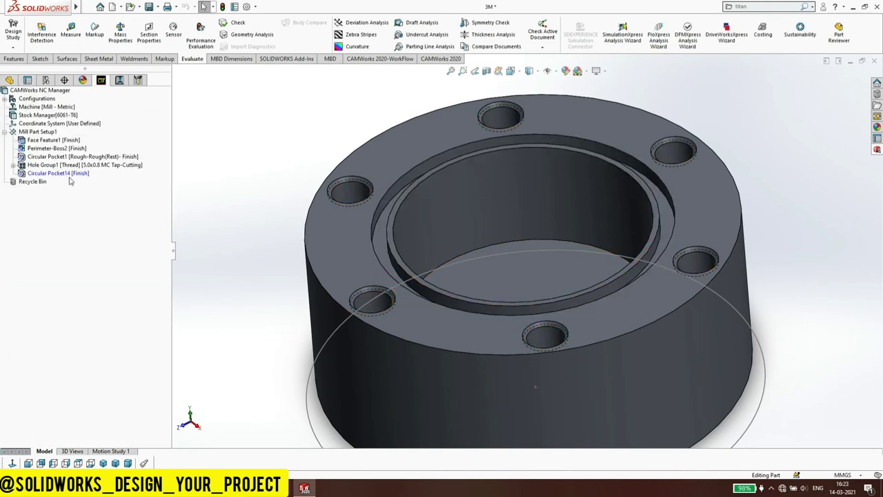
Generate the operation plan for Circular Pocket14 and check its 1.50 flat end mill.
right_click(74, 175)
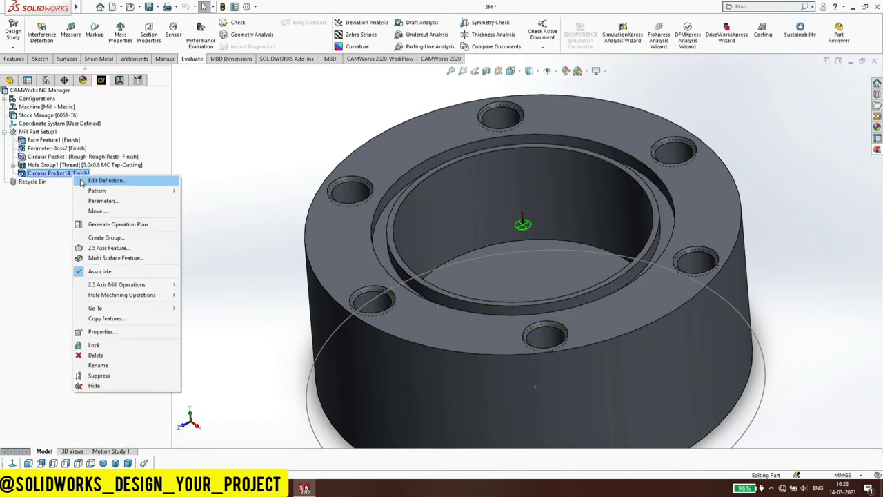
left_click(122, 224)
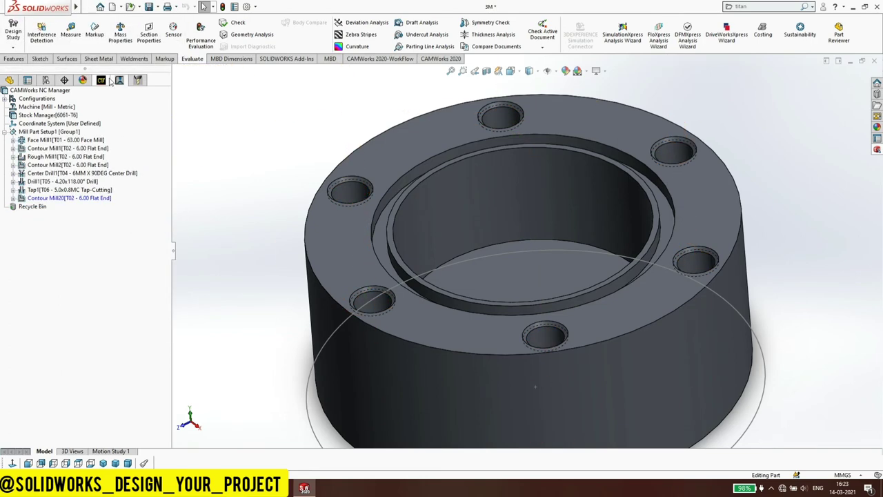
left_click(138, 80)
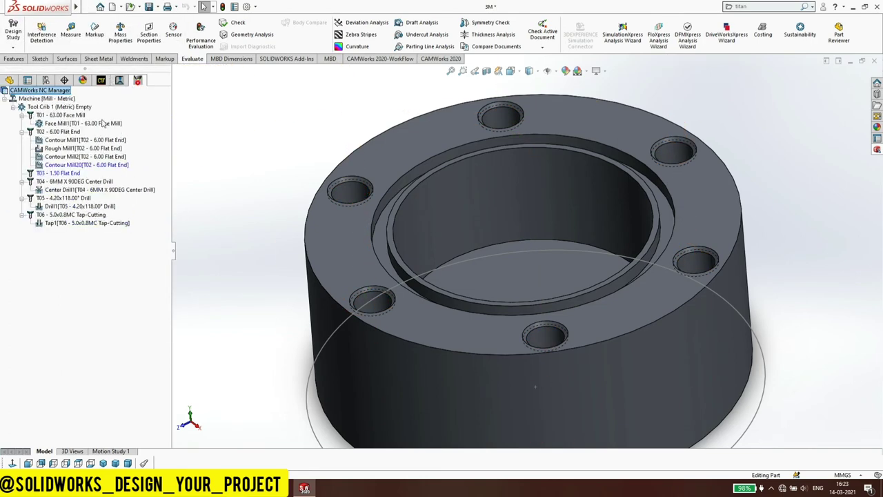
left_click(59, 172)
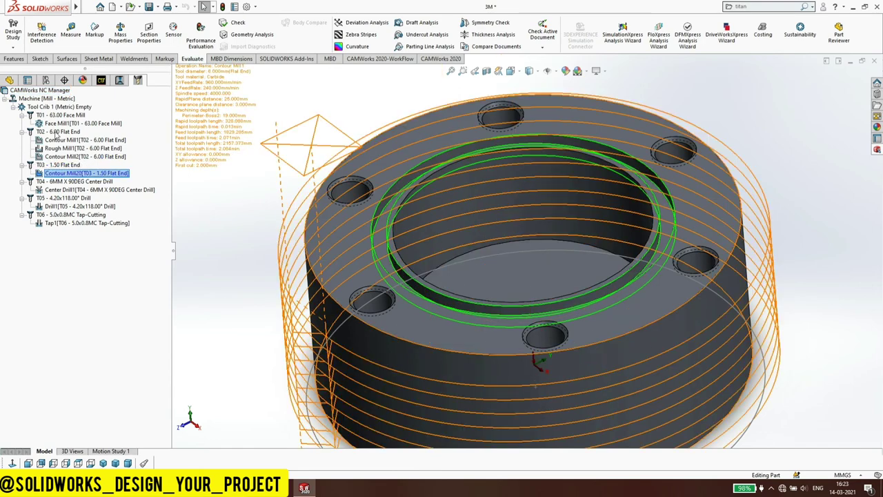
left_click(100, 80)
Generate the Contour Mill20 toolpath, answering the auto save prompt.
left_click(119, 80)
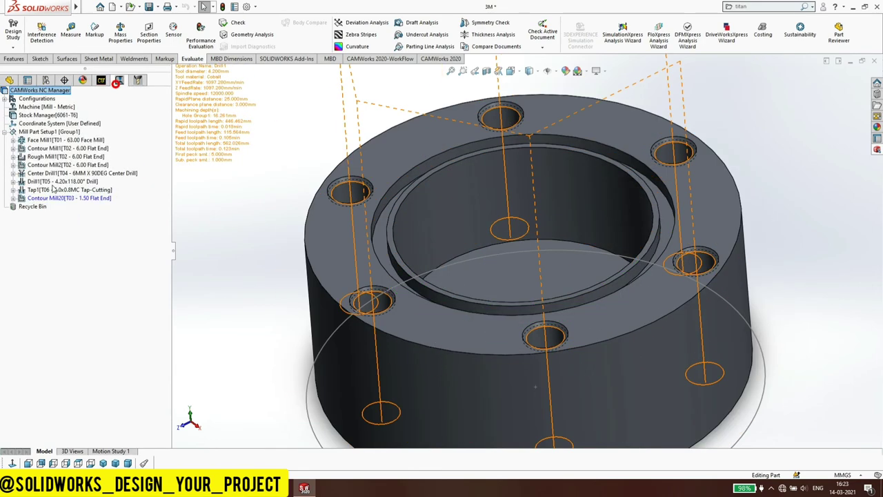
right_click(53, 198)
left_click(72, 211)
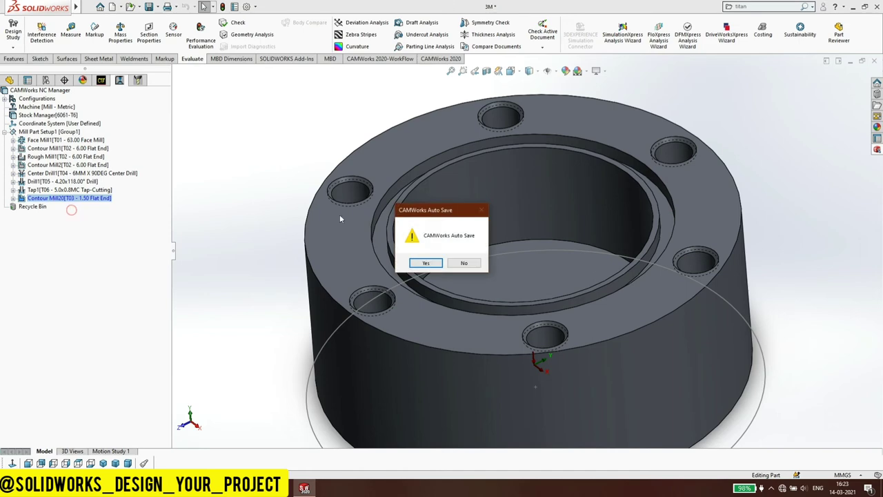
left_click(461, 267)
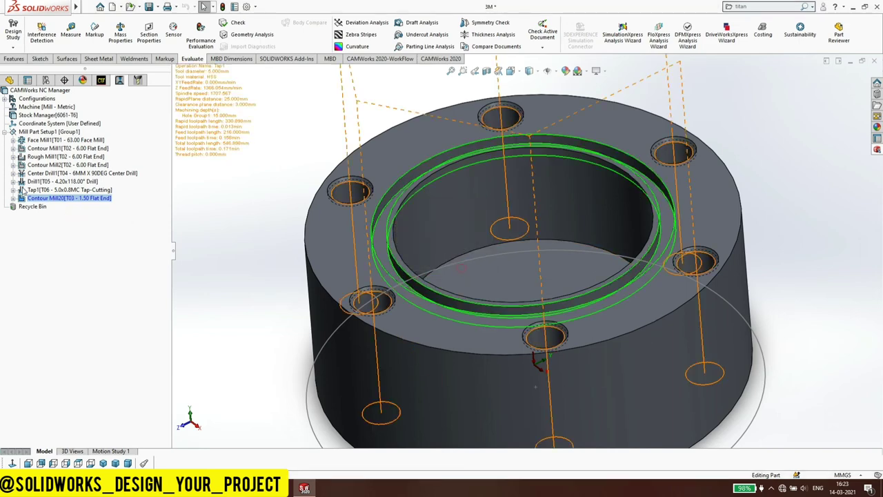
right_click(44, 199)
left_click(80, 219)
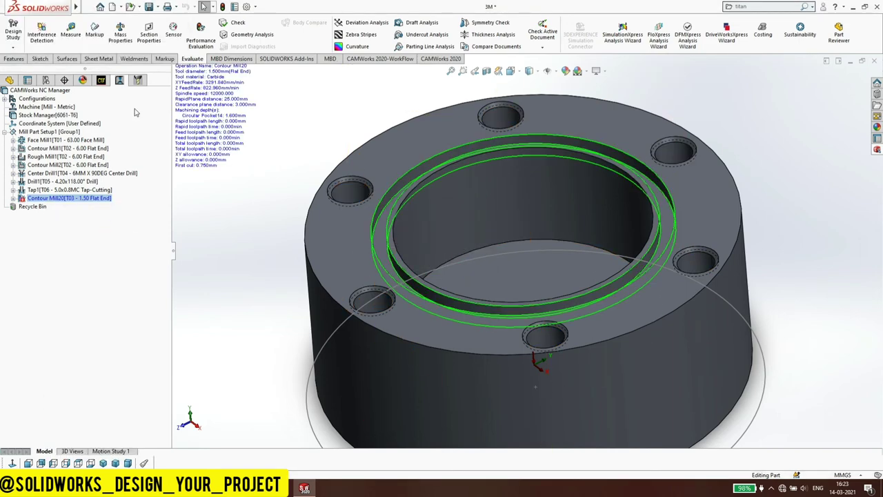
Set Contour Mill20 feeds by operation: 0.01 mm feed per tooth and 3500 spindle speed.
right_click(55, 208)
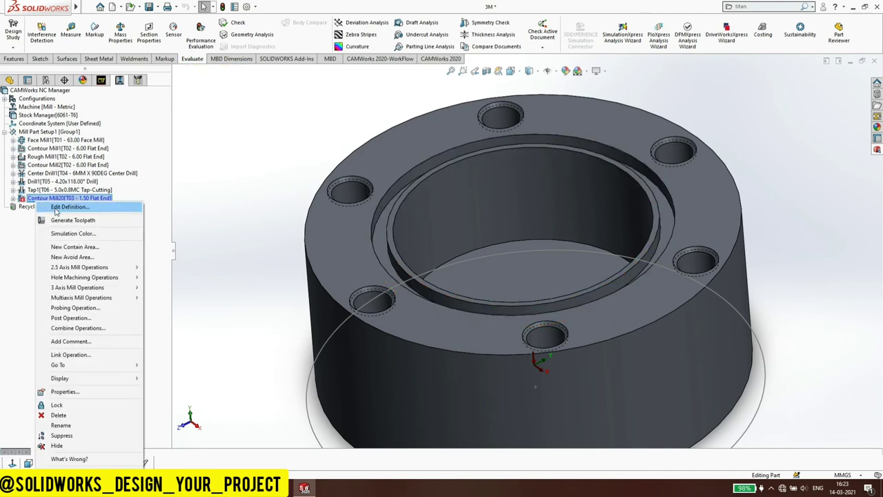
left_click(69, 228)
left_click(182, 73)
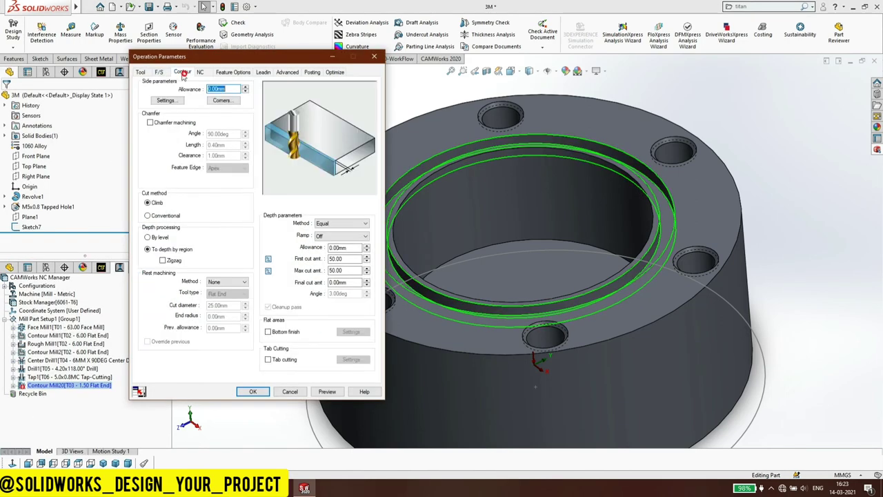
left_click(161, 72)
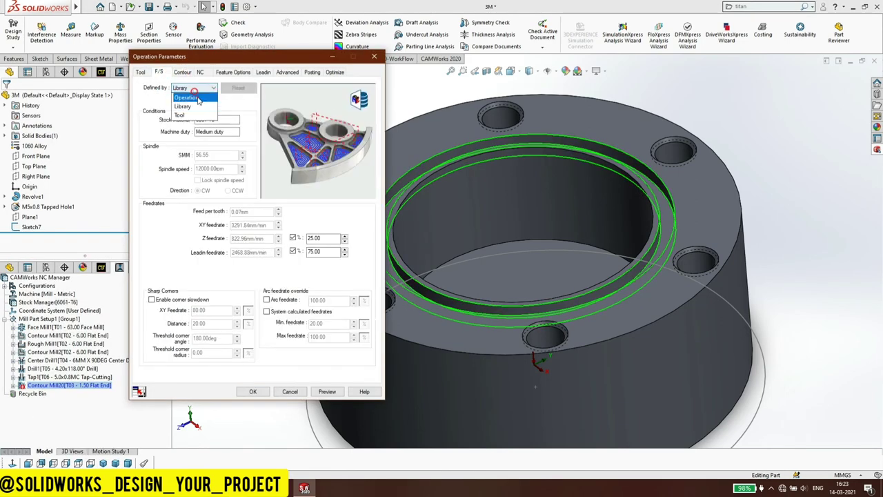
left_click(198, 98)
double_click(253, 213)
type("0.01")
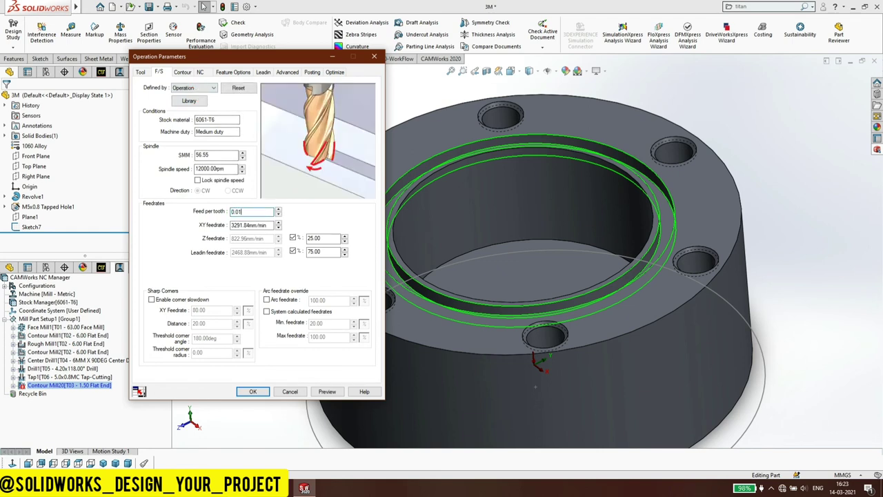
double_click(230, 170)
type("3500")
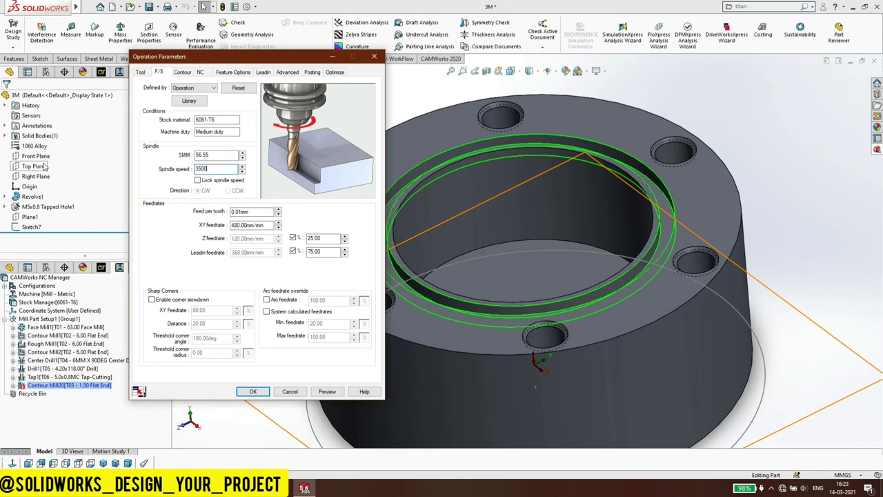
Switch cut amounts to millimetres with a 0.50 mm first cut, and set the lead-in type to None.
left_click(183, 73)
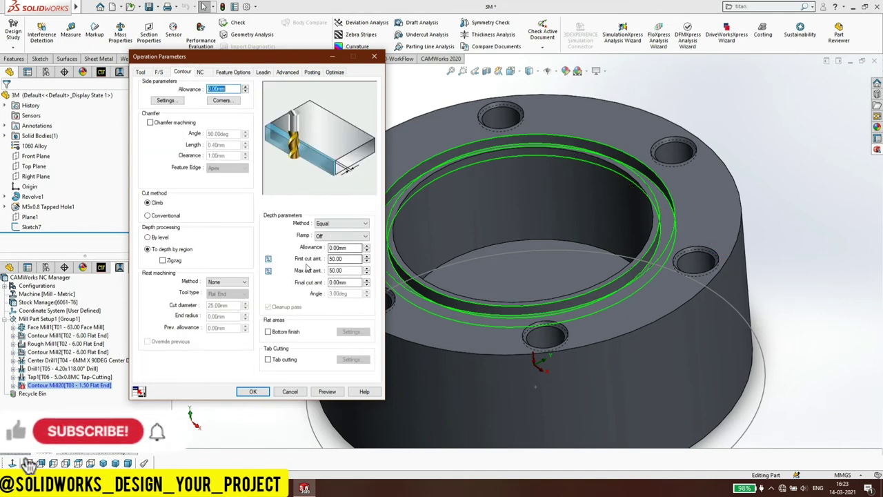
left_click(352, 258)
type("0.75")
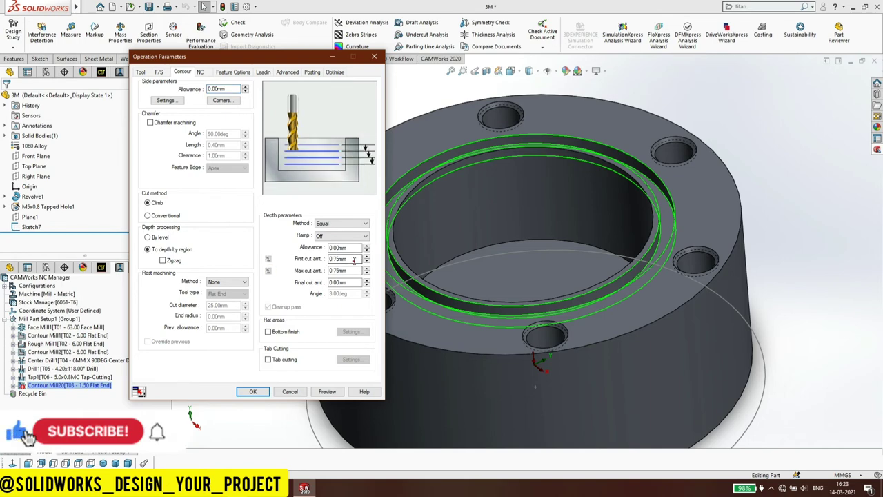
double_click(353, 259)
type("0.5")
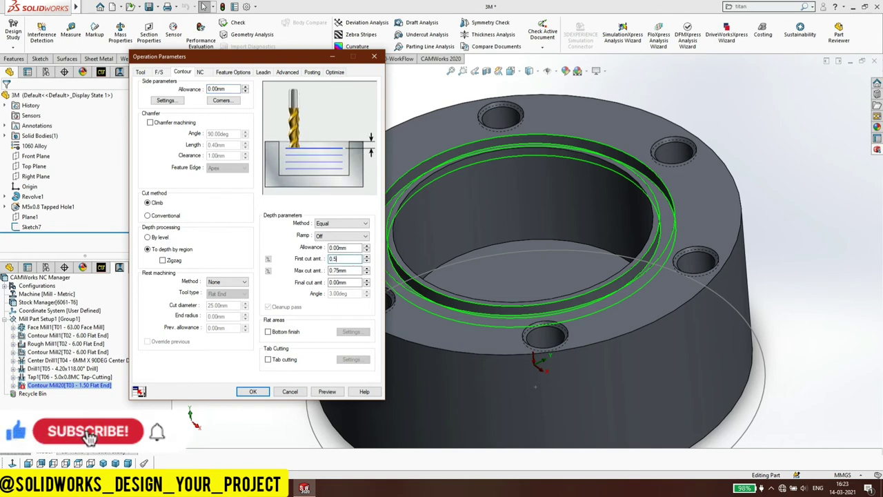
double_click(345, 269)
type("0")
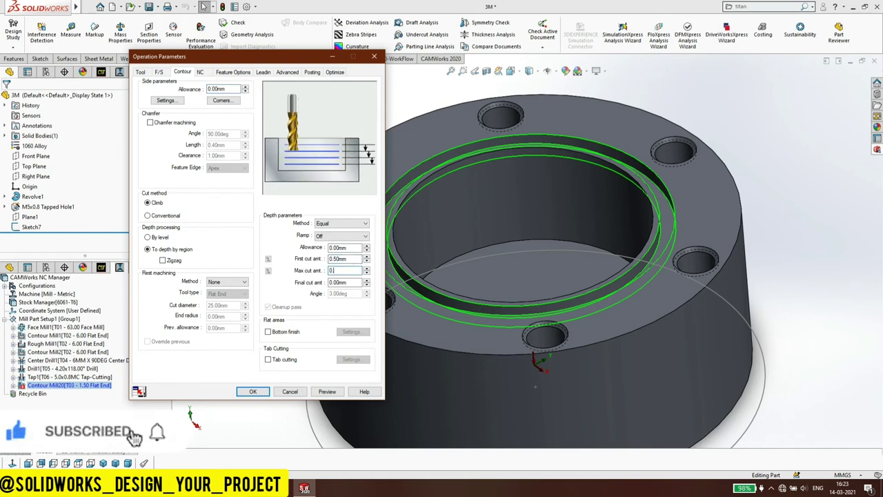
left_click(204, 73)
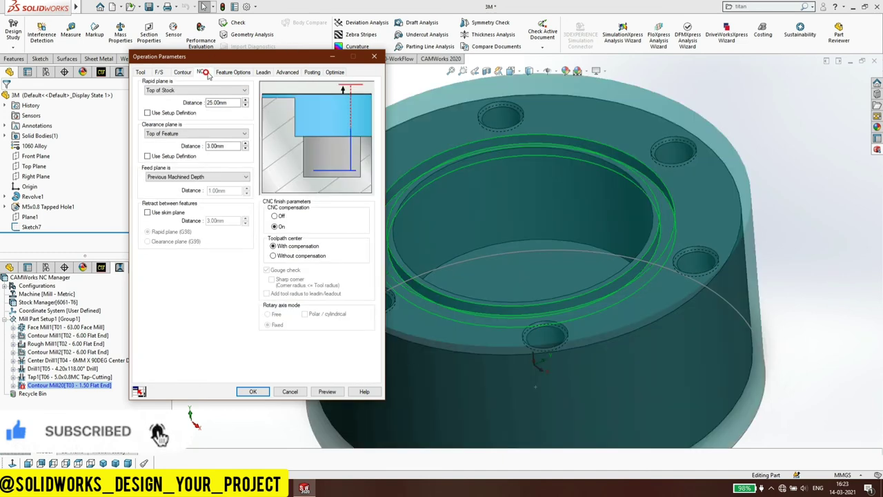
left_click(241, 73)
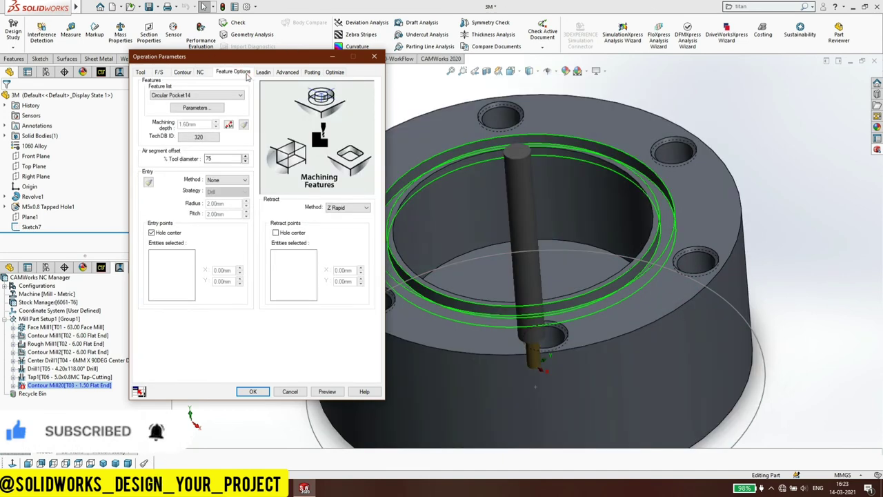
left_click(263, 72)
left_click(212, 141)
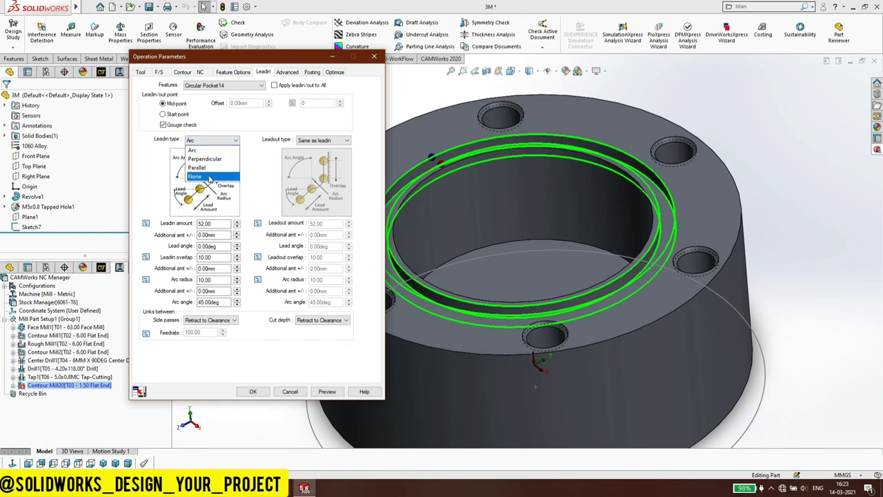
left_click(211, 177)
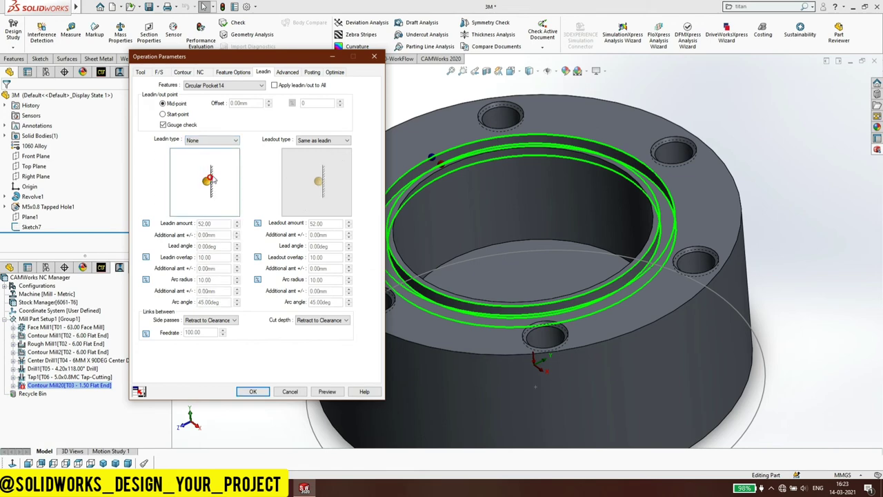
left_click(288, 72)
Apply the changed parameters and regenerate the Contour Mill20 toolpath.
left_click(251, 391)
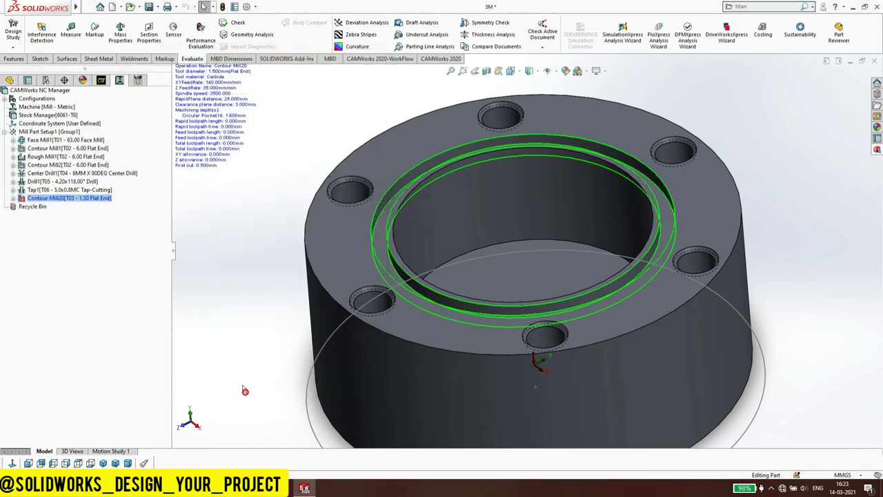
right_click(69, 198)
left_click(73, 219)
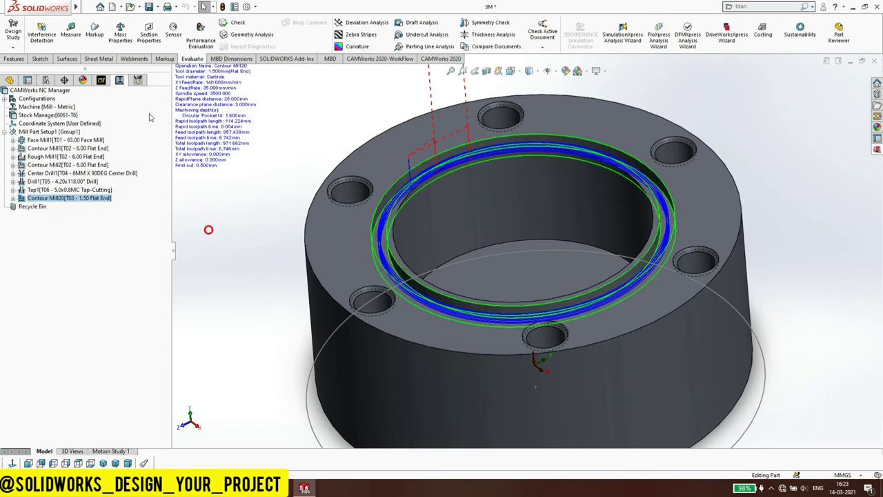
Look at the tool crib view, then return to the machining operations list.
left_click(140, 81)
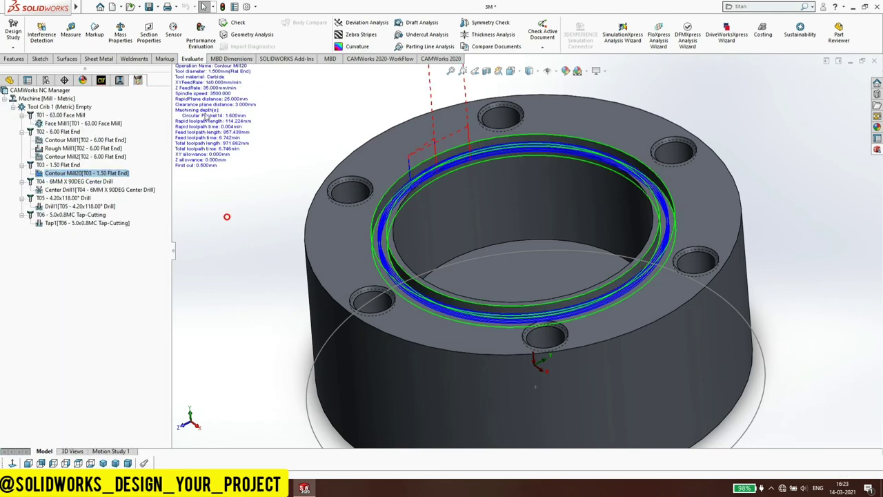
left_click(36, 108)
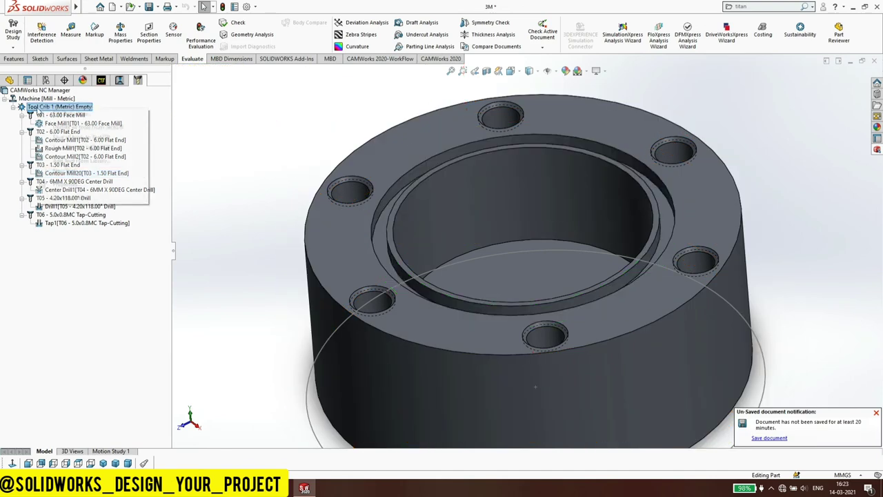
left_click(236, 171)
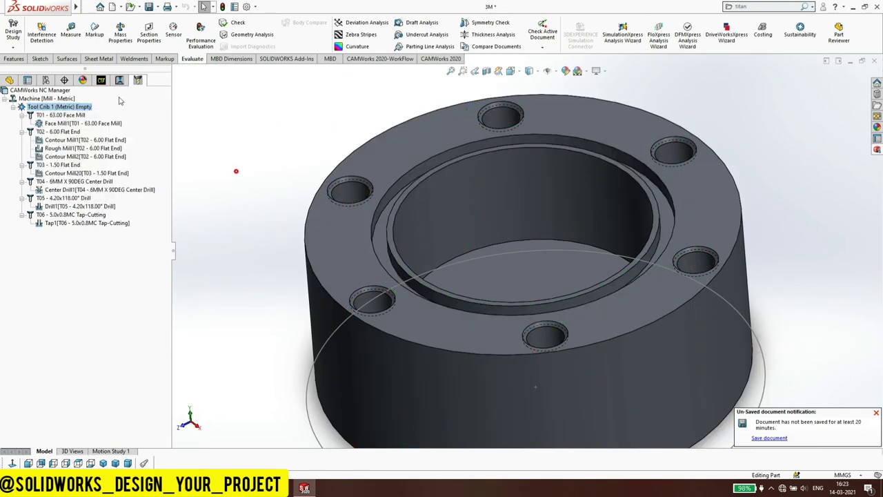
left_click(119, 80)
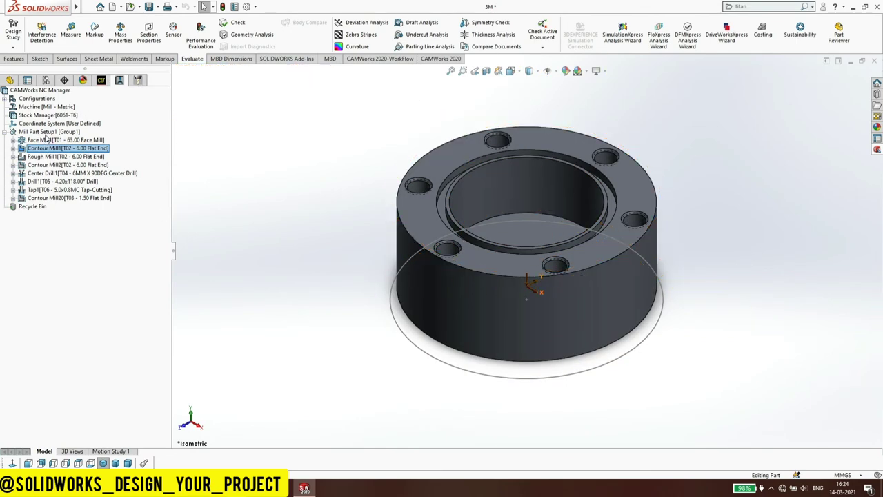
Give Face Mill1 a custom light grey (RGB 191, 191, 191) simulation colour.
right_click(44, 141)
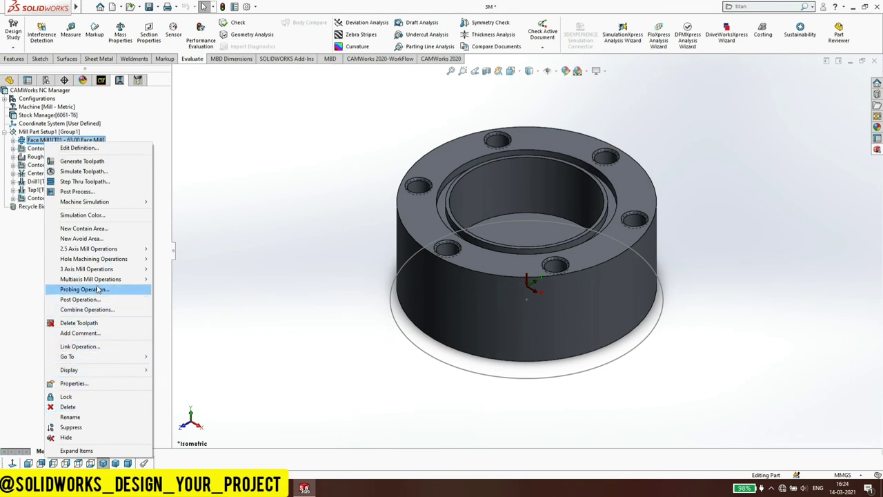
mouse_move(84, 202)
left_click(80, 215)
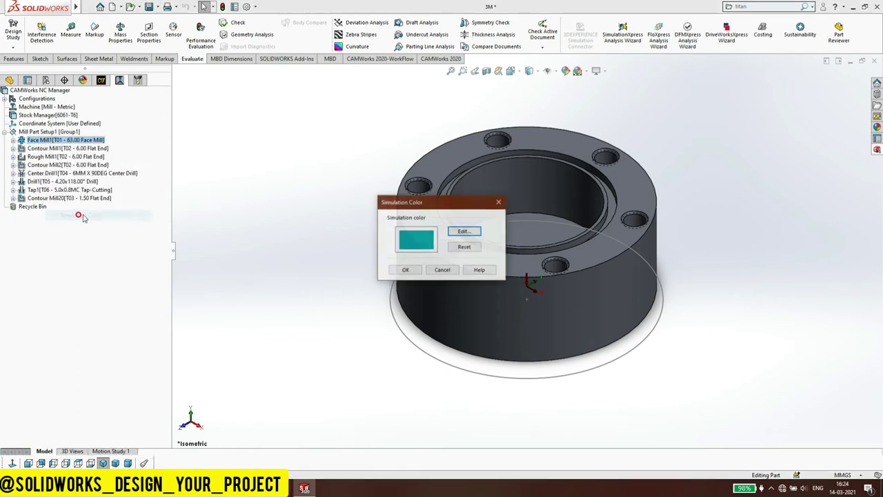
left_click(463, 232)
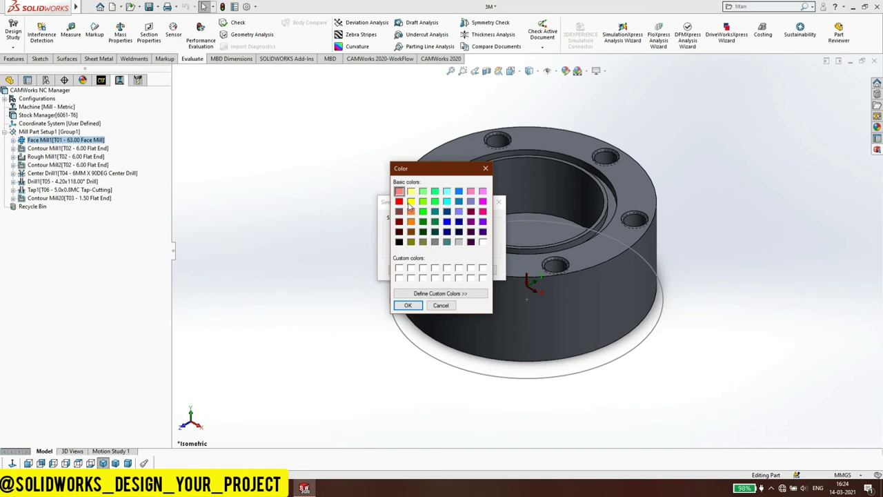
left_click(423, 292)
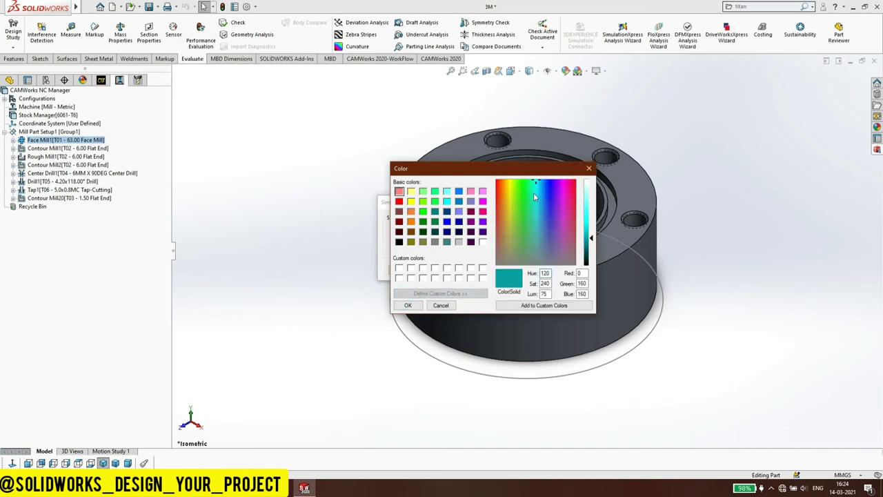
left_click(533, 184)
left_click_drag(516, 218, 540, 213)
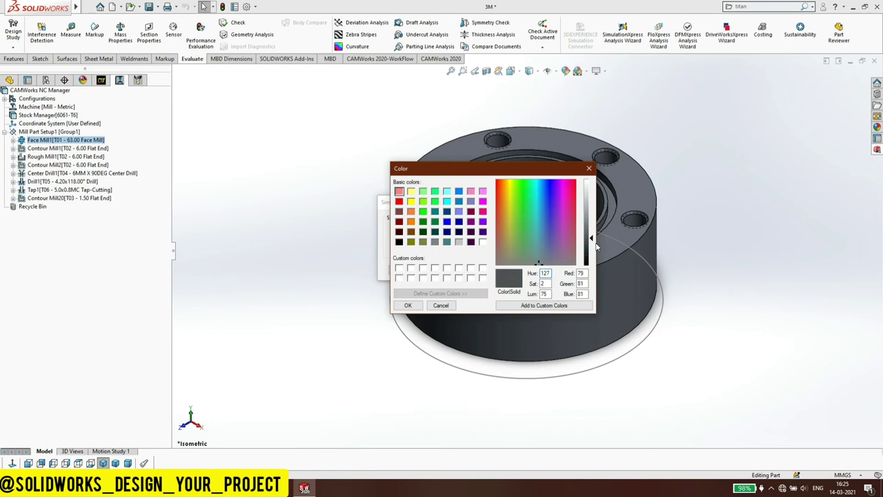
left_click_drag(591, 239, 590, 204)
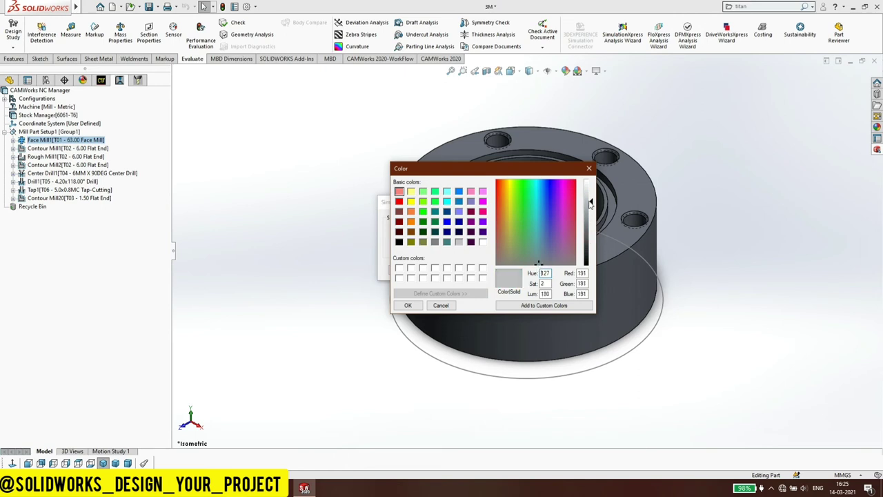
left_click(407, 305)
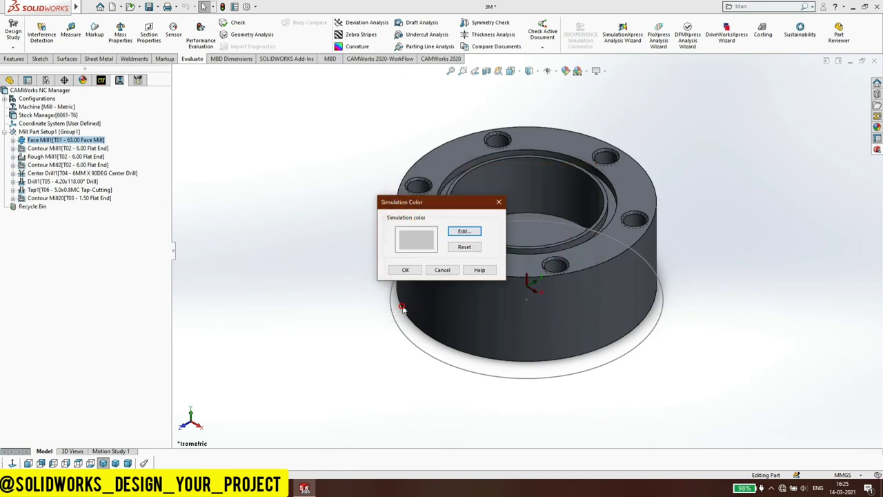
left_click(405, 270)
Set Contour Mill1's simulation colour to red.
right_click(65, 151)
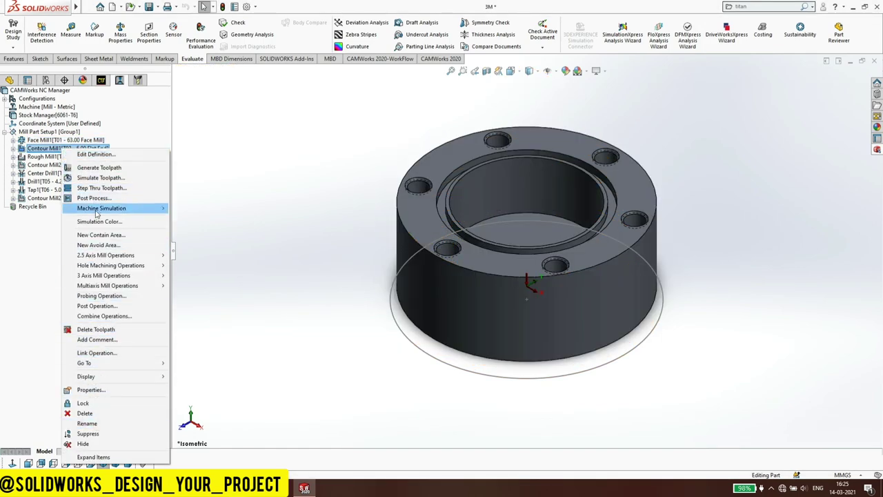
left_click(99, 220)
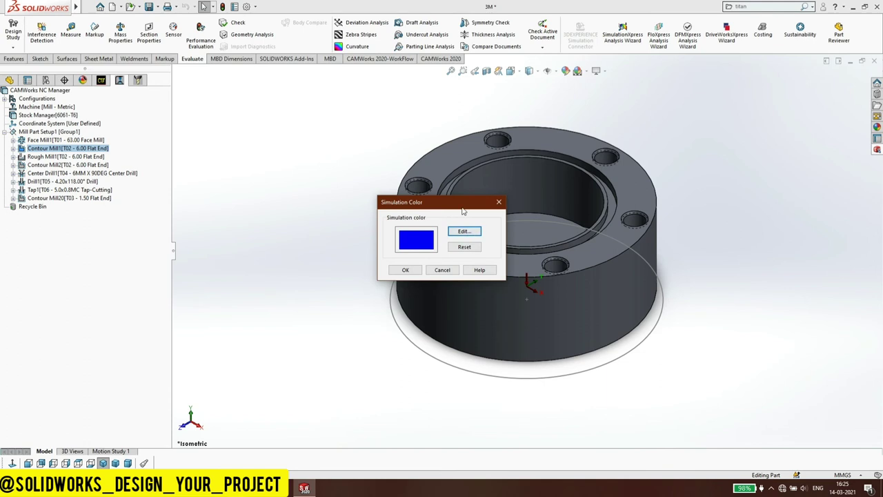
left_click(471, 235)
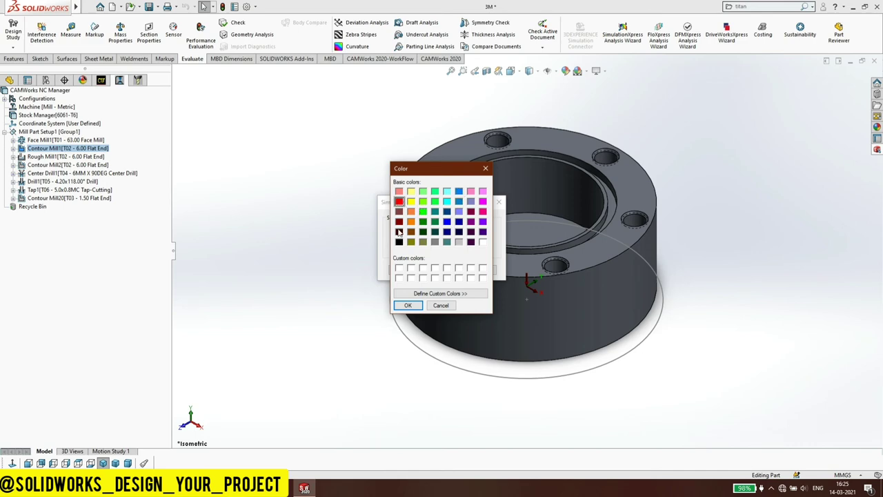
left_click(408, 306)
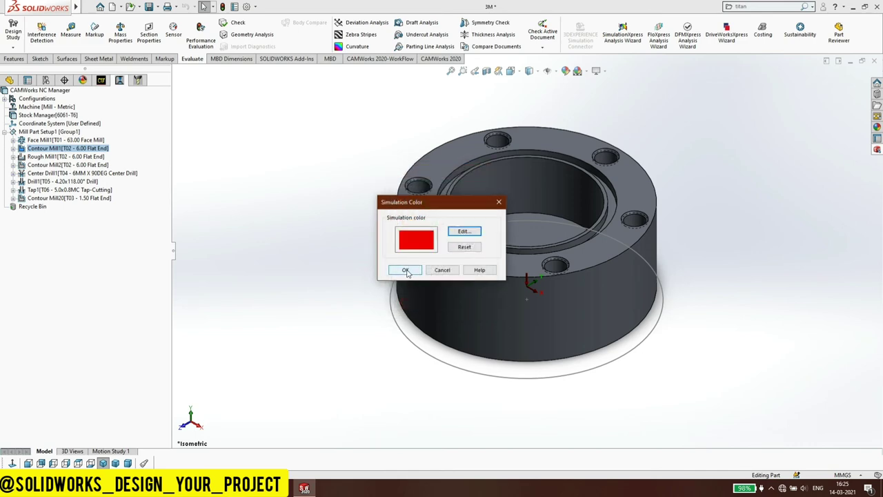
left_click(405, 270)
Set Rough Mill1's simulation colour to orange.
right_click(37, 157)
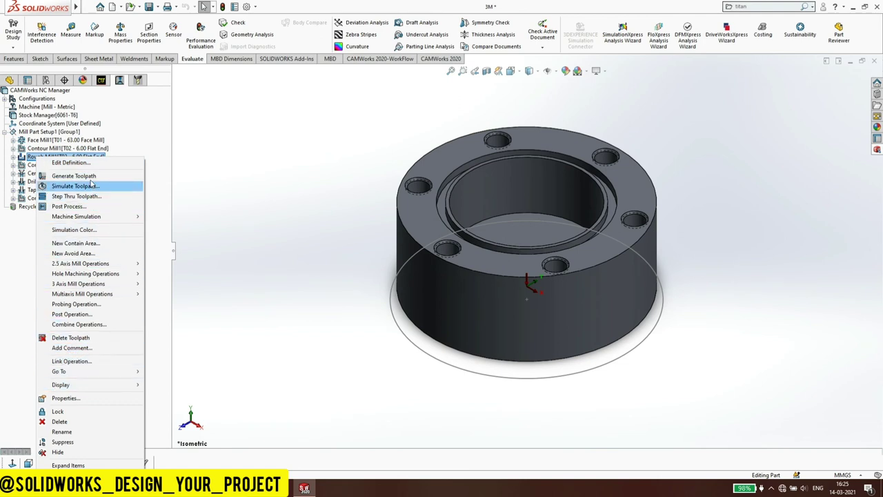
left_click(77, 230)
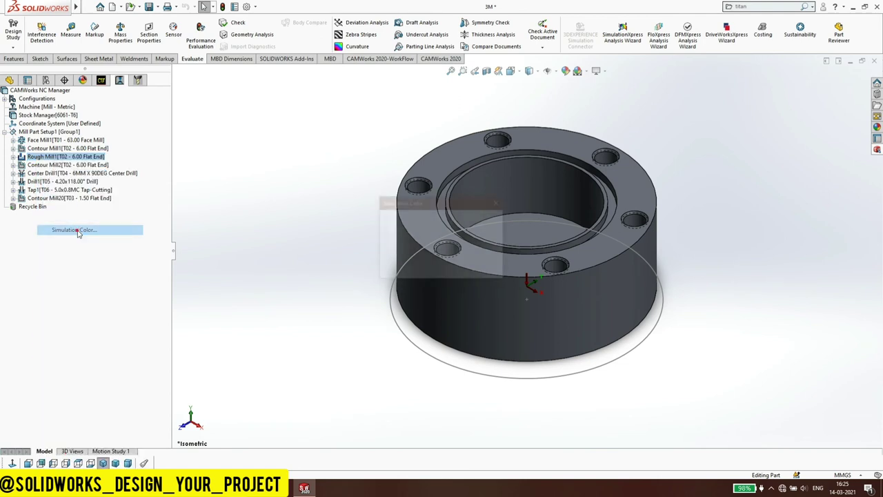
left_click(464, 231)
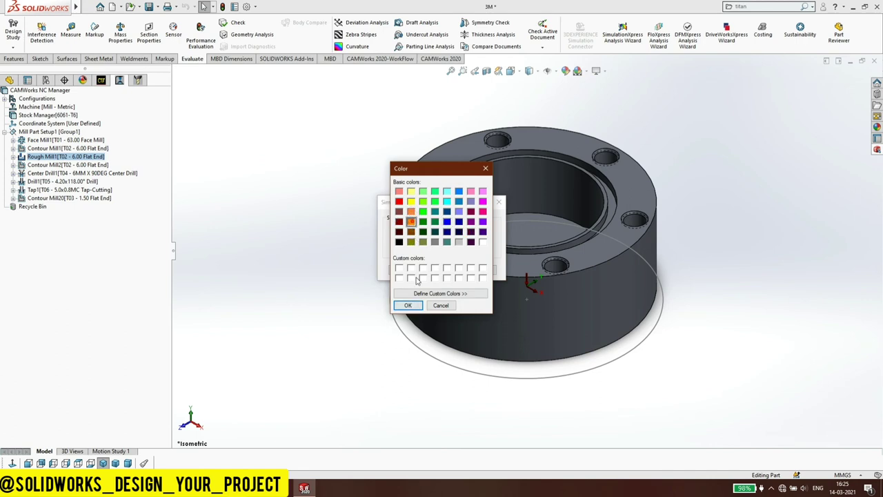
left_click(408, 306)
left_click(407, 270)
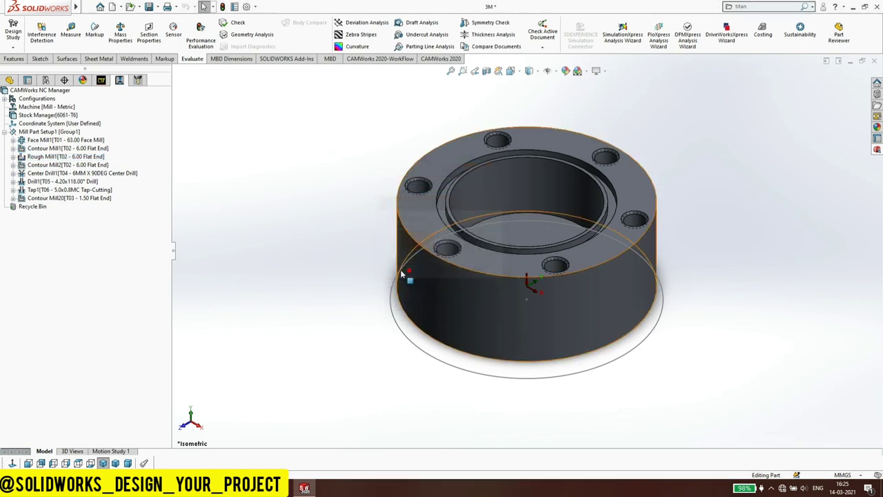
Set Contour Mill2's simulation colour to yellow.
right_click(41, 166)
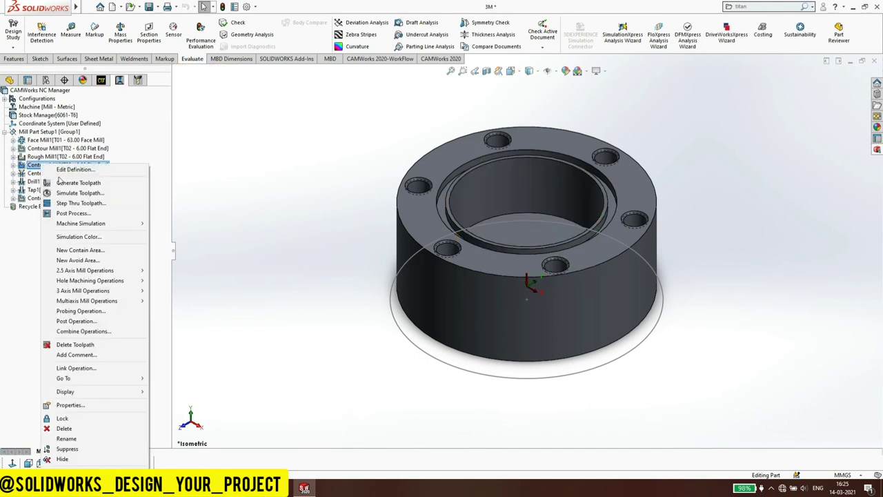
left_click(70, 235)
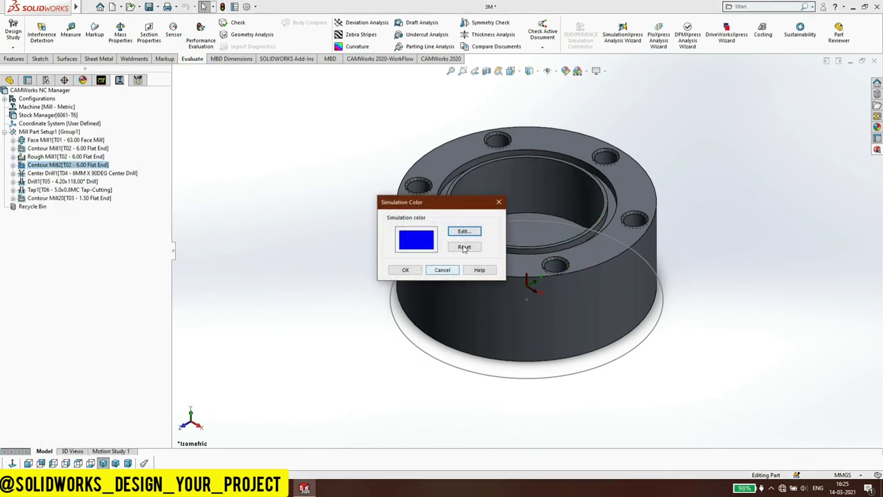
left_click(464, 232)
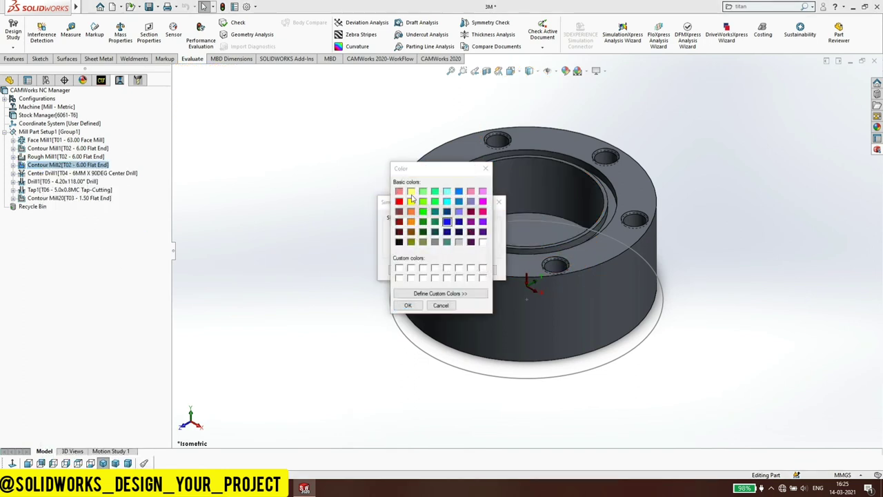
left_click(425, 264)
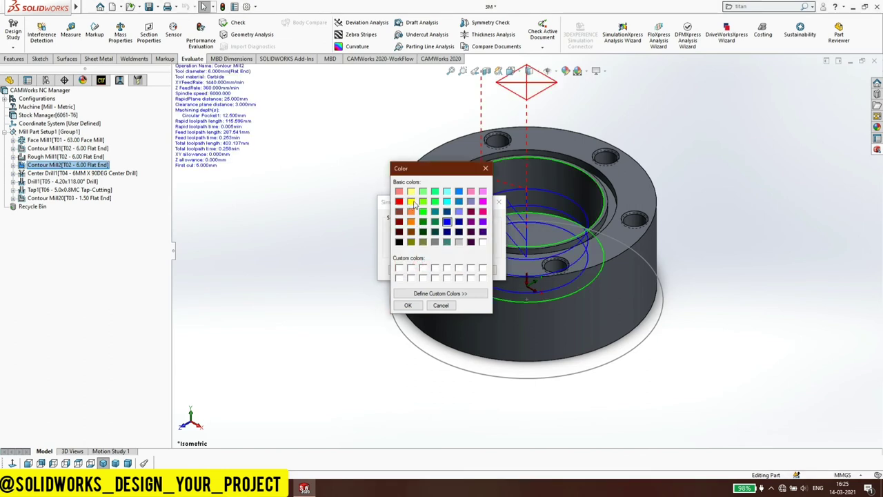
left_click(412, 200)
left_click(407, 305)
right_click(62, 173)
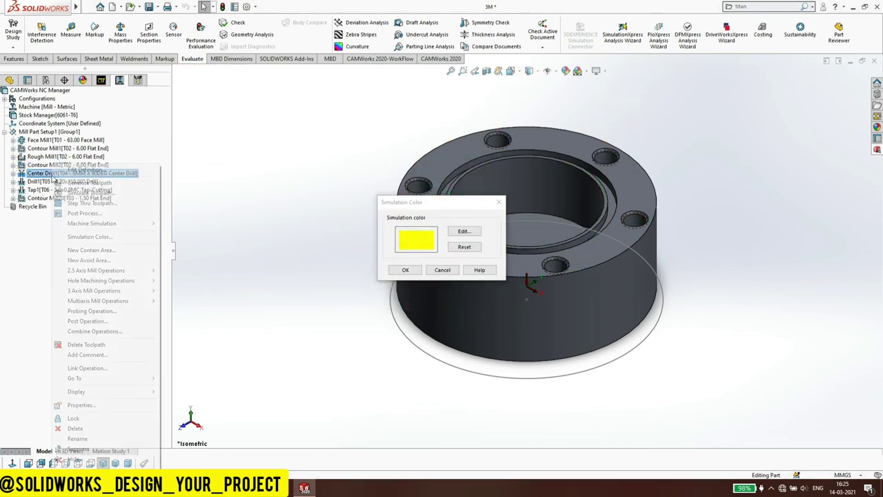
left_click(404, 269)
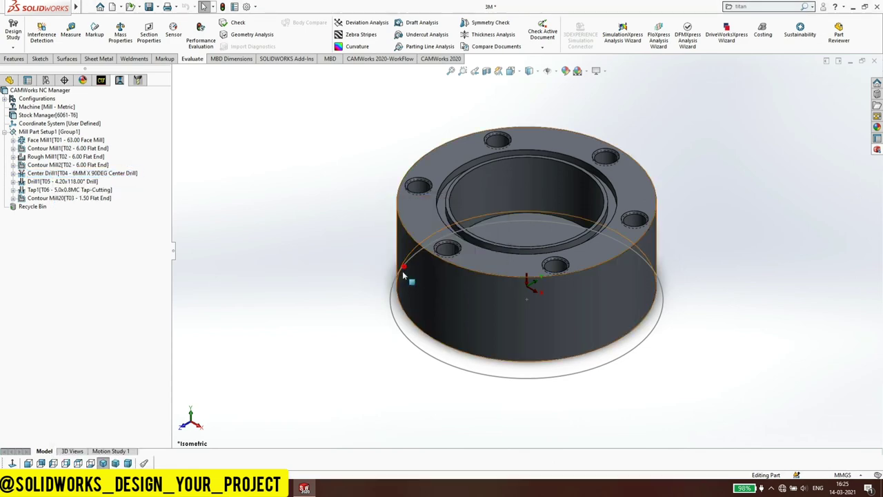
right_click(48, 175)
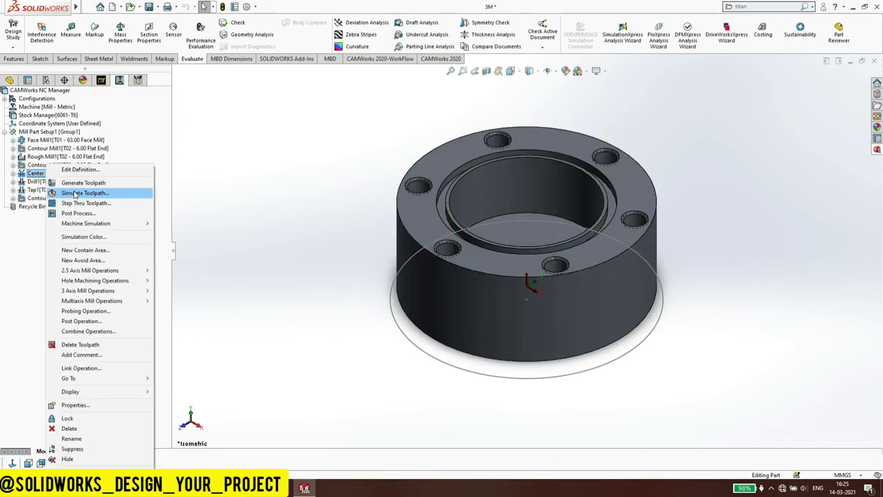
Simulate toolpaths pausing after each one, playing Face Mill1, Contour Mill1, Rough Mill1 and Contour Mill2.
left_click(260, 204)
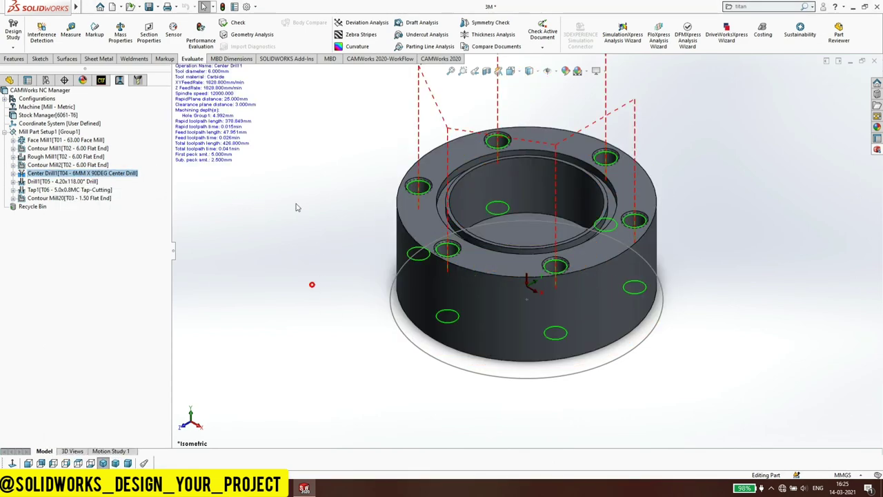
left_click(132, 81)
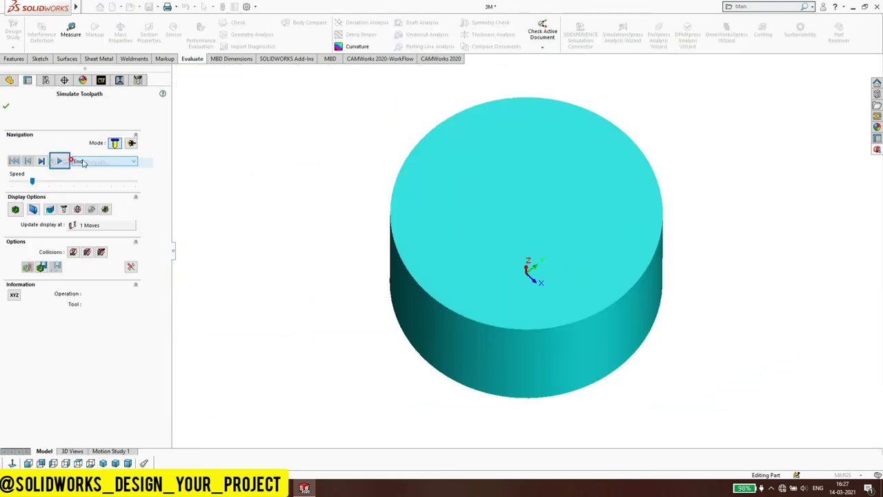
left_click(90, 161)
left_click(92, 179)
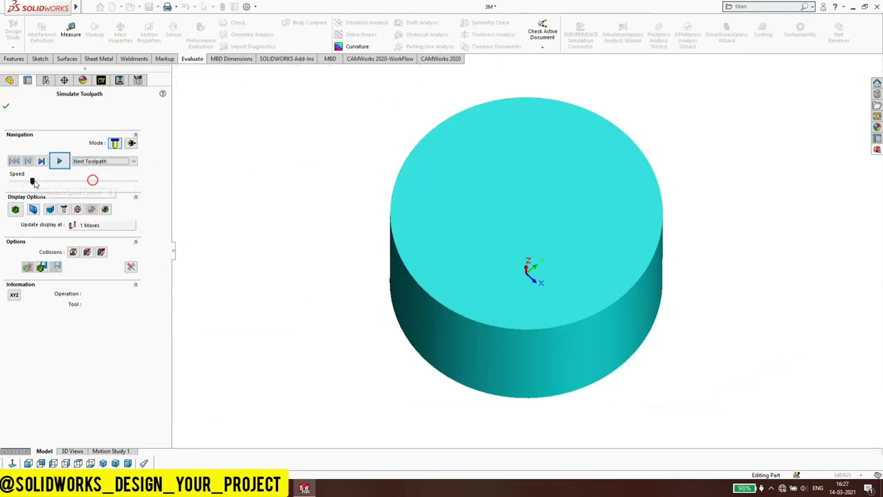
left_click(34, 181)
left_click(60, 160)
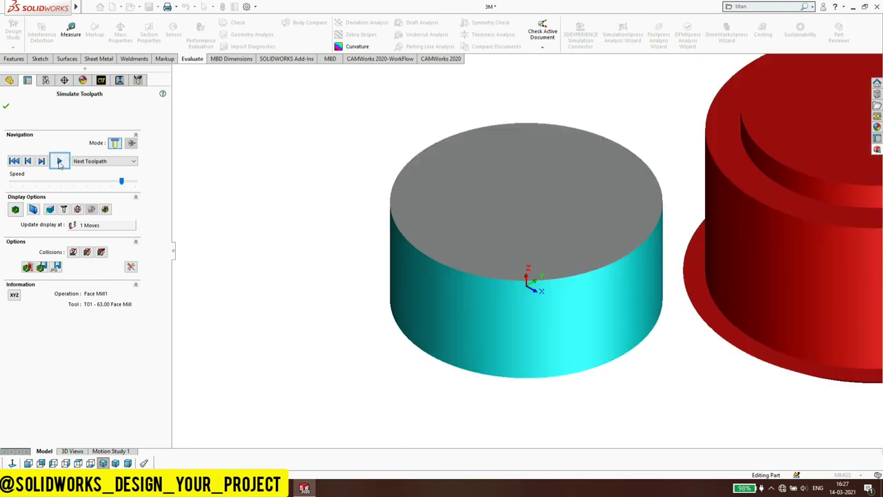
left_click(60, 161)
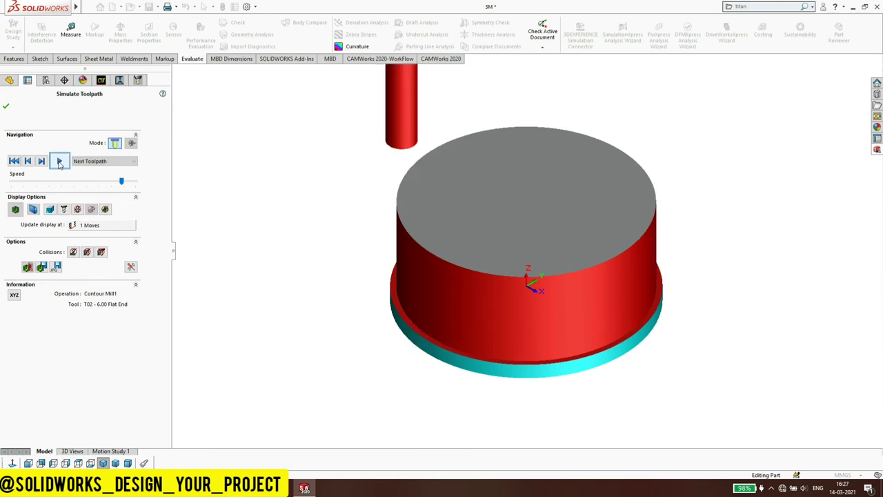
left_click(60, 161)
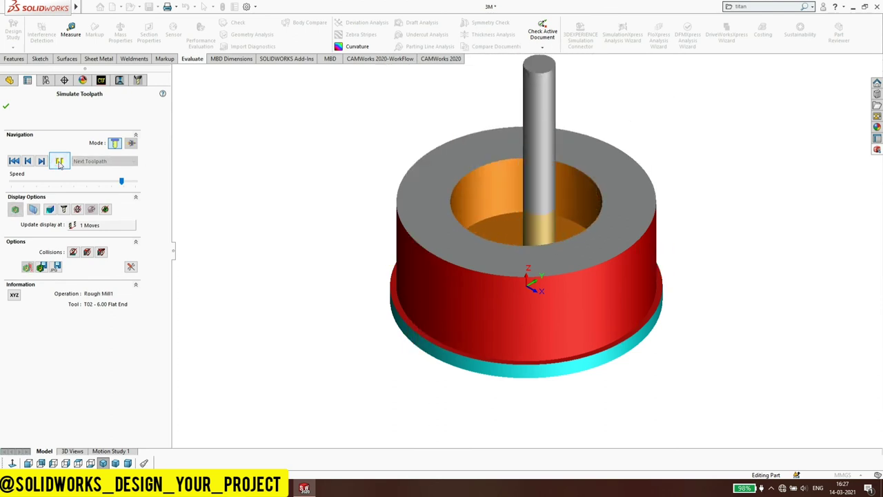
left_click(60, 162)
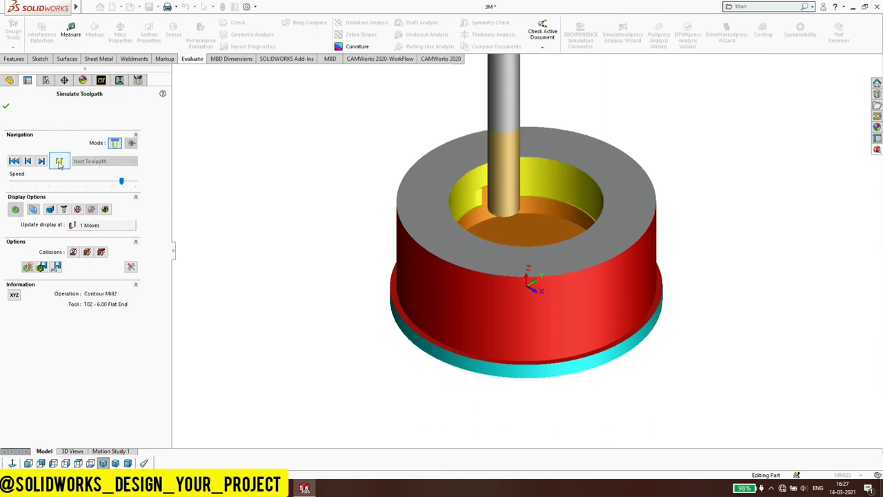
Simulate Center Drill1, Drill1, Tap1 and Contour Mill20 at a slower speed.
left_click(60, 161)
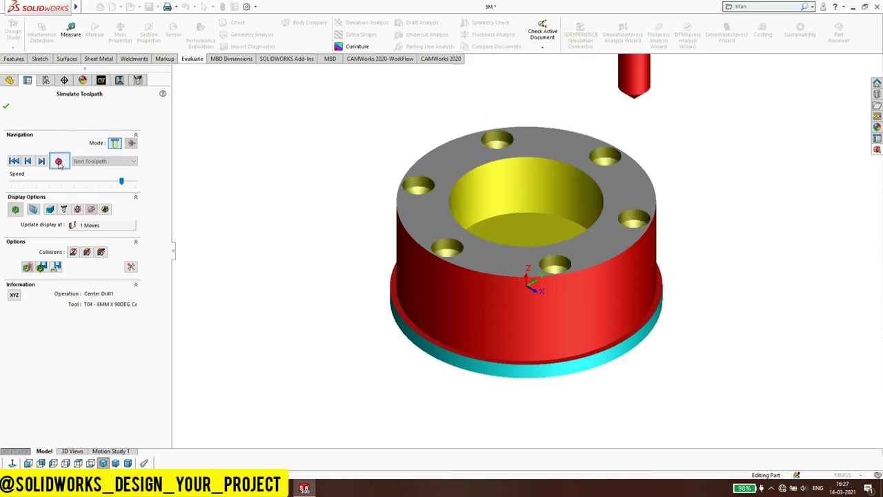
left_click_drag(120, 182, 67, 182)
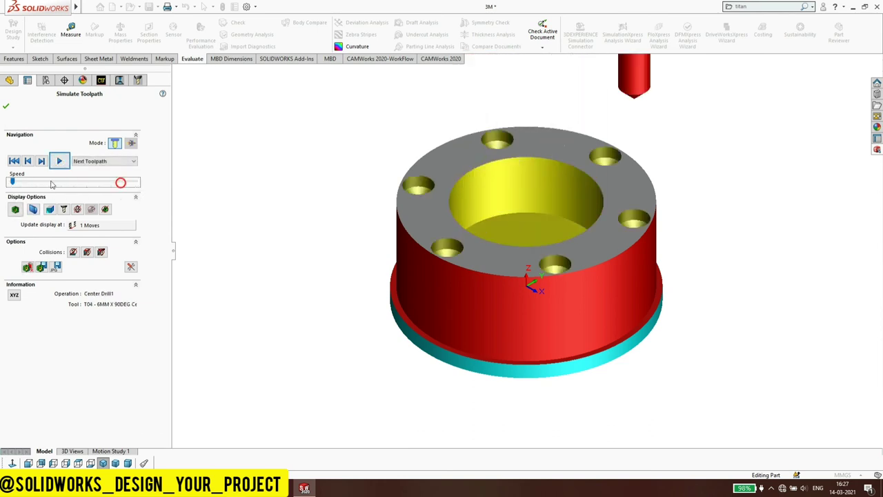
left_click(60, 162)
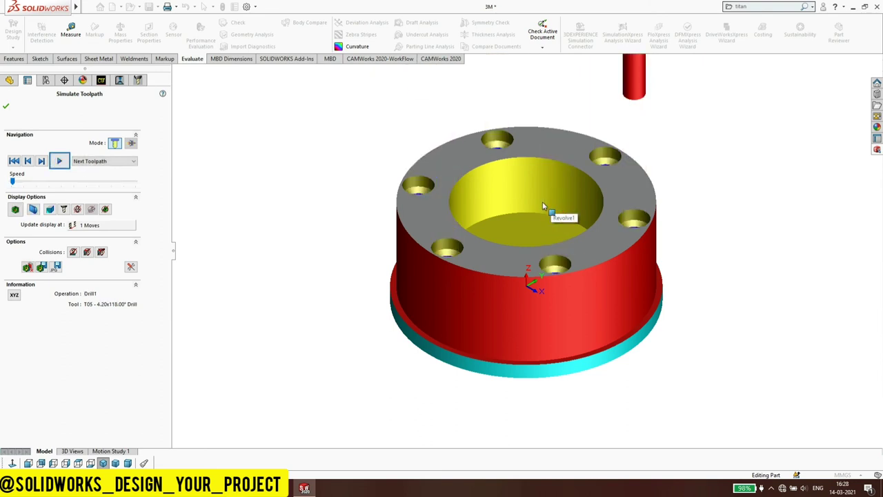
left_click(60, 161)
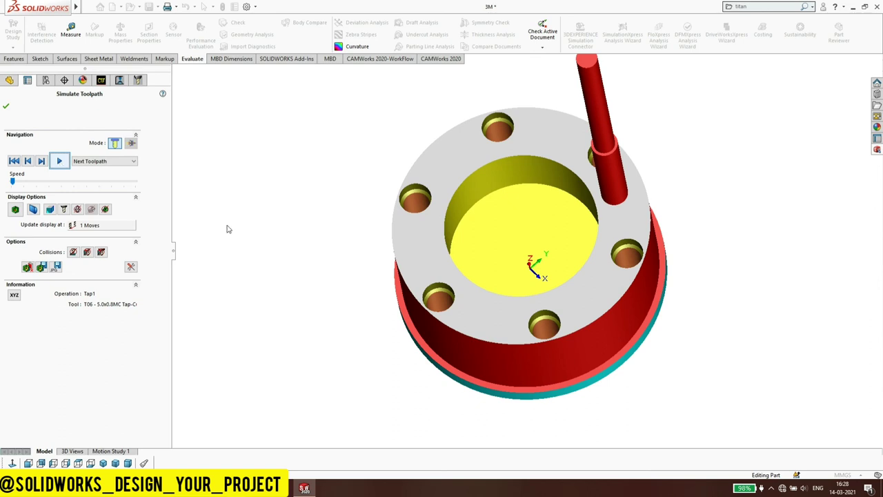
middle_click_drag(466, 274, 414, 207)
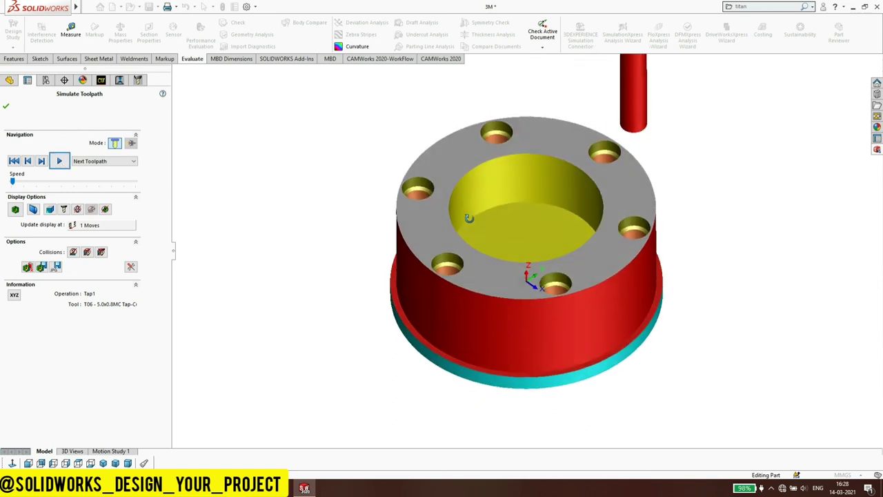
left_click(59, 163)
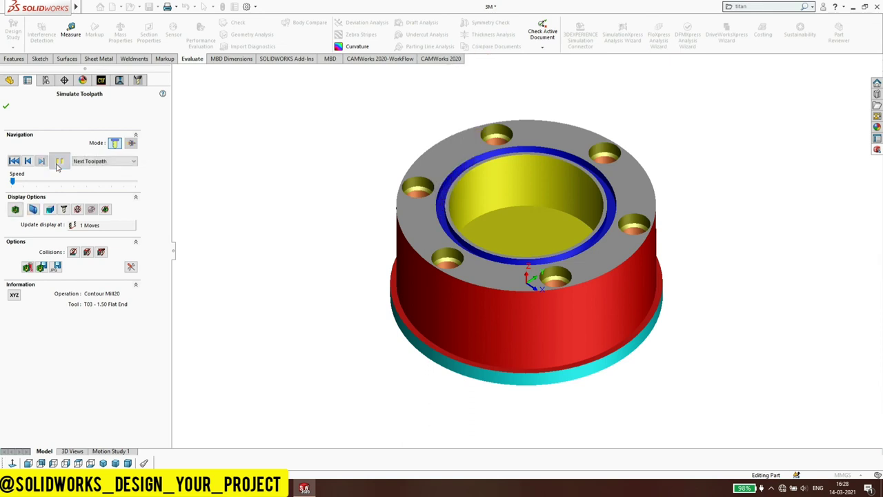
Close the simulation and post-process Mill Part Setup1 into the 3M.MPF NC file.
left_click(6, 107)
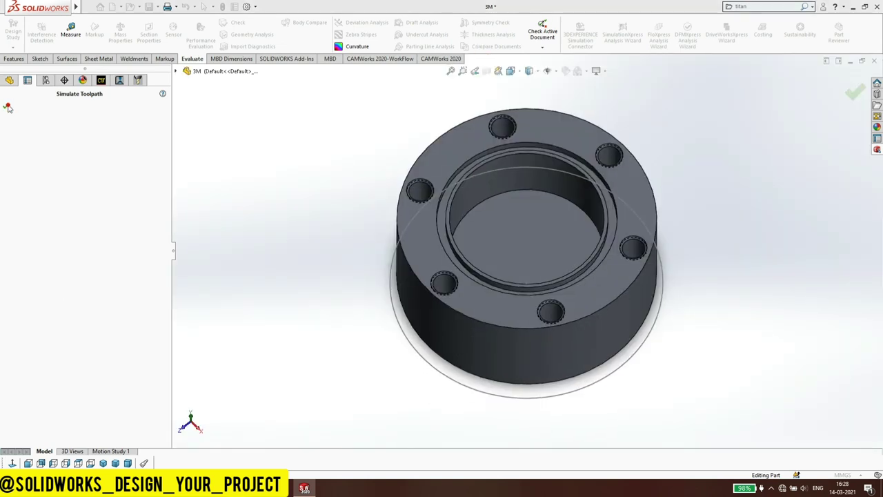
left_click(425, 263)
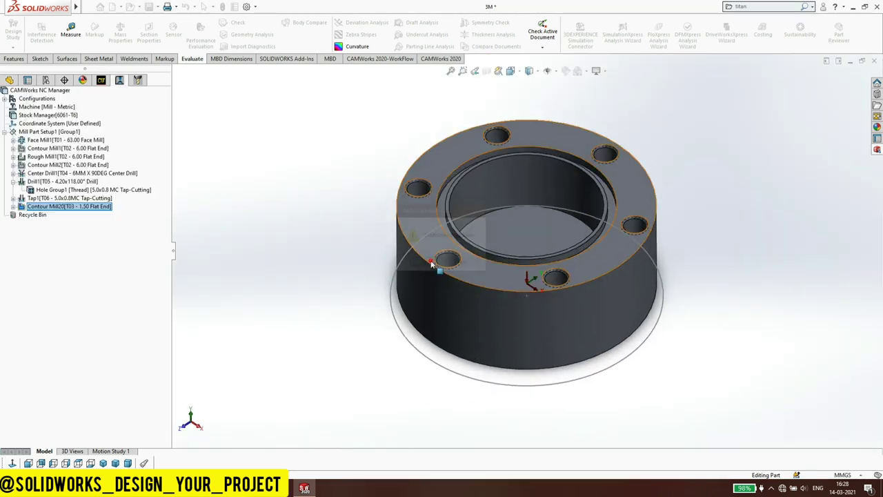
left_click(428, 58)
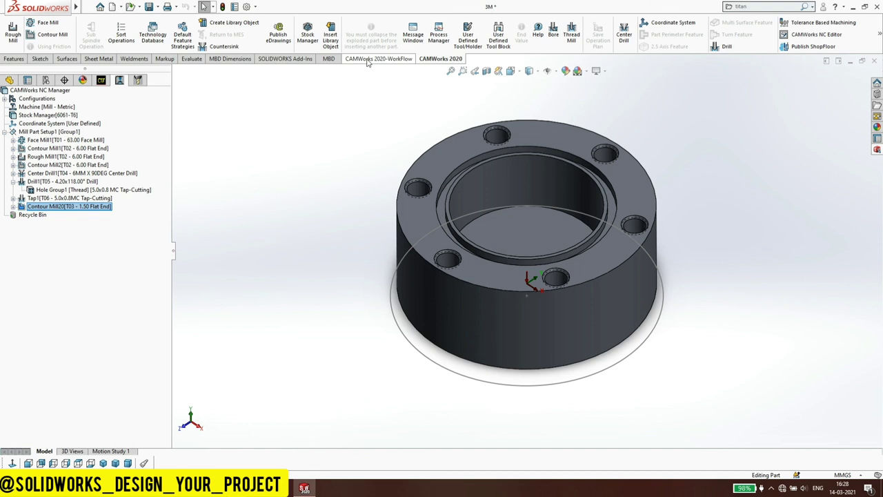
left_click(367, 59)
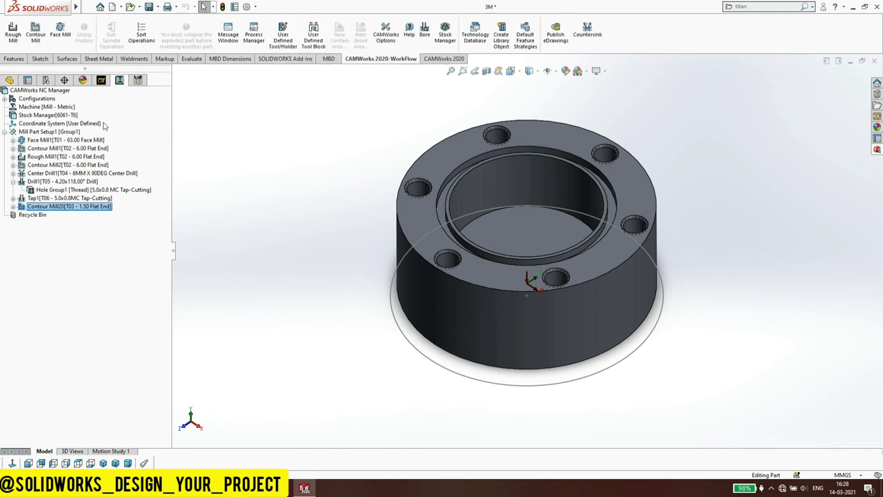
right_click(52, 131)
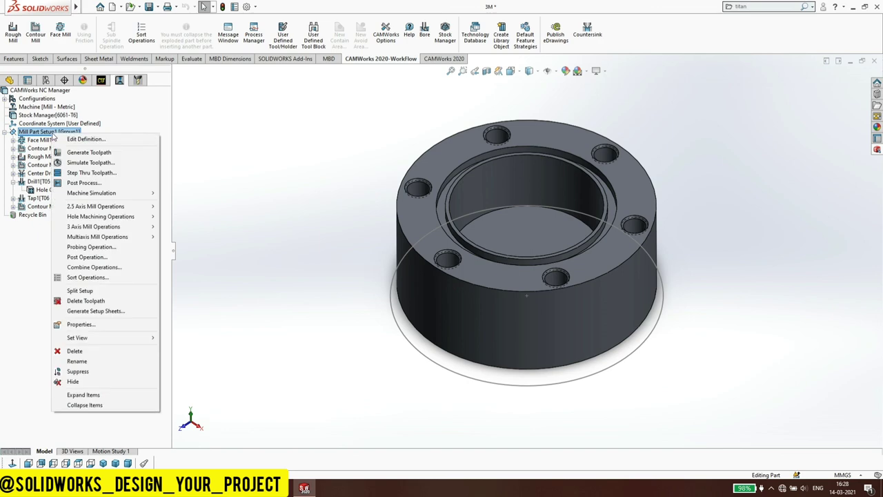
left_click(73, 182)
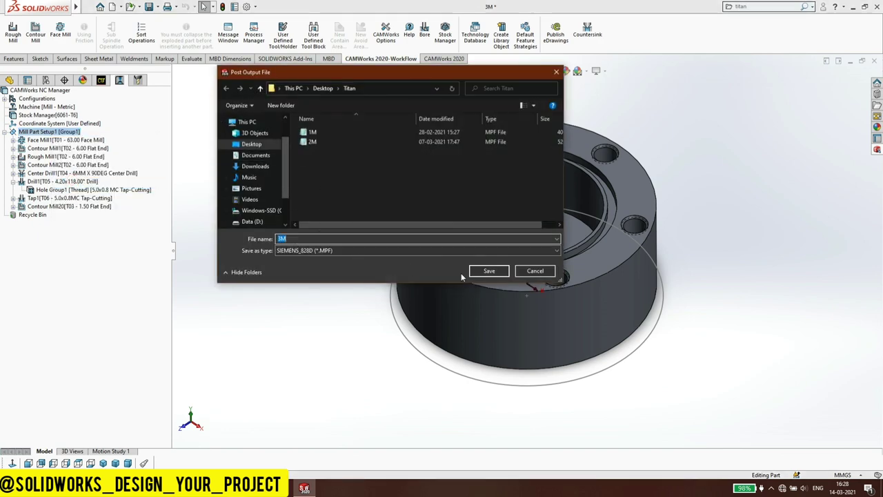
left_click(489, 270)
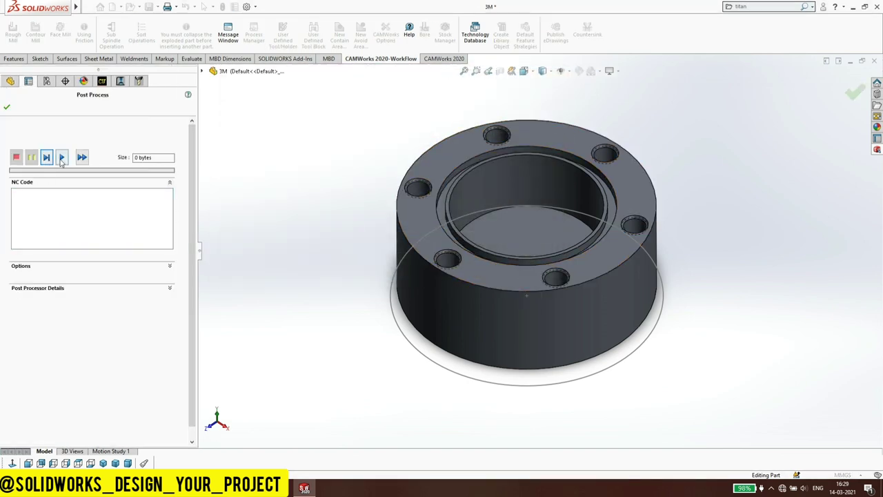
left_click(62, 158)
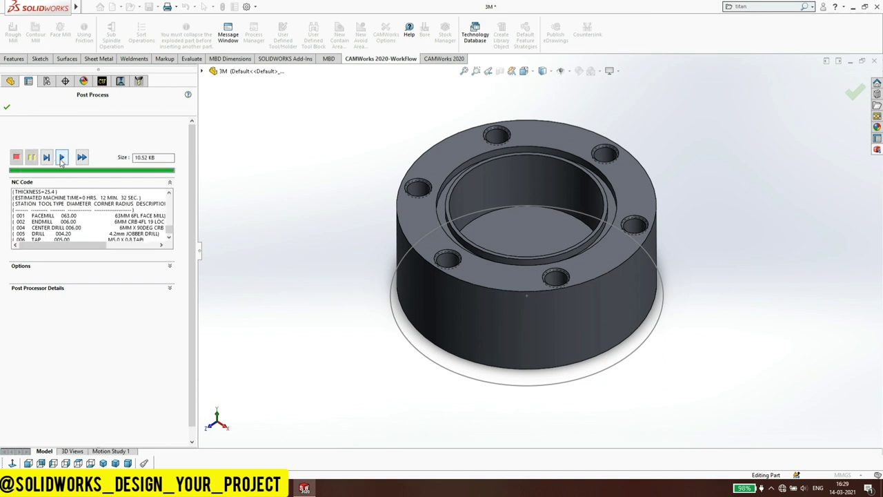
left_click(7, 109)
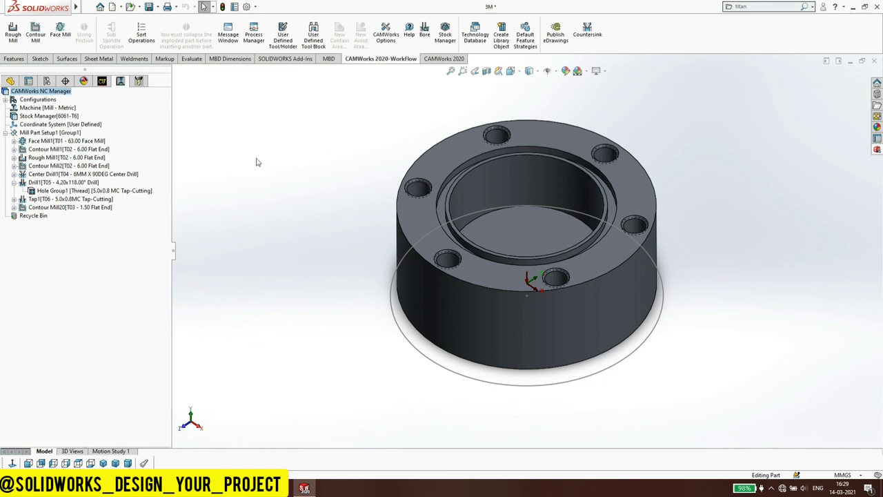
Open 3M.MPF from the Desktop's Titan folder in Notepad.
left_click(853, 7)
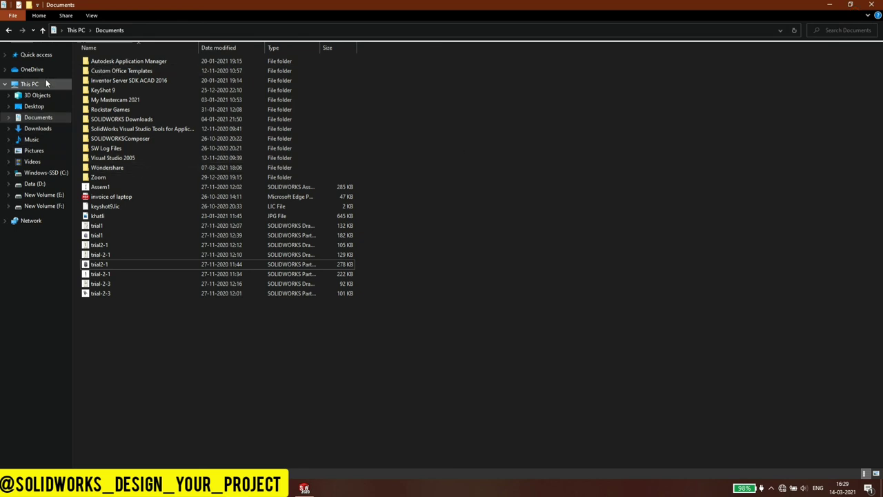
left_click(35, 106)
double_click(105, 76)
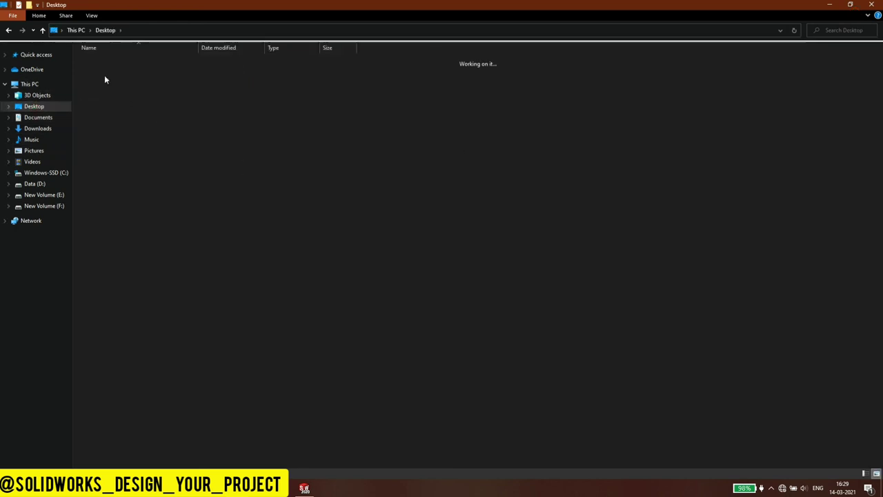
double_click(106, 120)
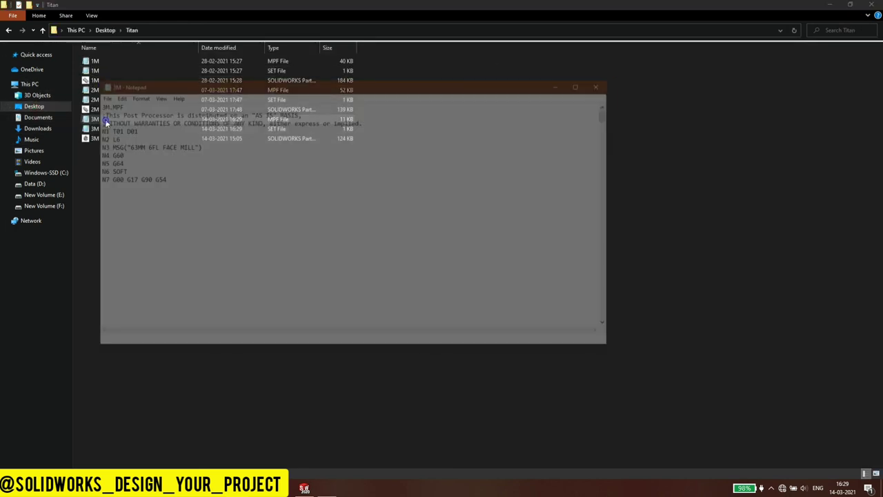
Maximize Notepad, scroll the 3M program down to its N500 M30 line, and close it.
left_click_drag(189, 83, 275, 7)
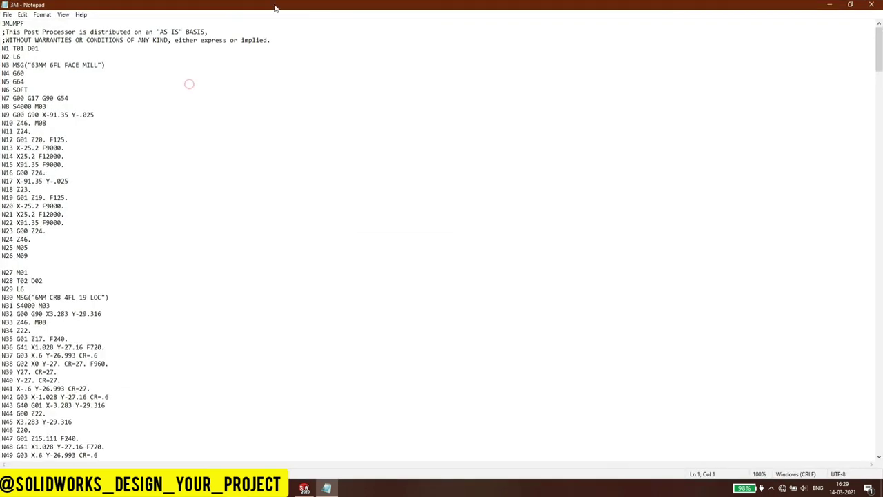
scroll(78, 238, "down", 9)
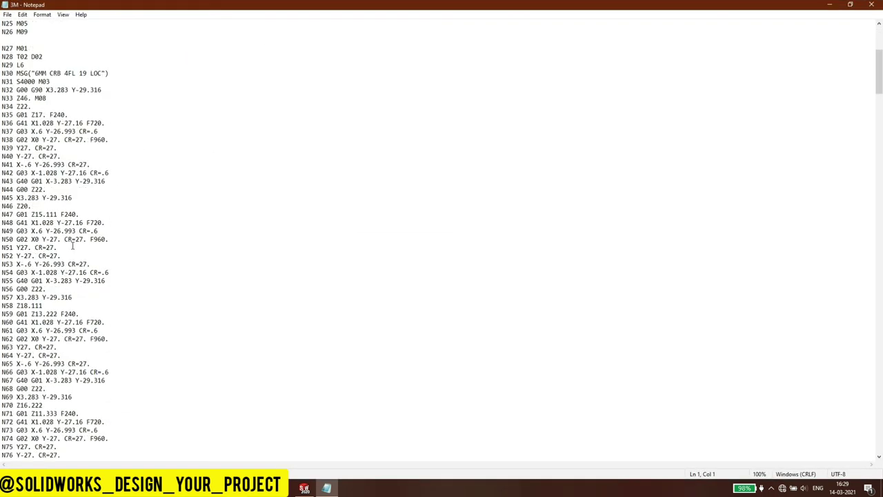
scroll(78, 238, "down", 9)
scroll(78, 234, "down", 9)
scroll(78, 233, "down", 9)
scroll(78, 234, "down", 10)
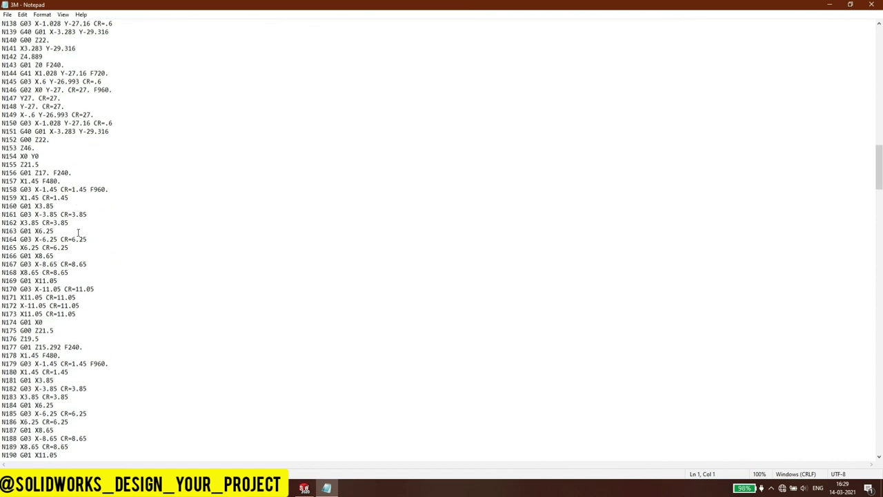
scroll(80, 233, "down", 11)
scroll(81, 230, "down", 10)
scroll(84, 226, "down", 11)
scroll(83, 224, "down", 10)
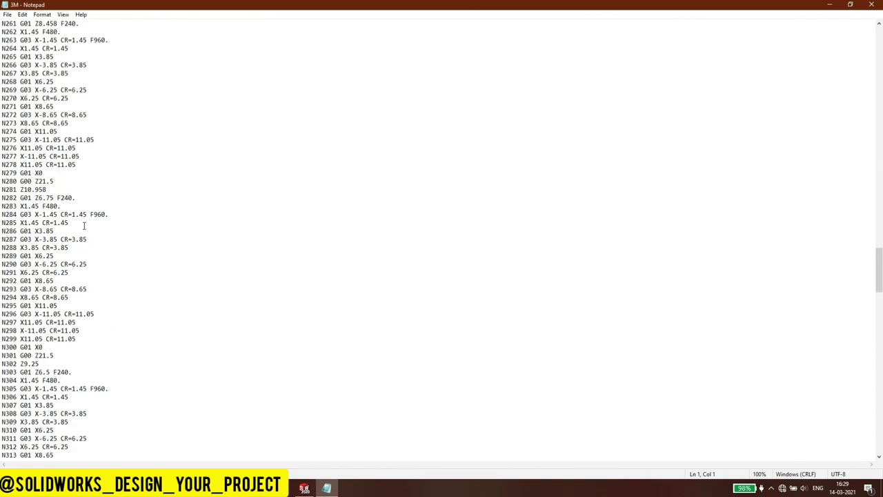
scroll(83, 224, "down", 11)
scroll(83, 225, "down", 10)
scroll(84, 224, "down", 11)
scroll(84, 225, "down", 2)
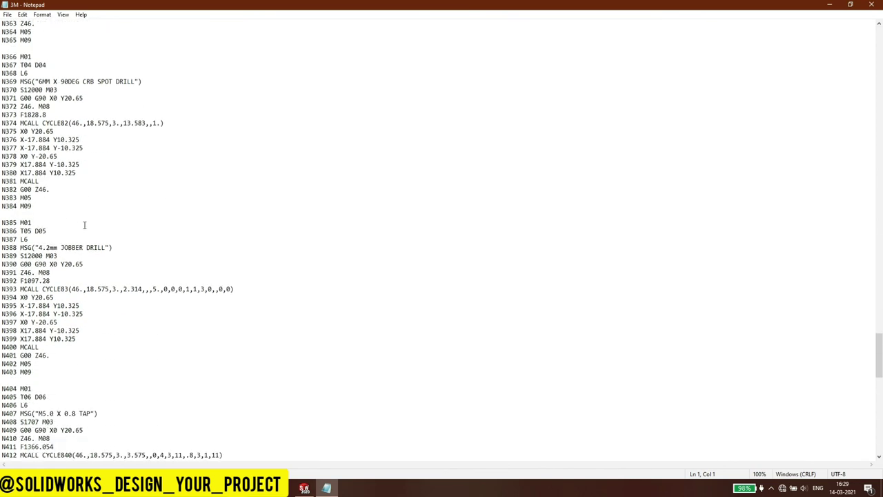
scroll(84, 225, "down", 8)
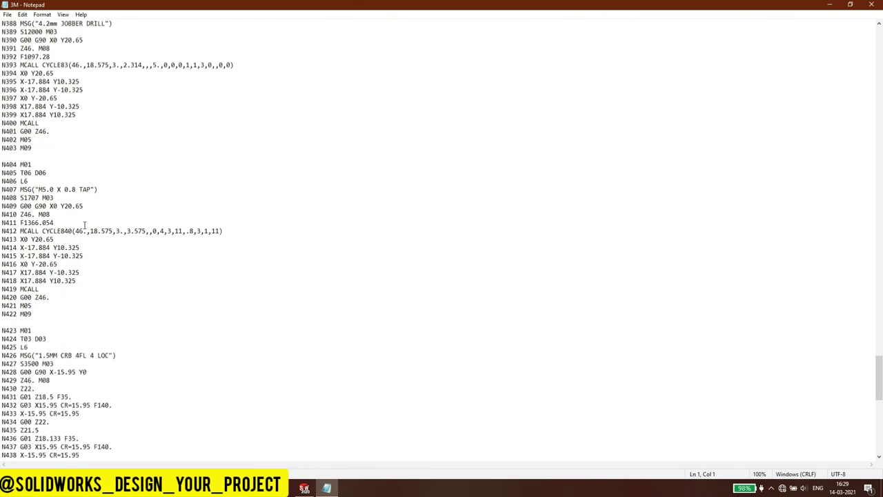
scroll(85, 224, "down", 8)
scroll(85, 223, "down", 7)
scroll(87, 223, "down", 6)
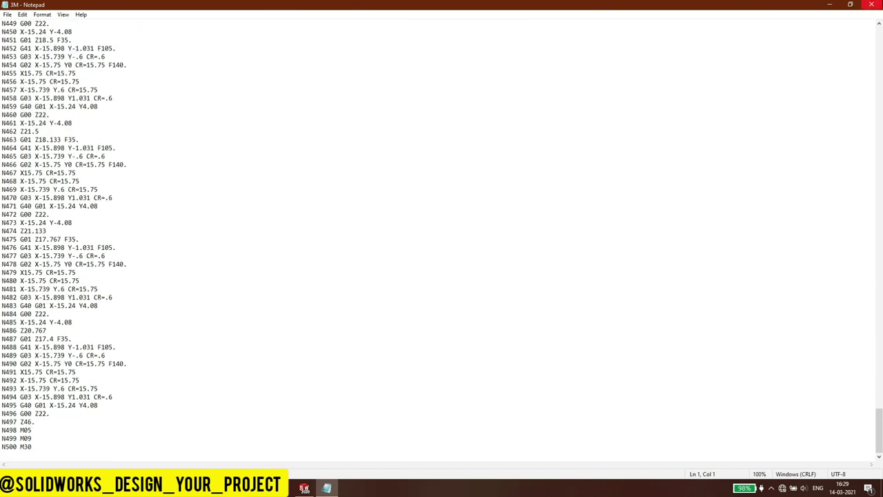
left_click(870, 4)
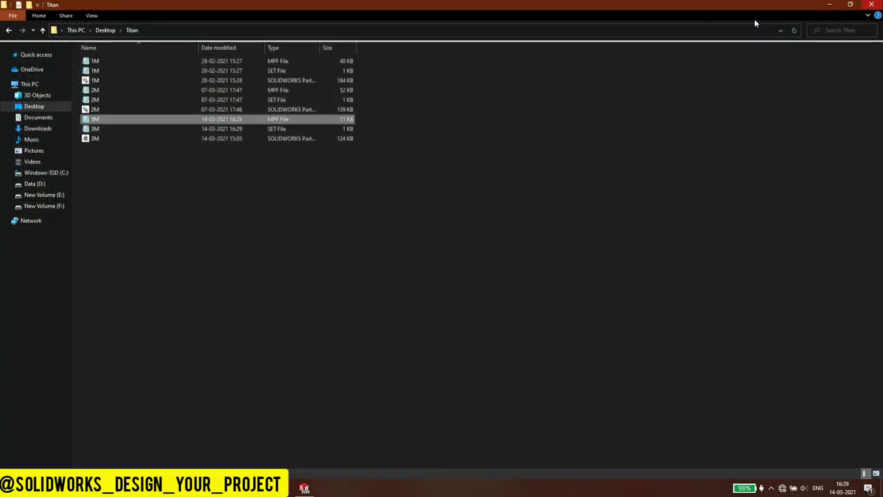
Review the 3M setup sheet (12 min 32 sec estimated), close the Titan folder, and accept CAMWorks auto save.
double_click(123, 131)
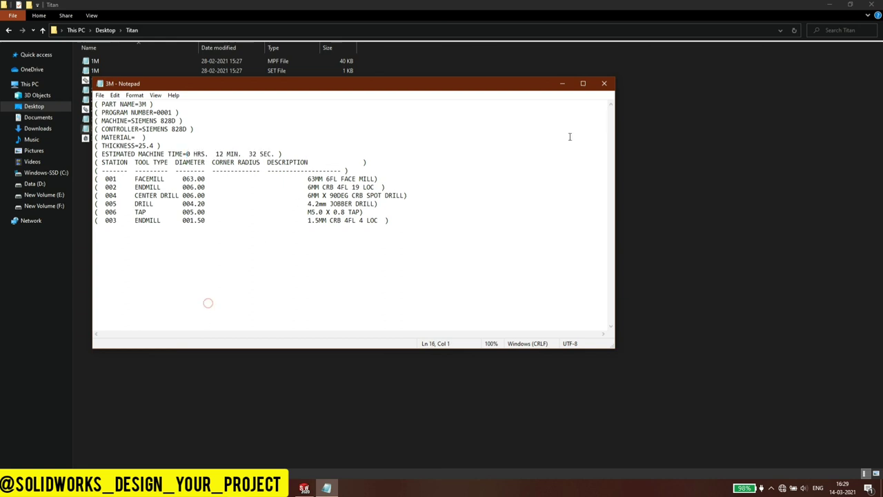
left_click(604, 84)
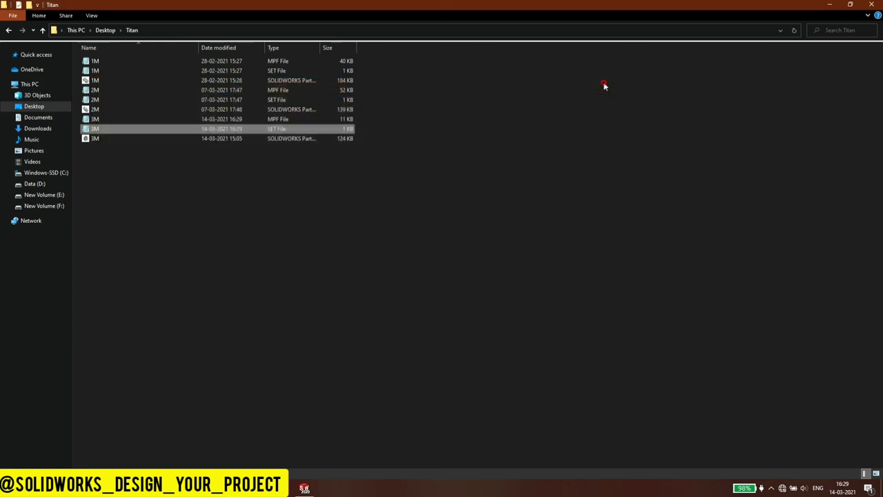
left_click(876, 4)
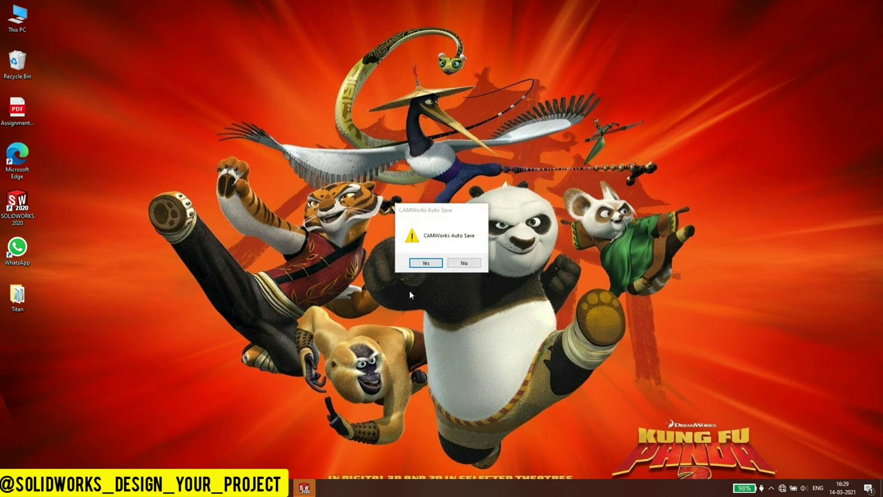
left_click(425, 265)
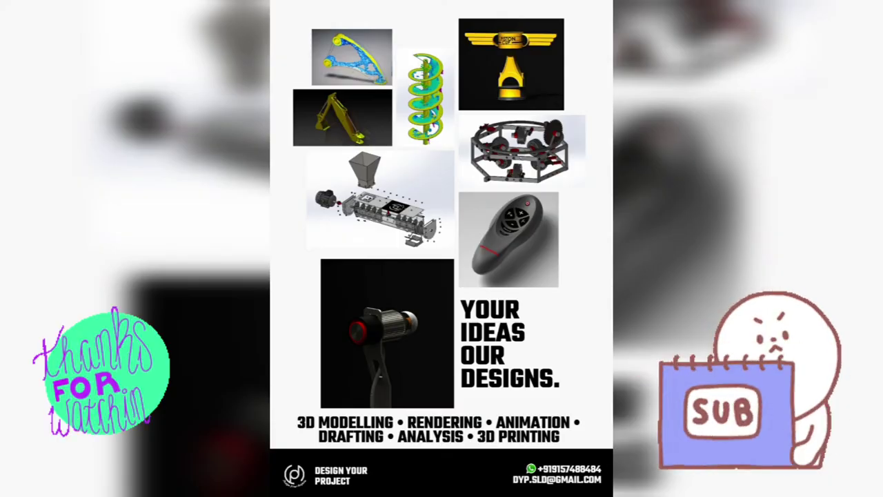